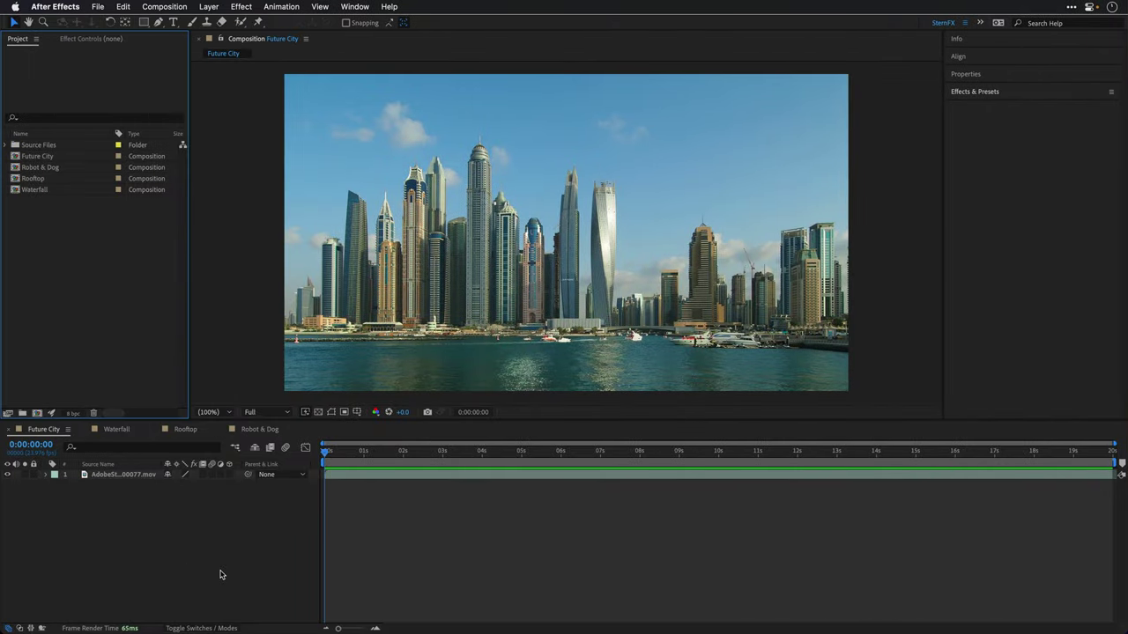
Switch to Finder, unzip Birds-Template.zip on the Desktop and open the extracted Birds-Template folder
key("super+Tab")
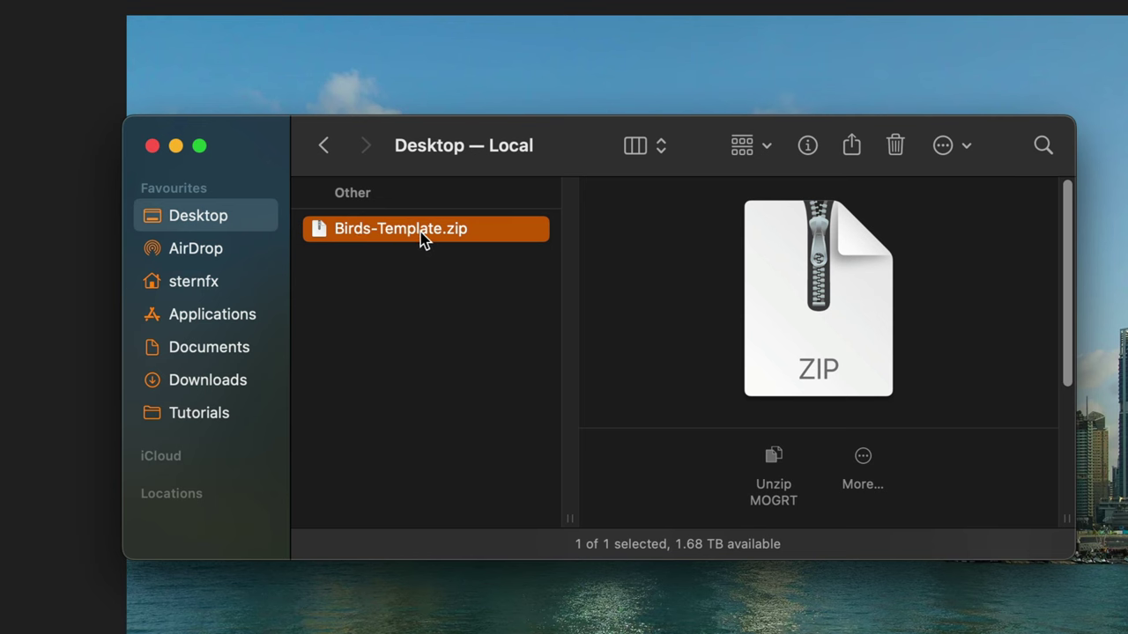
double_click(420, 237)
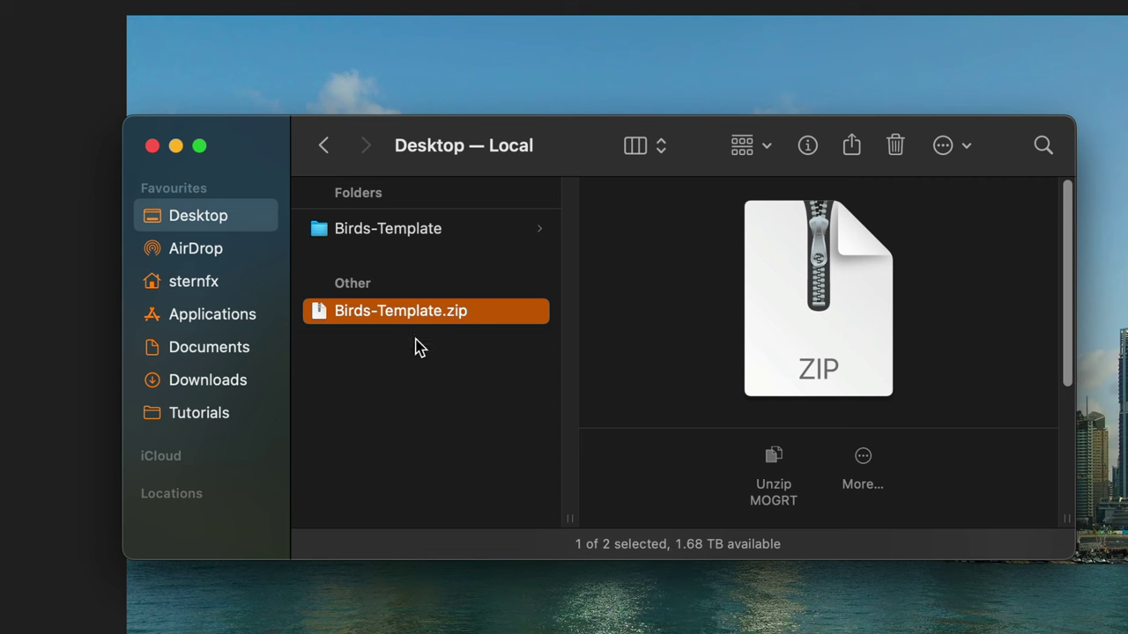
left_click(380, 234)
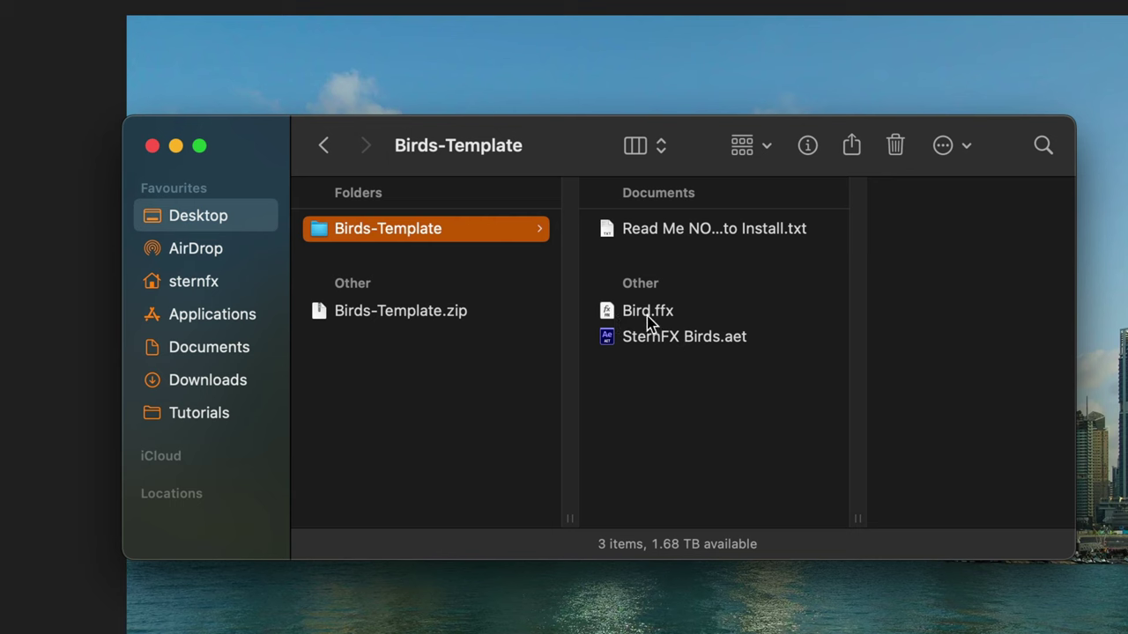
Open the Presets folder of Adobe After Effects 2023 within Applications
left_click(202, 324)
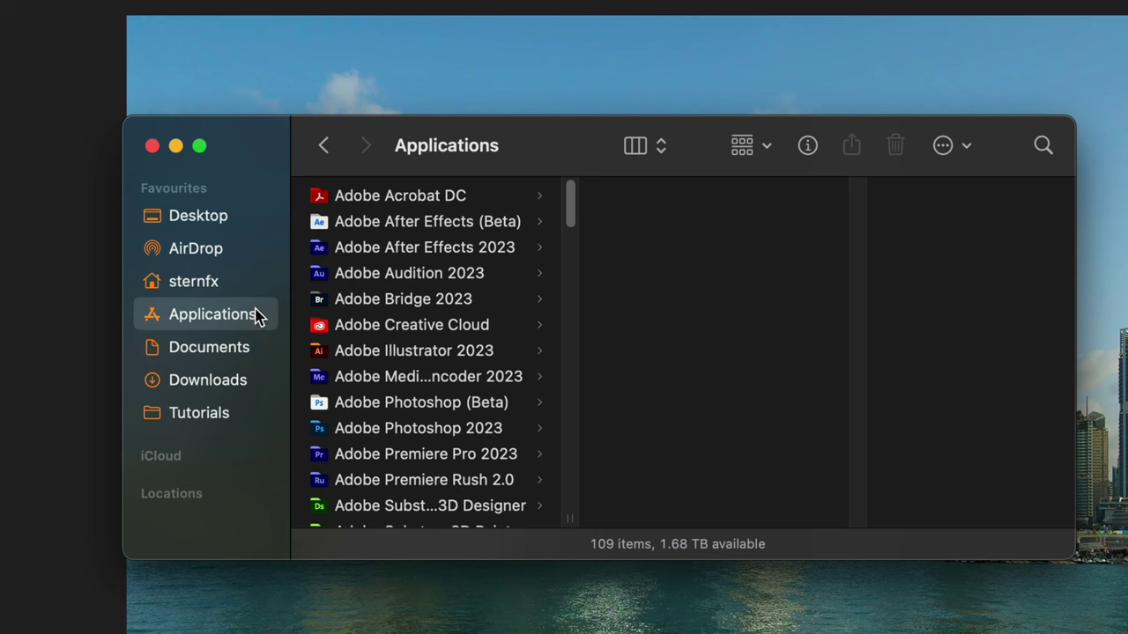
left_click(432, 253)
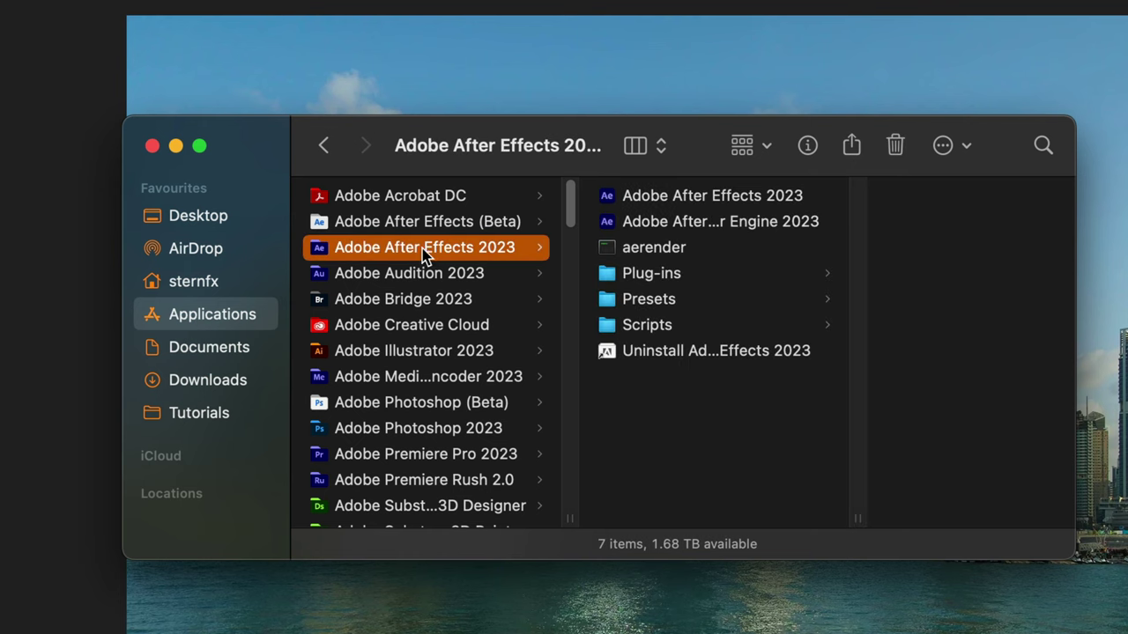
left_click(653, 303)
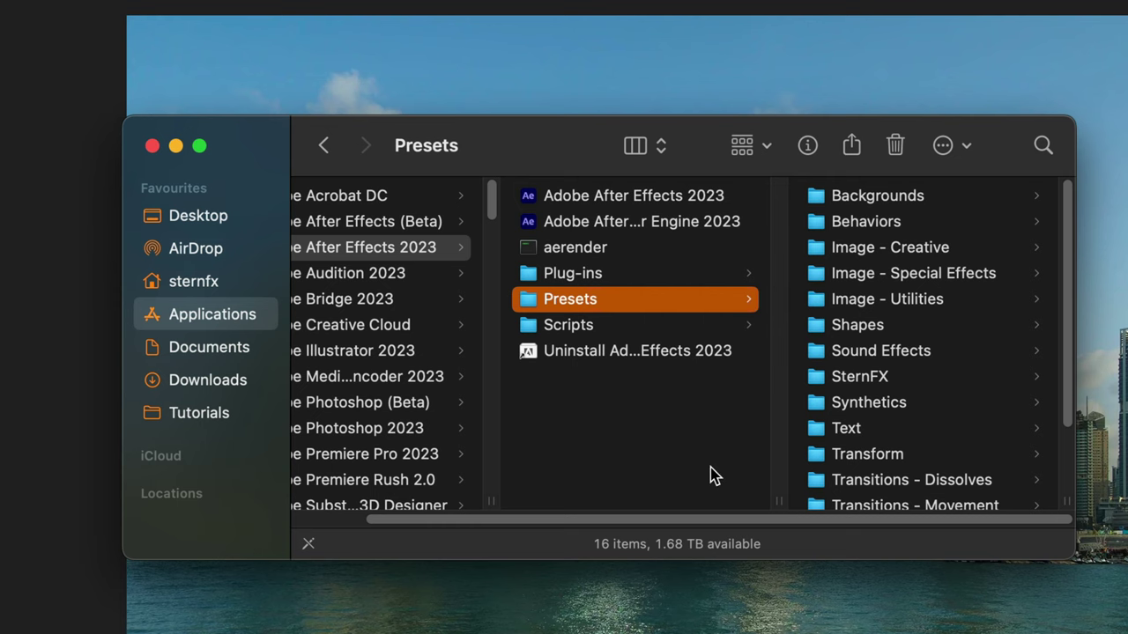
Move Bird.ffx from the Birds-Template folder in a second Finder window into the SternFX presets folder
key("super+n")
left_click_drag(607, 170, 561, 577)
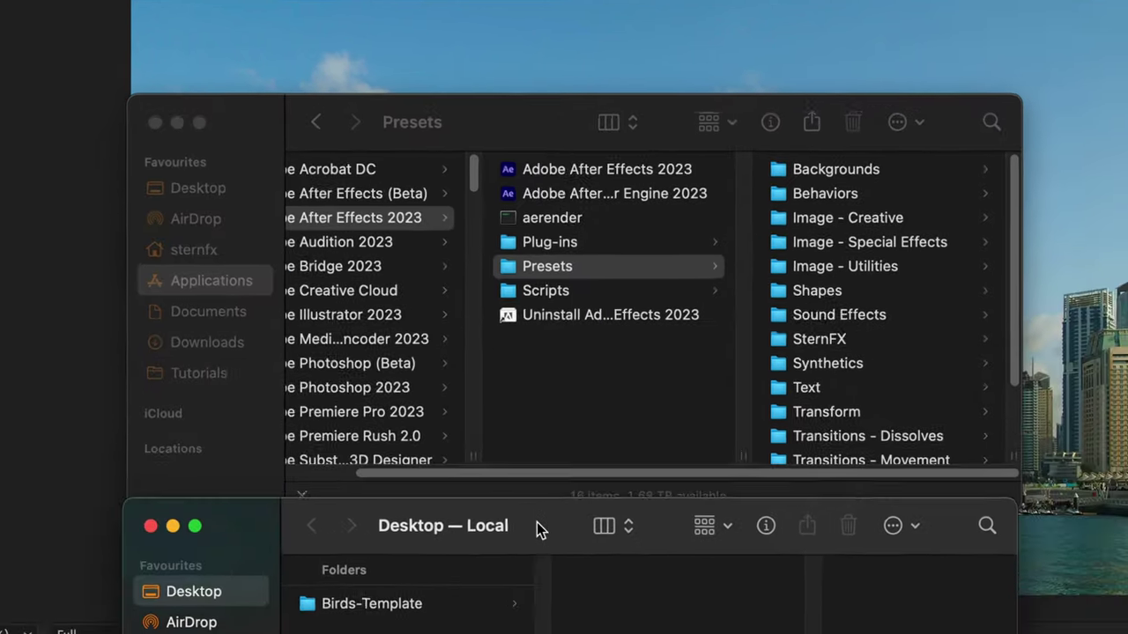
left_click(480, 618)
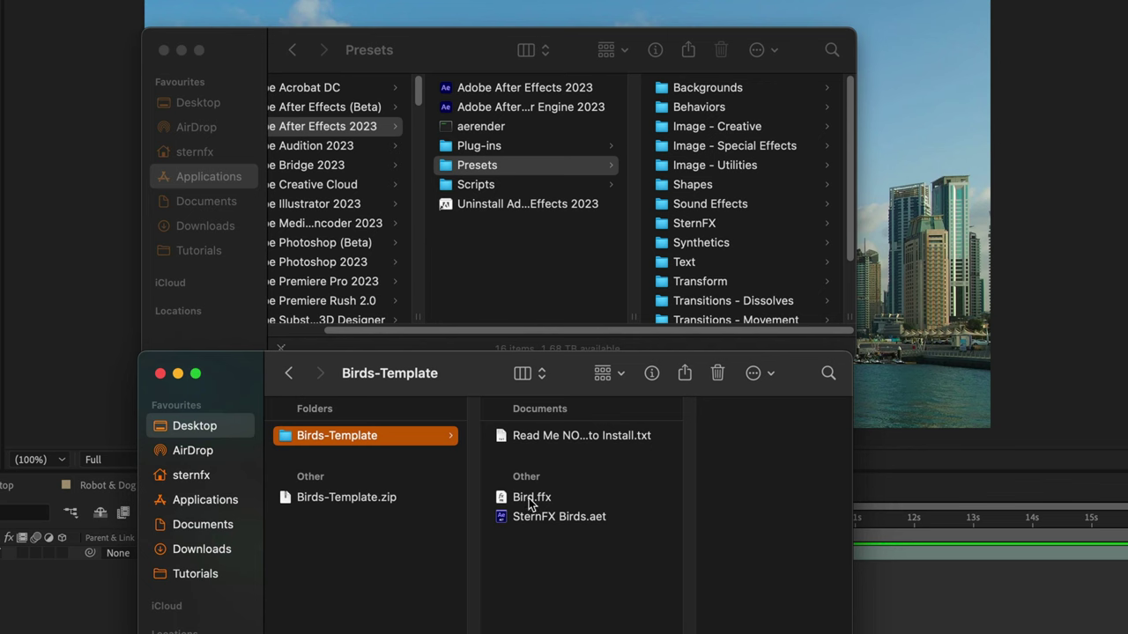
left_click(691, 228)
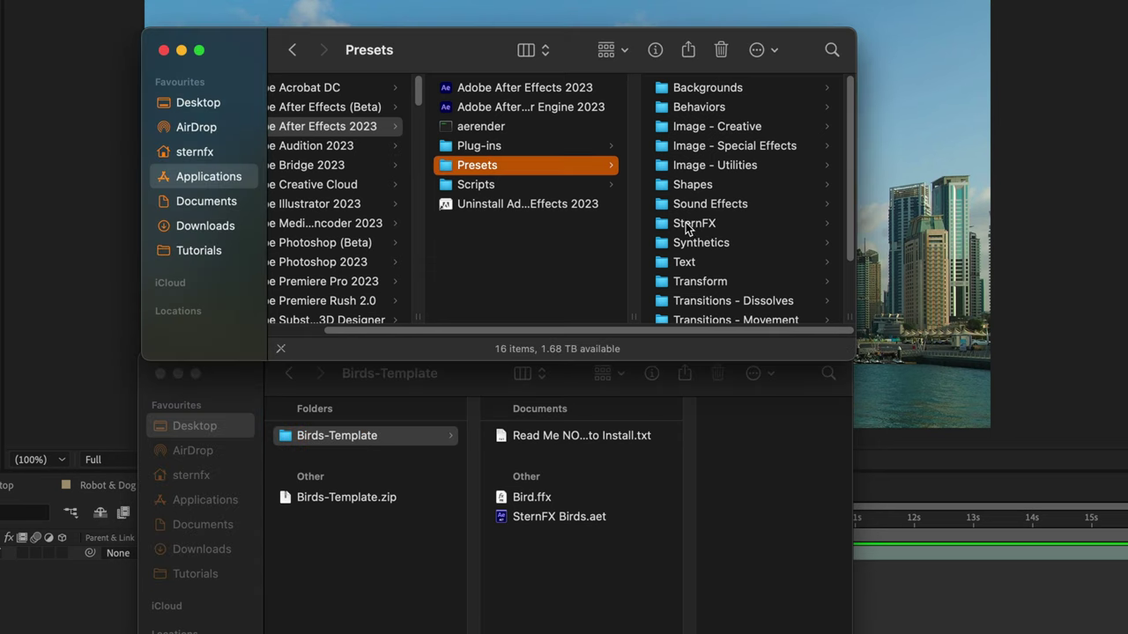
left_click(691, 227)
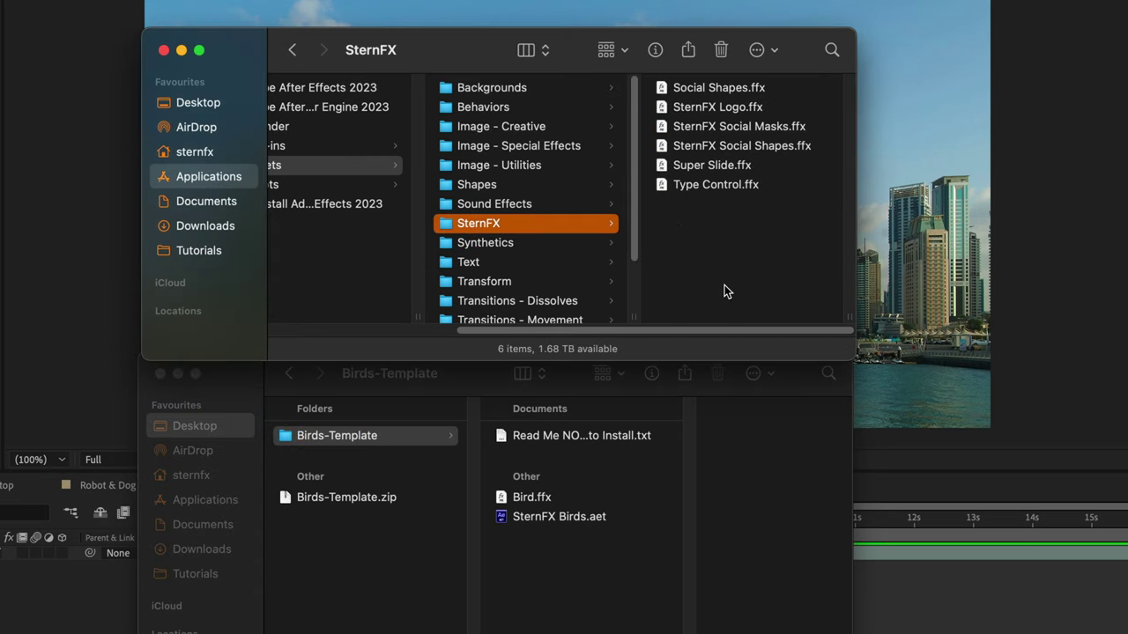
left_click(518, 502)
left_click_drag(514, 502, 710, 260)
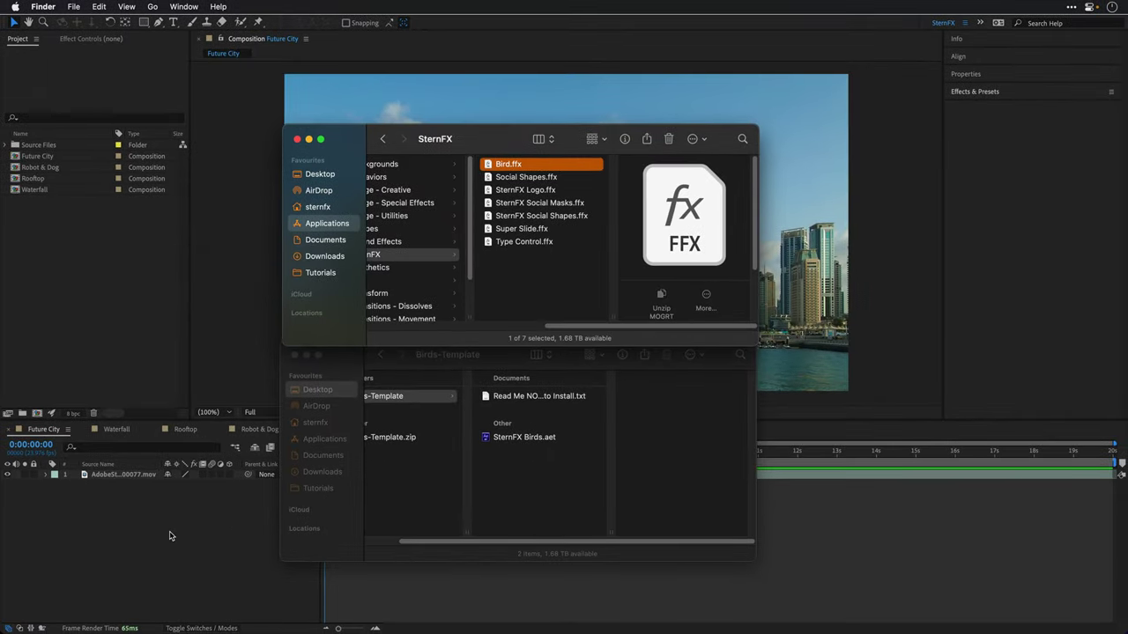
Switch back to After Effects and refresh the list of effects and presets
left_click(170, 536)
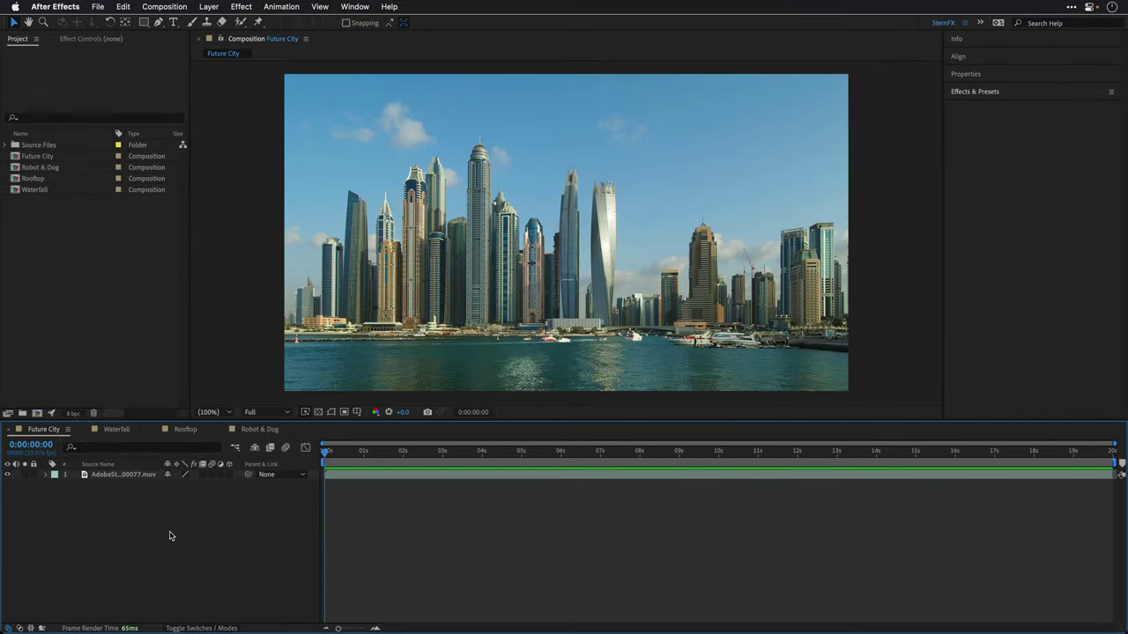
left_click(967, 95)
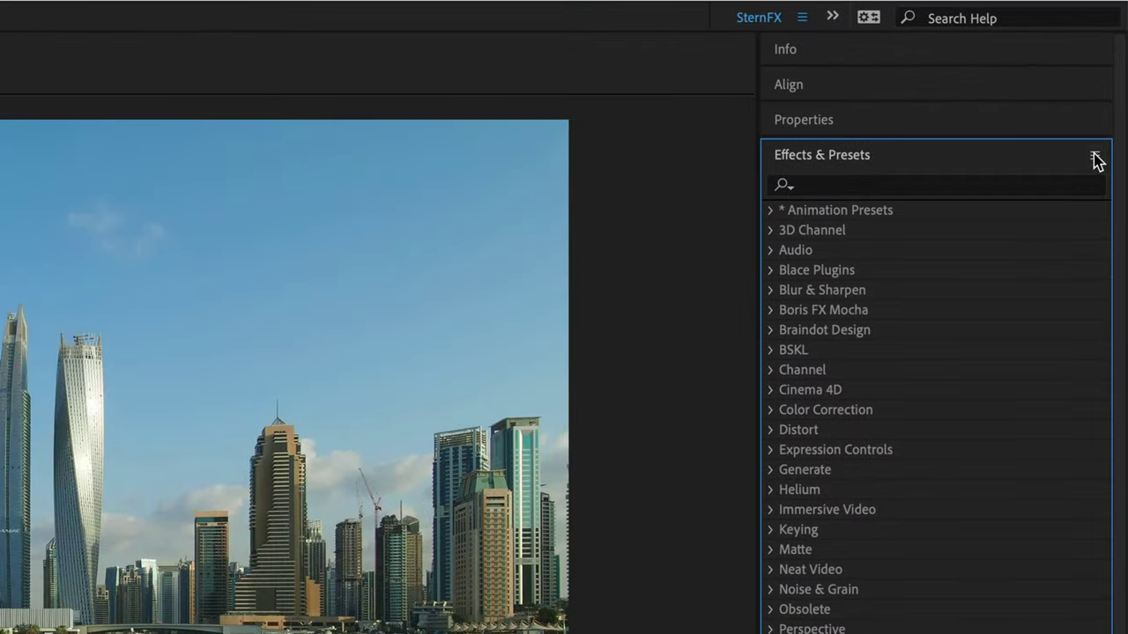
left_click(1094, 157)
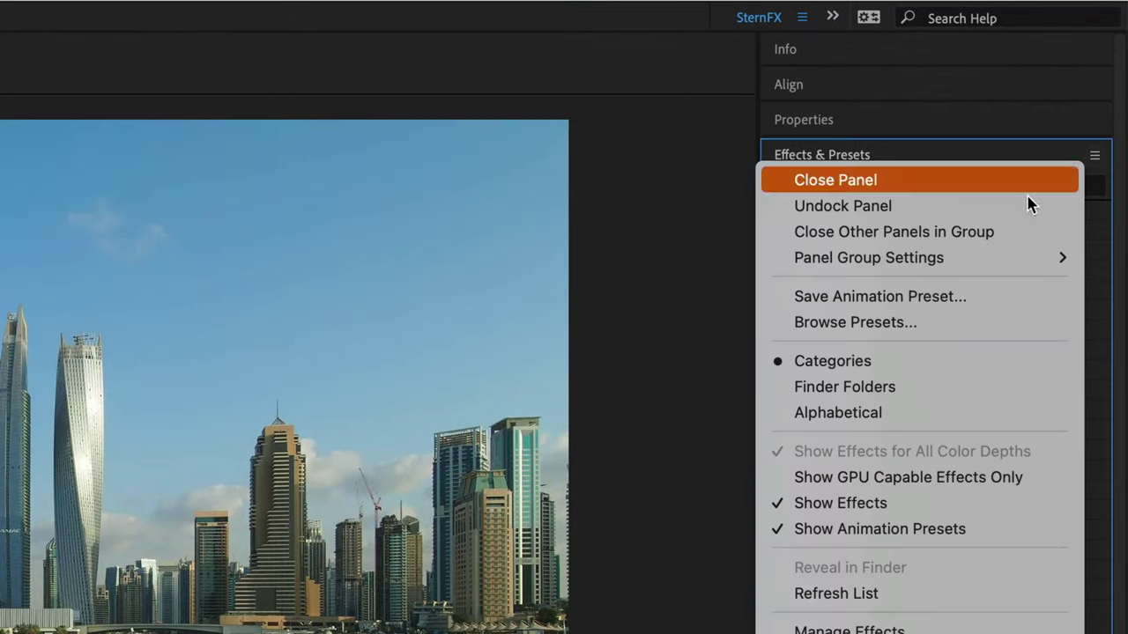
left_click(933, 593)
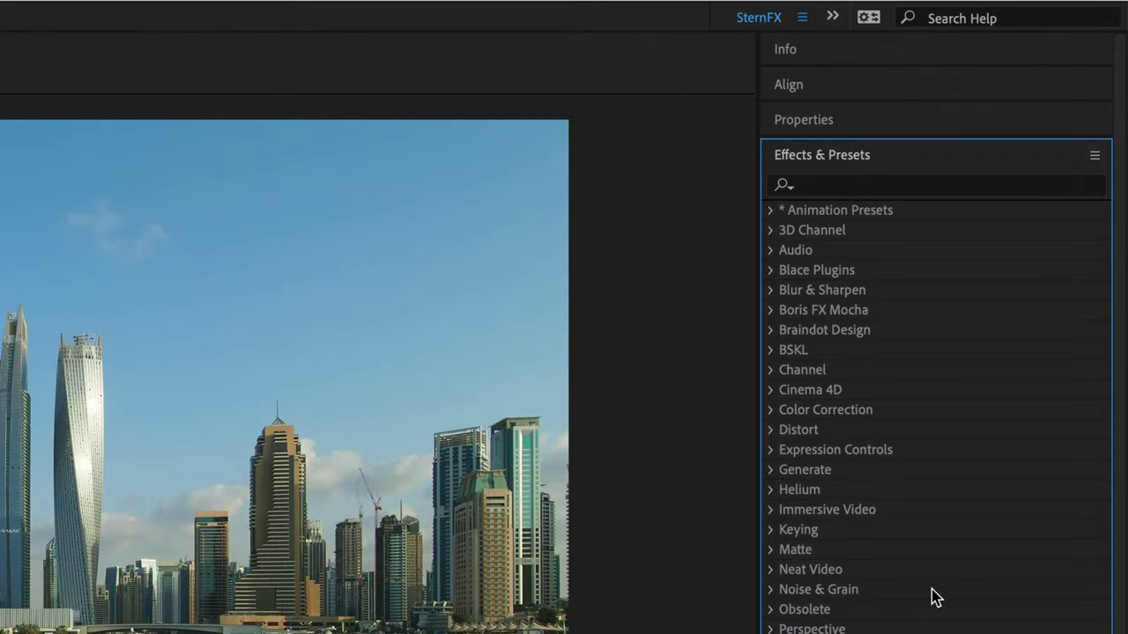
Check the SternFX folder of the animation presets for the Bird preset, then collapse the presets again
left_click(771, 211)
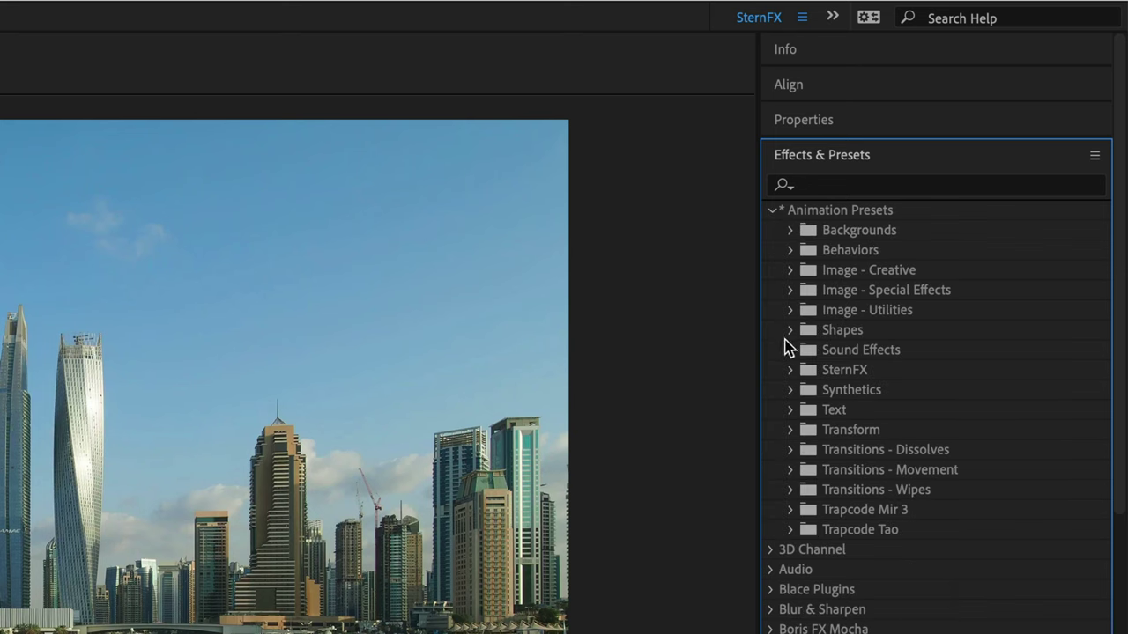
left_click(791, 370)
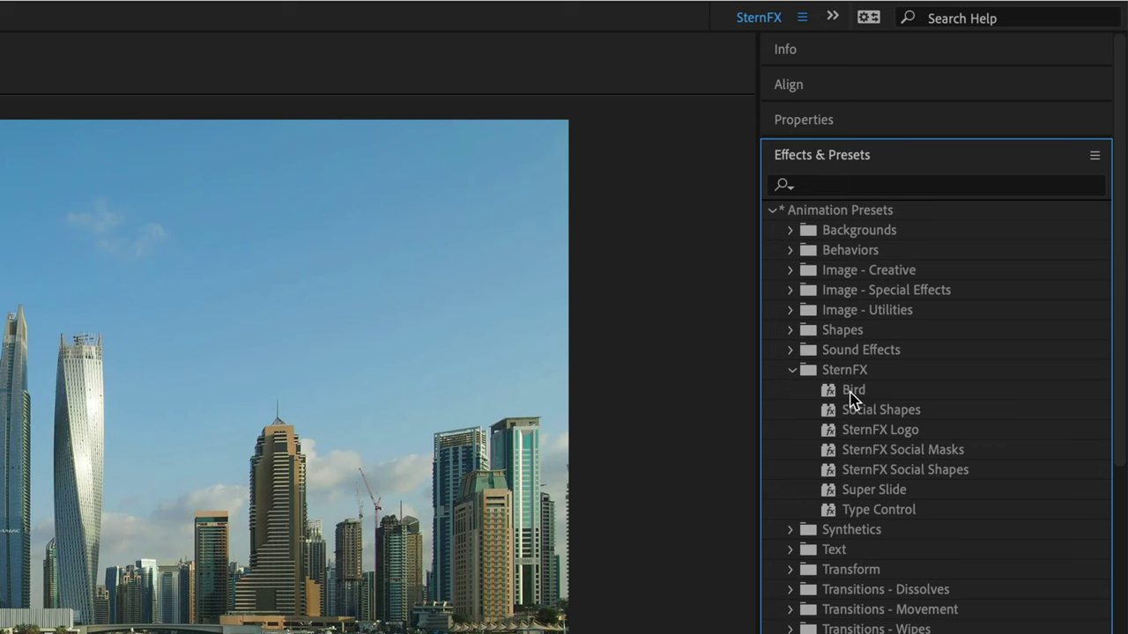
left_click(771, 213)
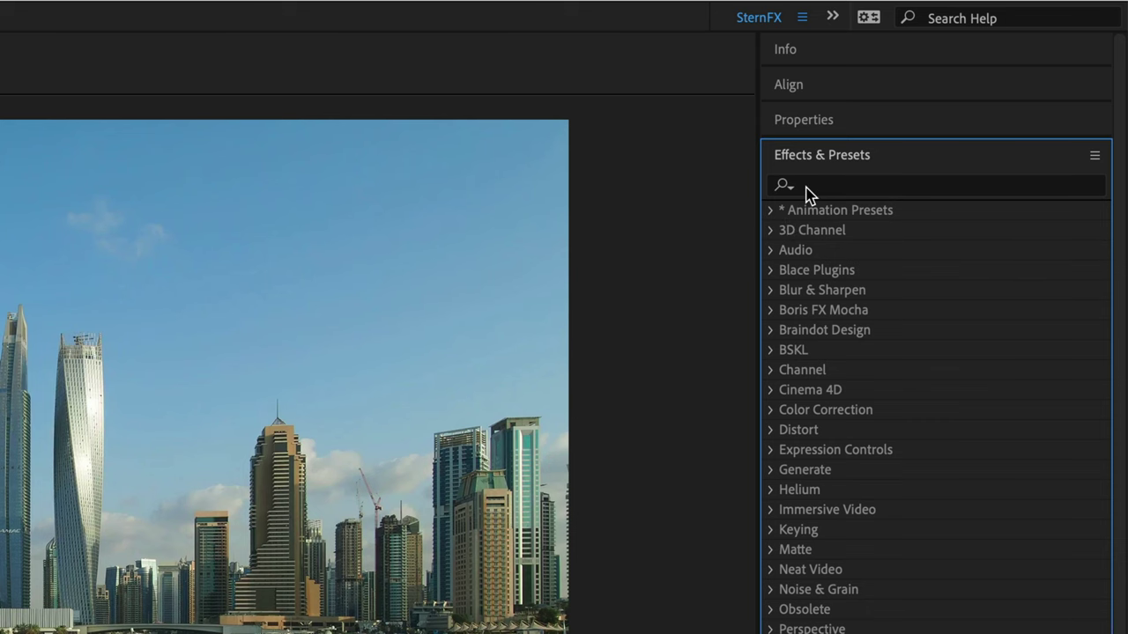
Search the effects and presets for "bird" and select the Bird preset in the SternFX folder
left_click(809, 187)
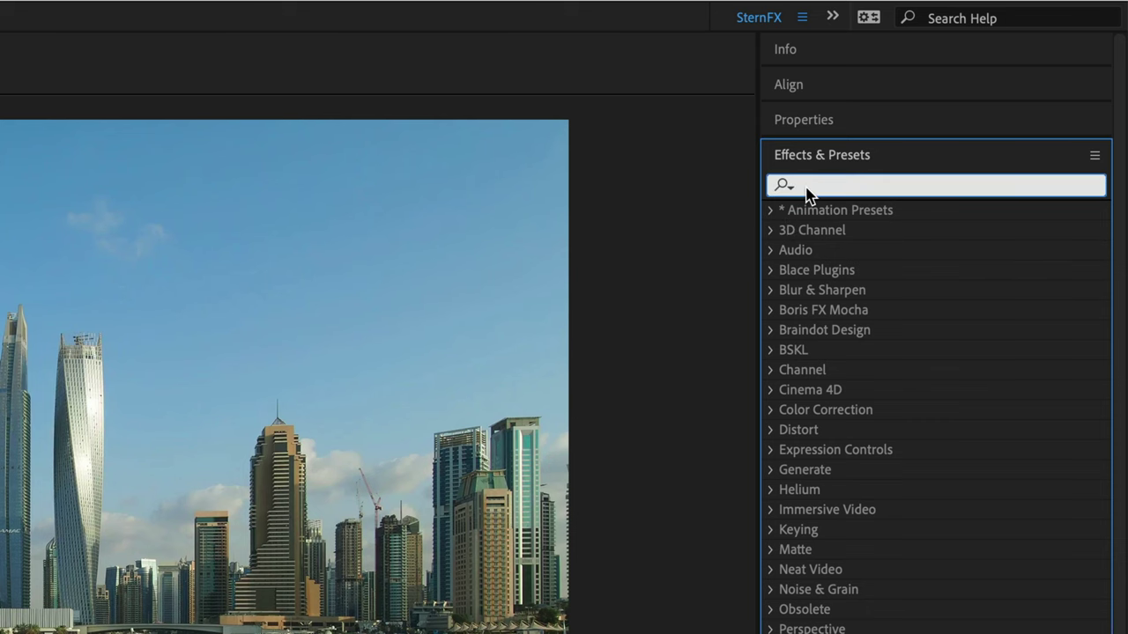
type("bird")
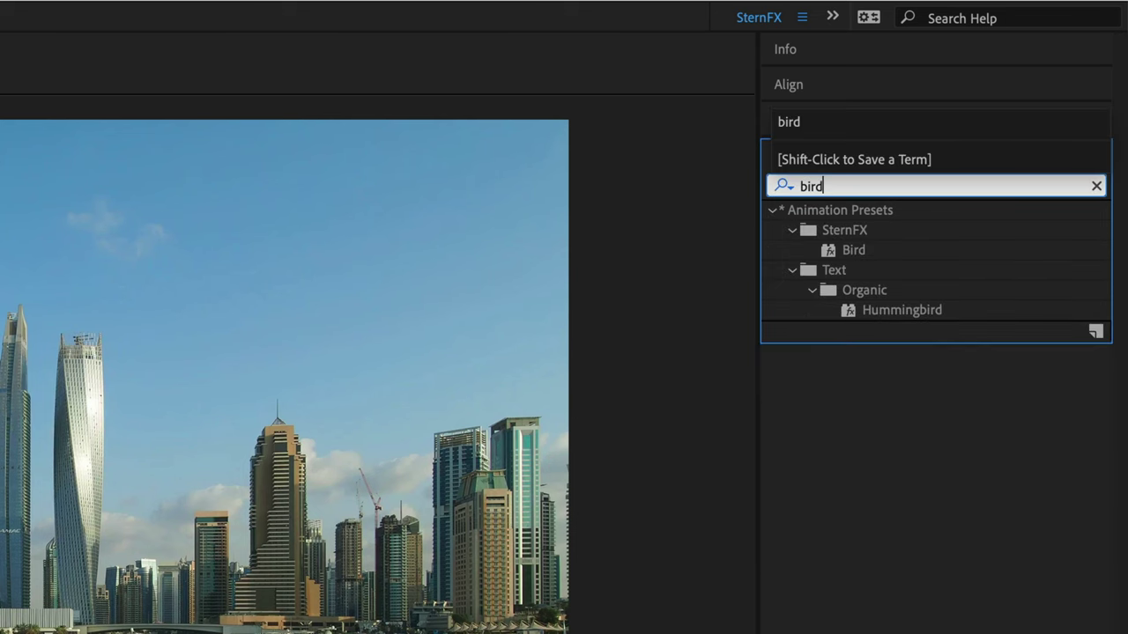
left_click(792, 271)
left_click(853, 258)
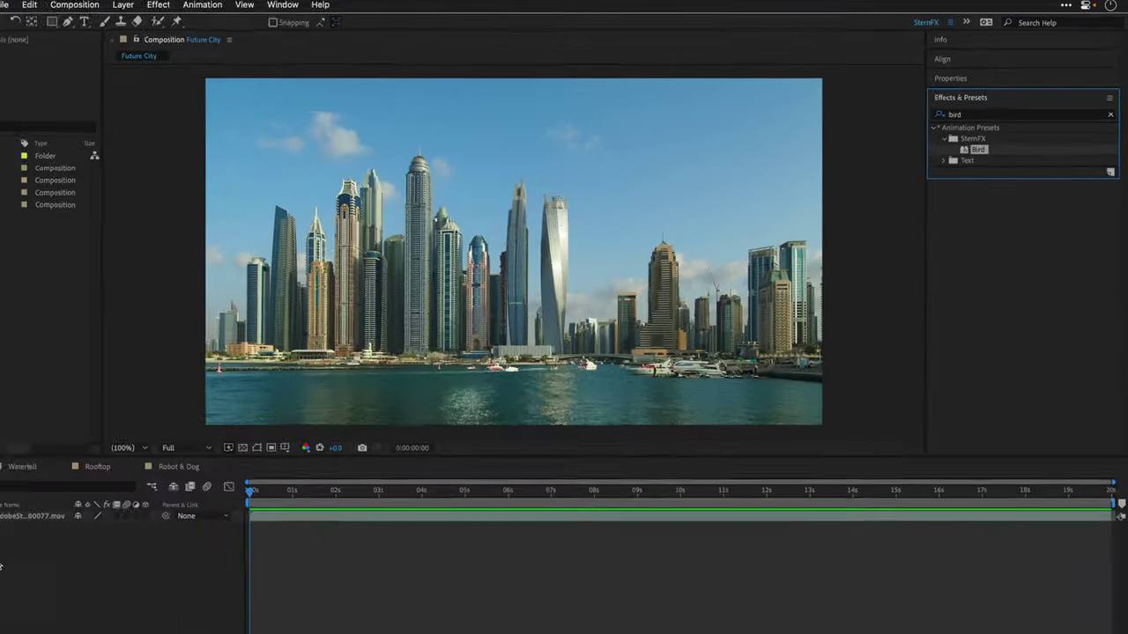
Preview the Future City footage and add the Bird preset to the composition as a new shape layer
key("space")
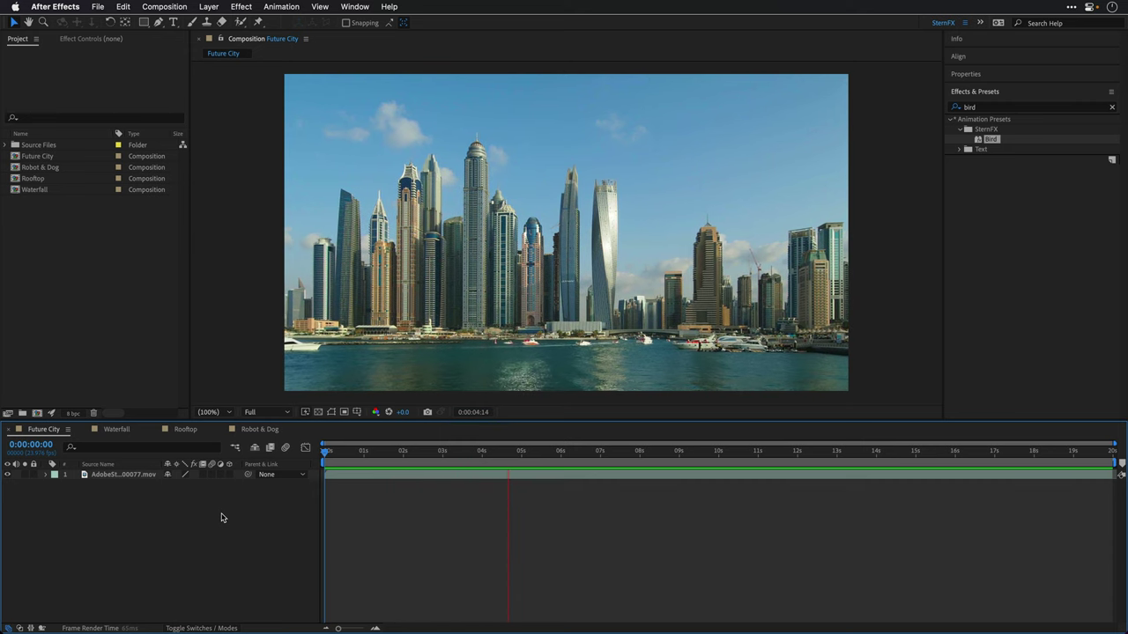
key("space")
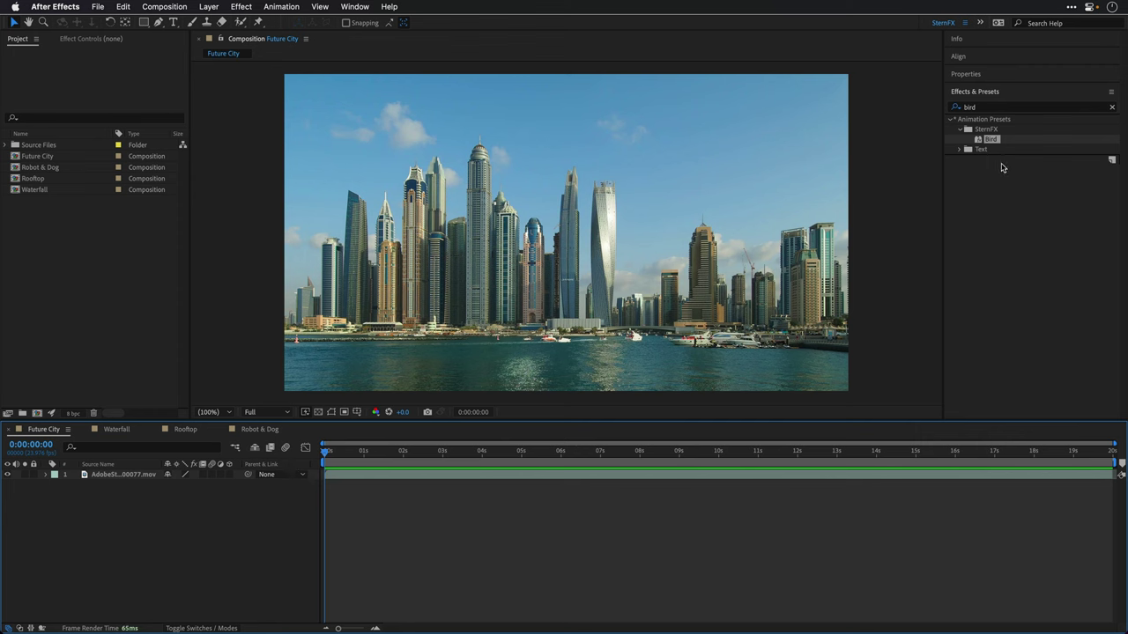
double_click(992, 139)
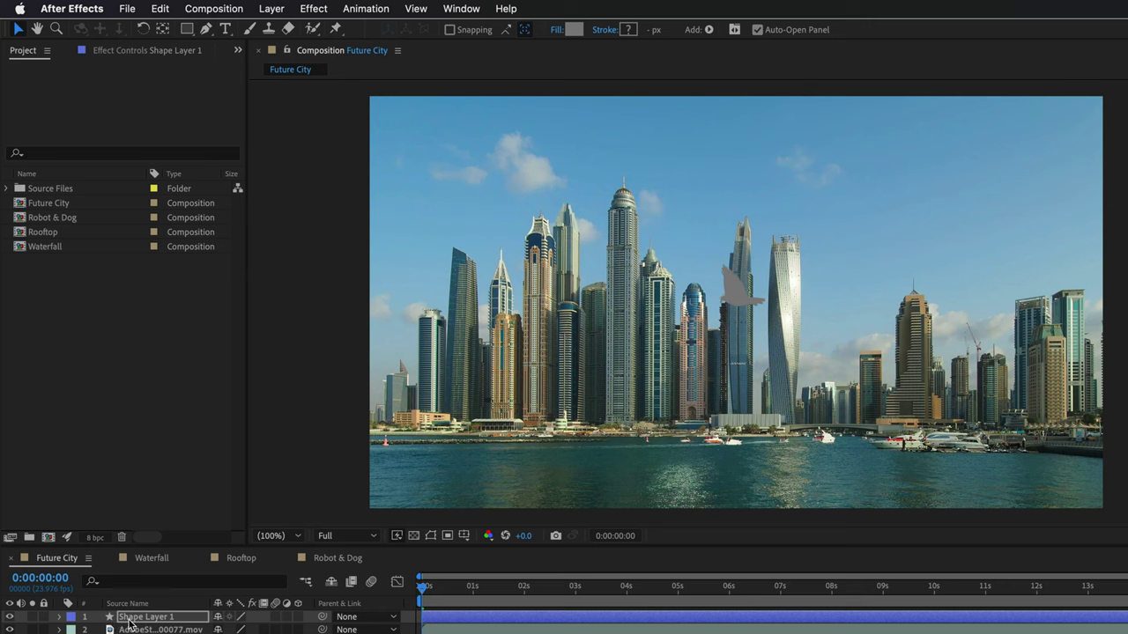
Rename Shape Layer 1 in the Future City composition as Bird
left_click(124, 619)
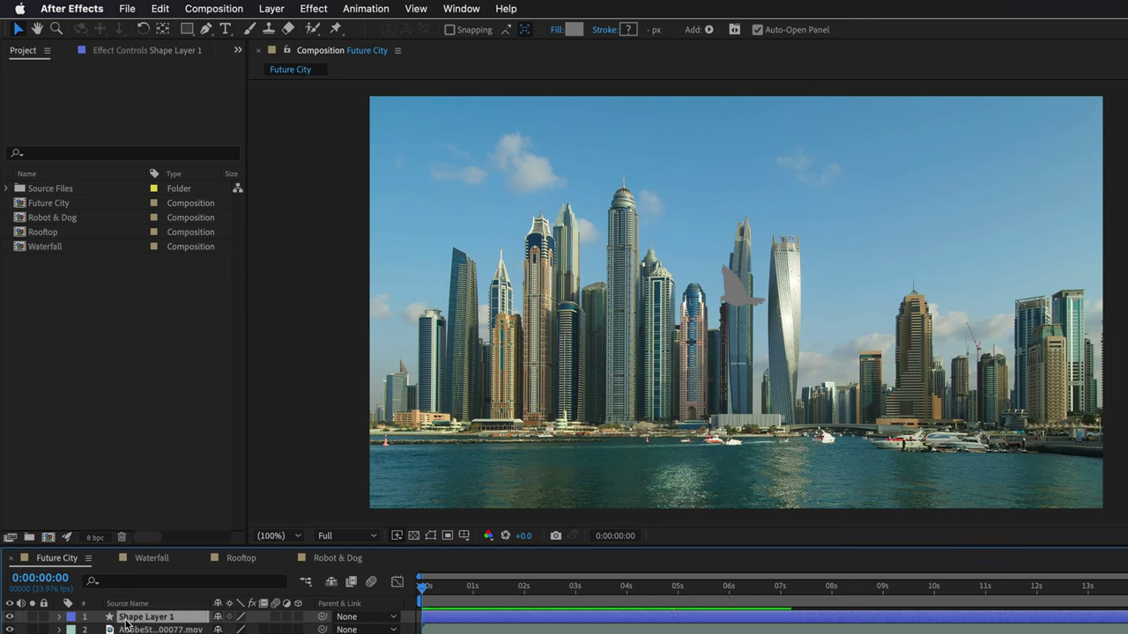
key("Return")
type("Bird")
key("Return")
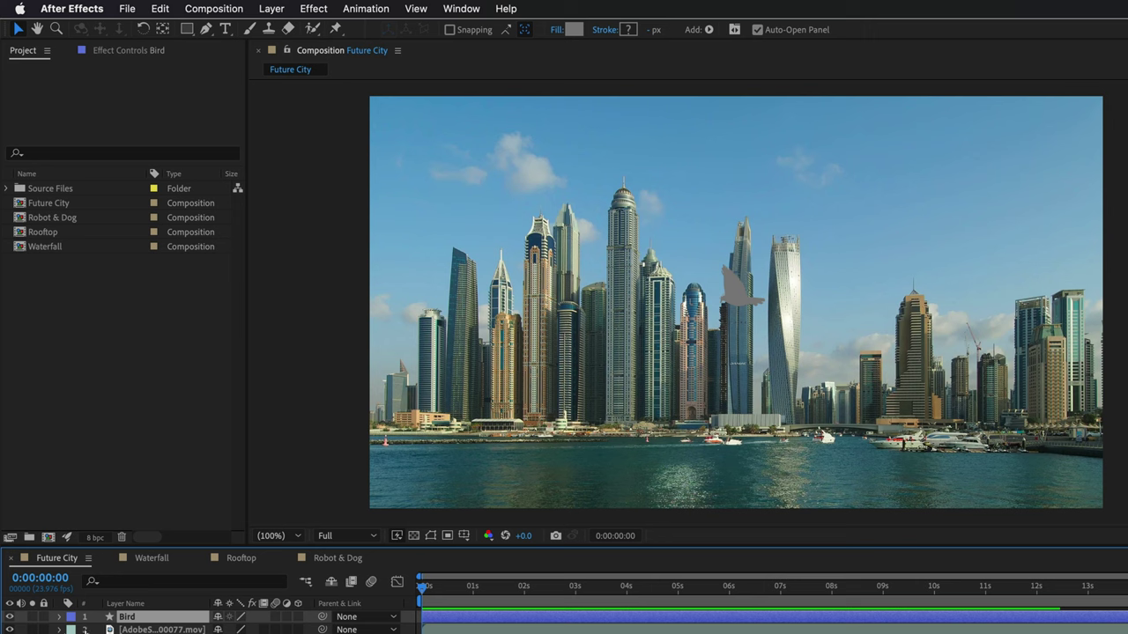
Set the Bird layer's shape fill colour to near-black 131313
left_click(574, 30)
left_click_drag(550, 467, 540, 505)
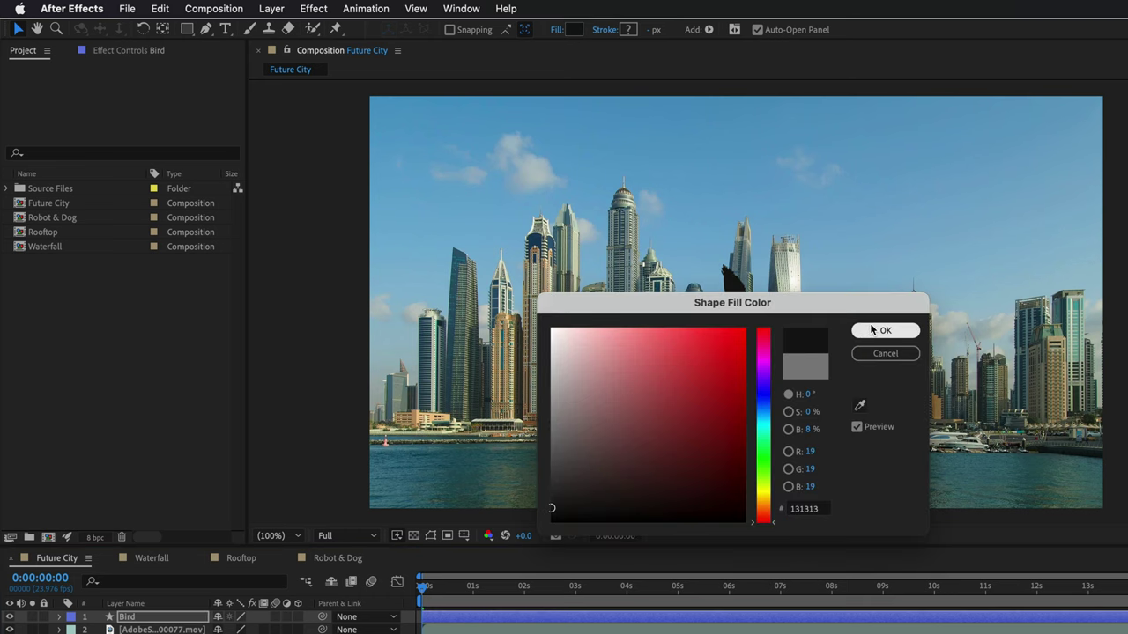
left_click(865, 330)
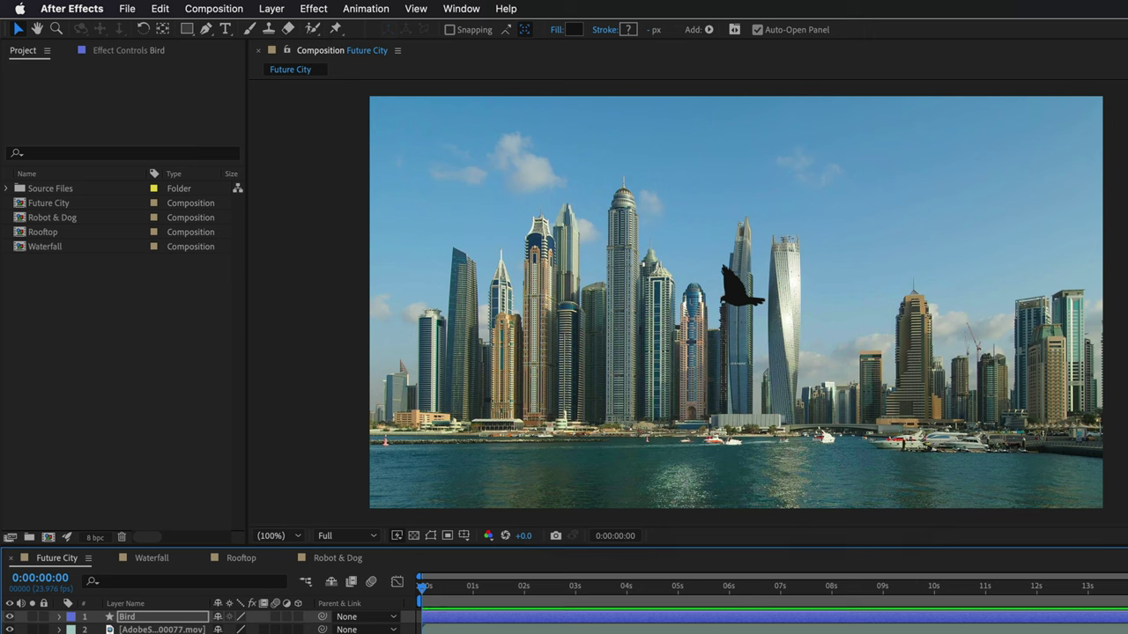
Play back the flapping bird, return to the first frame and scale the Bird layer down to a distant bird's size
key("space")
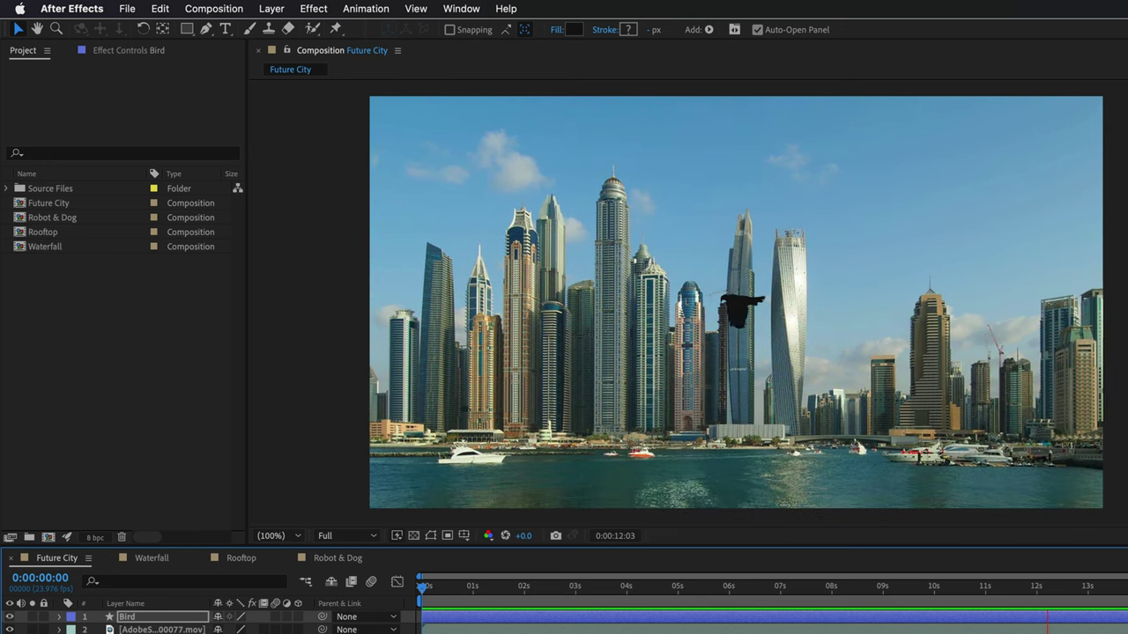
key("space")
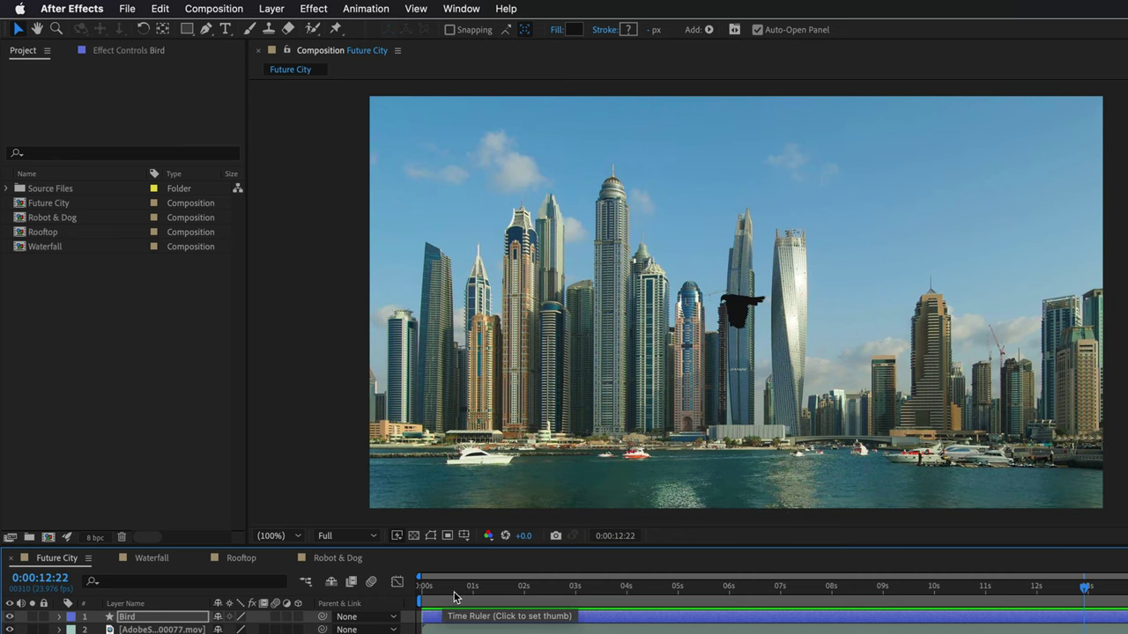
key("Home")
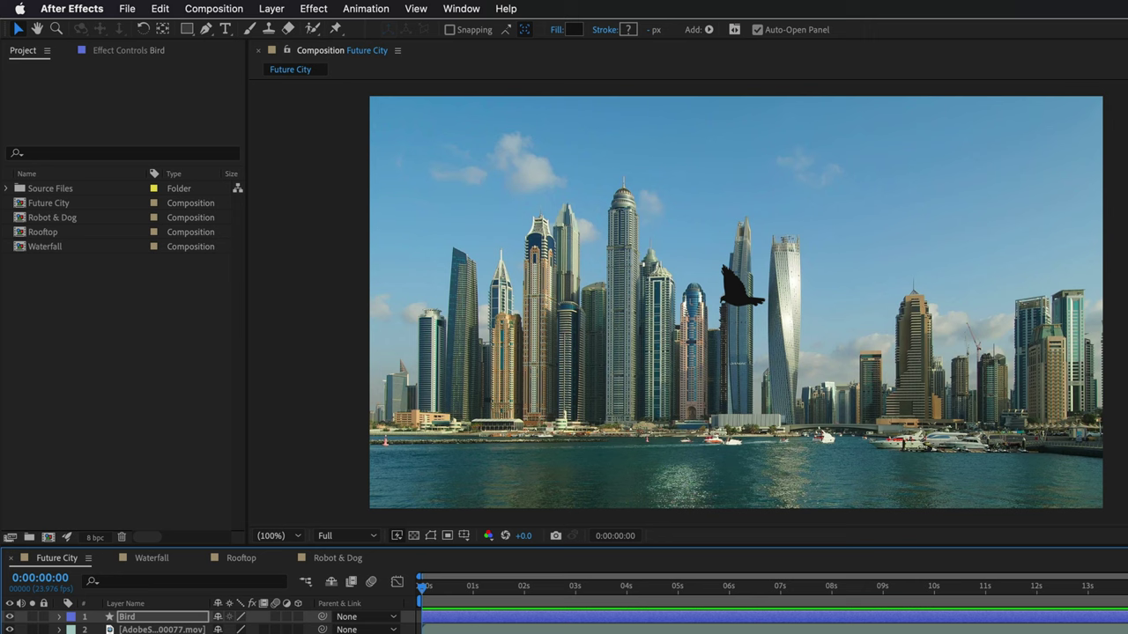
key("s")
left_click_drag(261, 630, 247, 630)
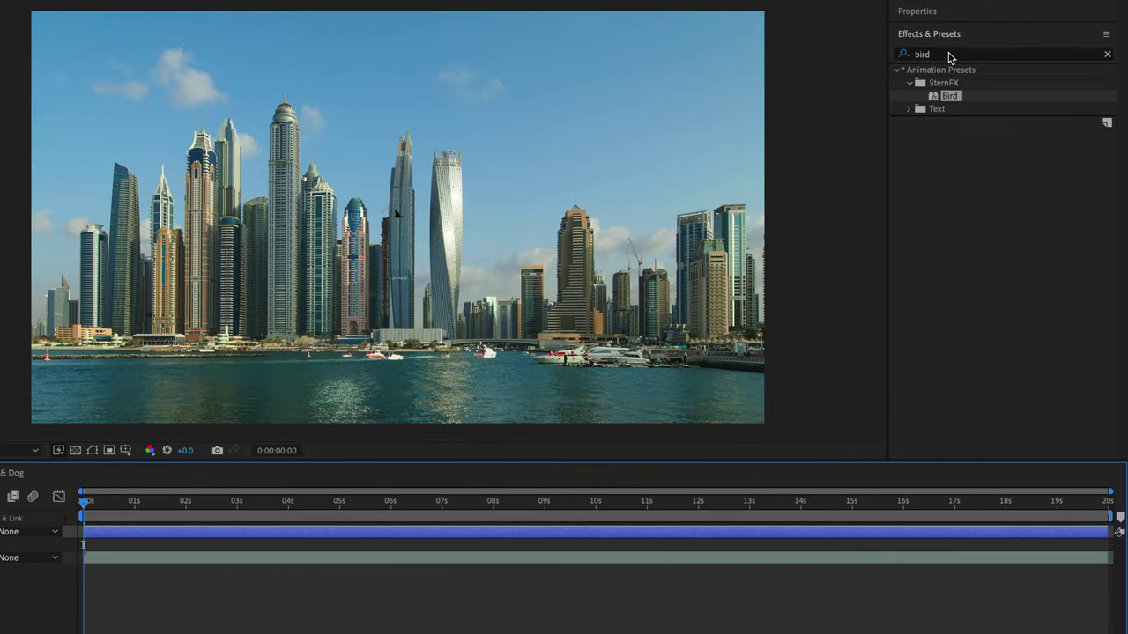
Apply the Drift Over Time preset from the Behaviors animation presets to the Bird layer
left_click(1109, 55)
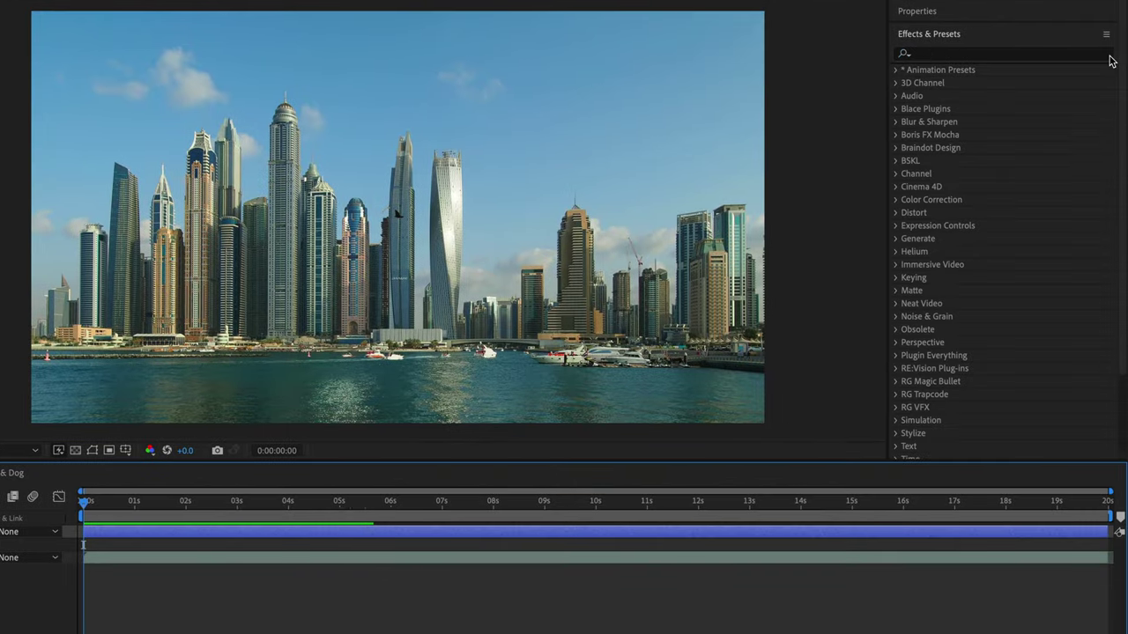
left_click(895, 70)
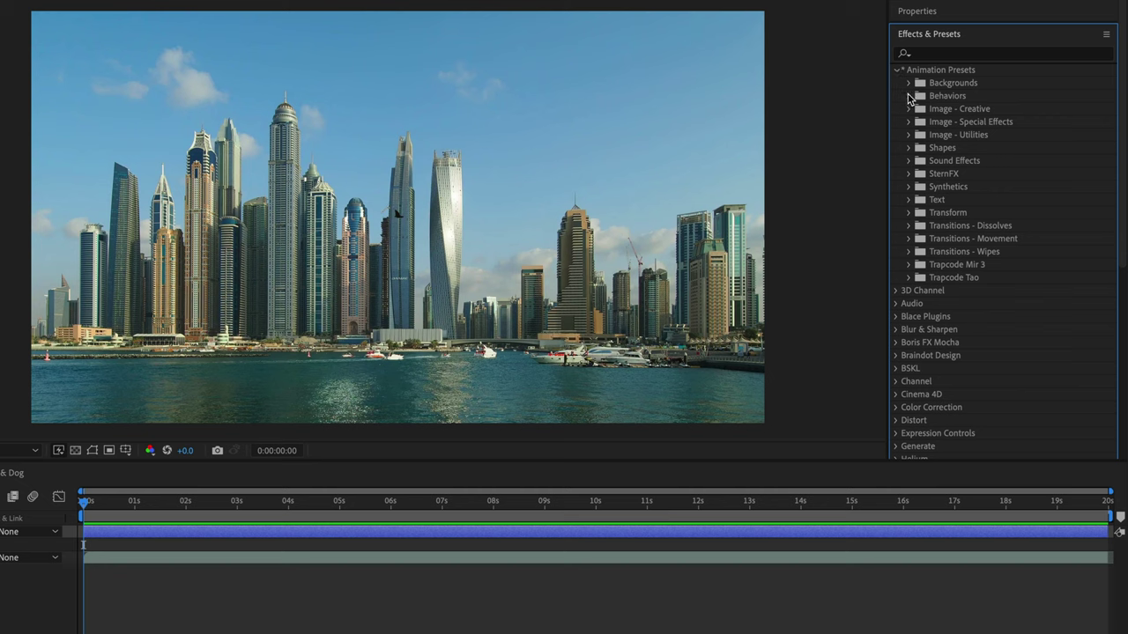
left_click(909, 96)
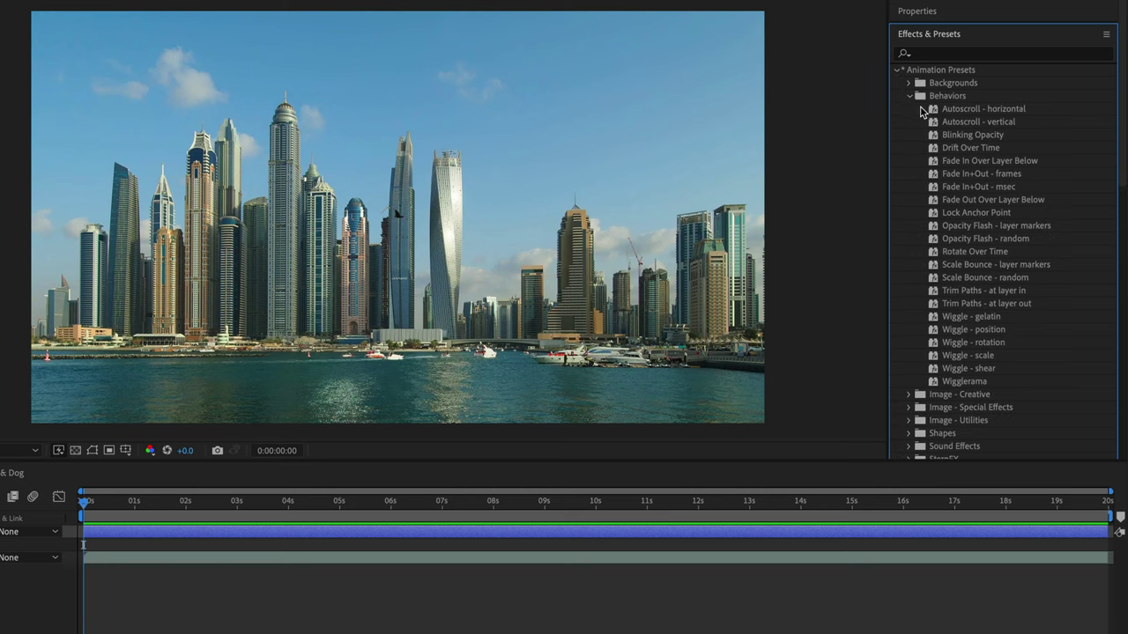
left_click(965, 151)
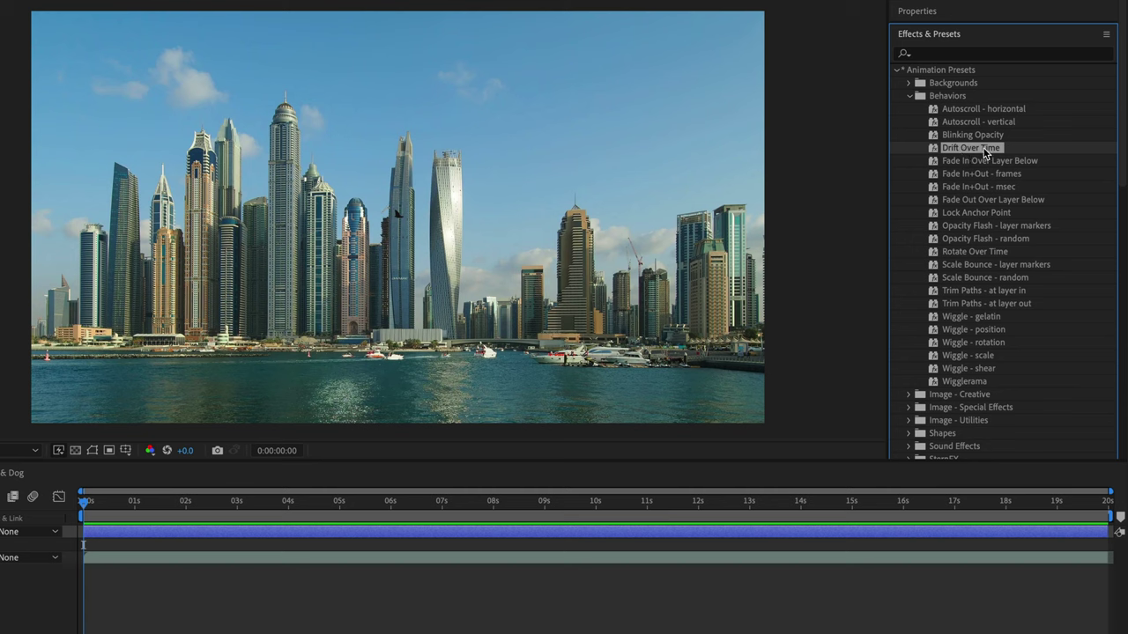
left_click_drag(985, 151, 325, 239)
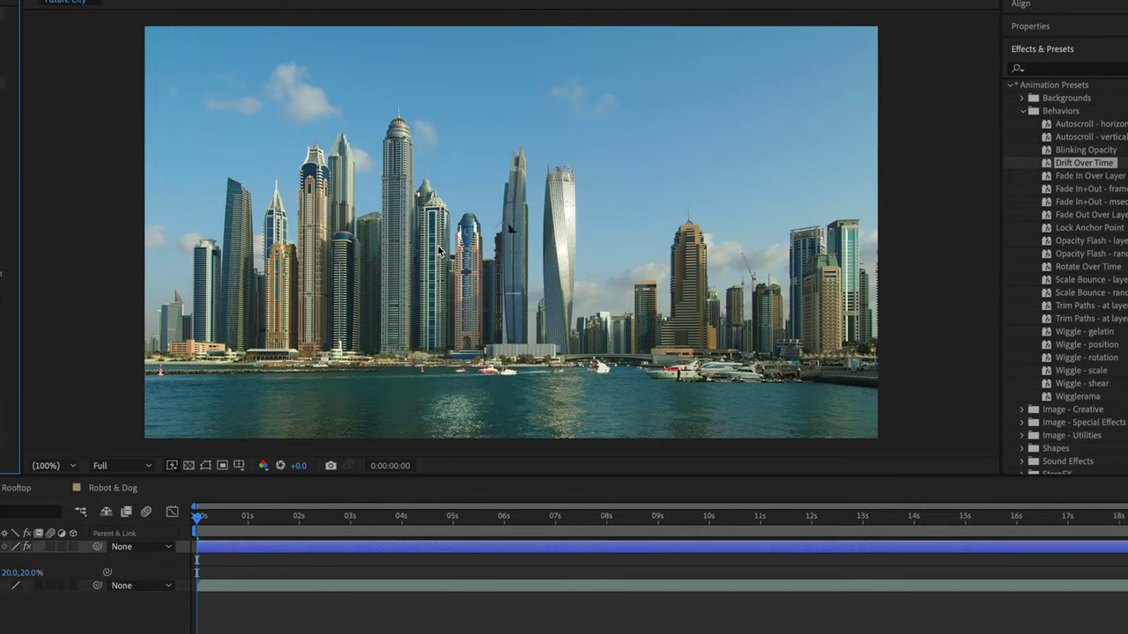
left_click_drag(437, 251, 441, 249)
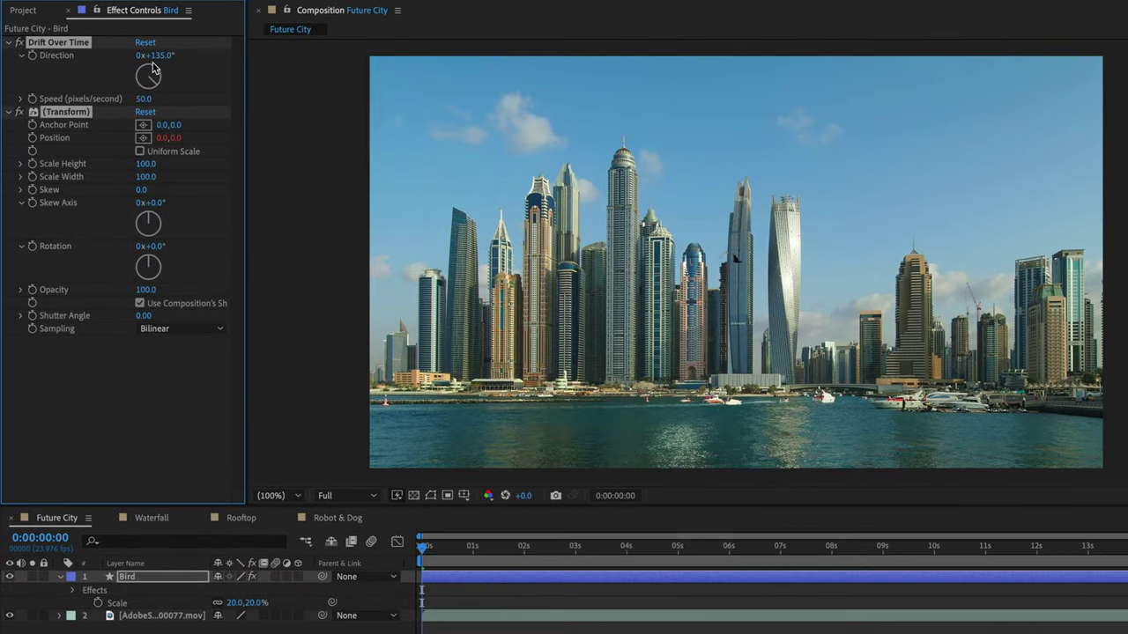
Set the Bird layer's Drift Over Time direction to -90° and its speed to 100 pixels per second
left_click_drag(156, 86, 130, 79)
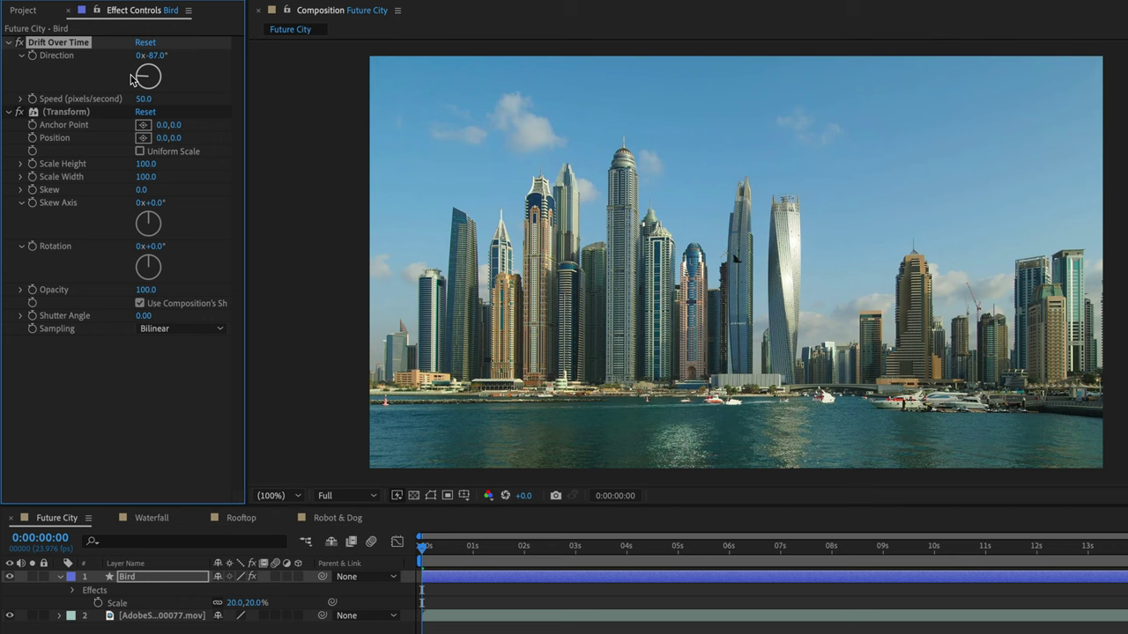
left_click(157, 54)
left_click(144, 100)
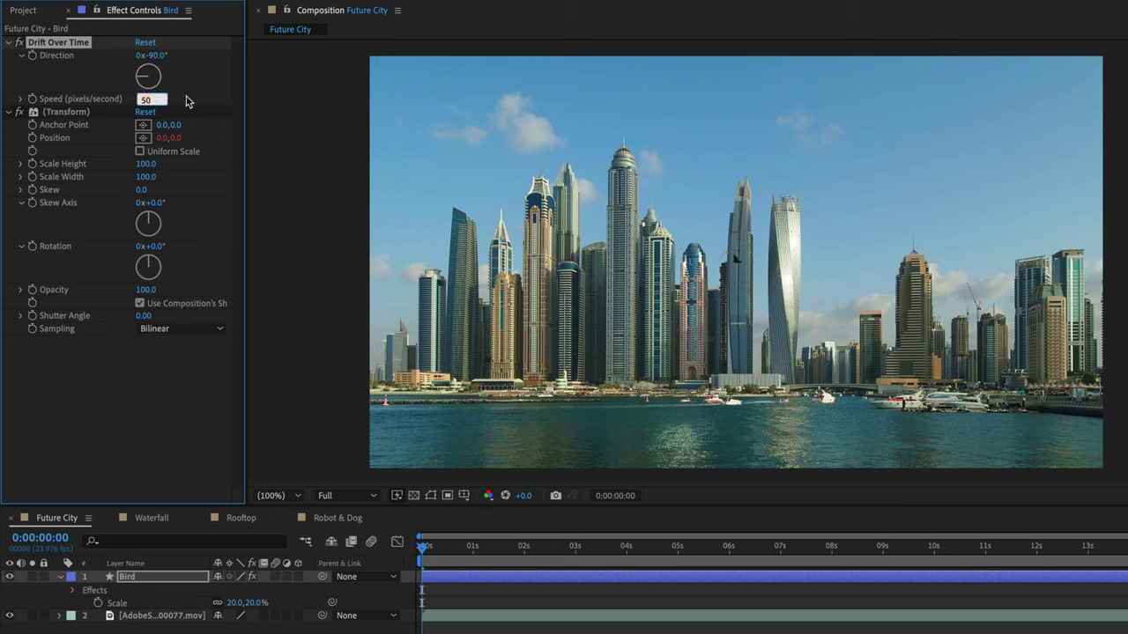
type("100")
key("Return")
Play back the drifting bird and return to the first frame
key("space")
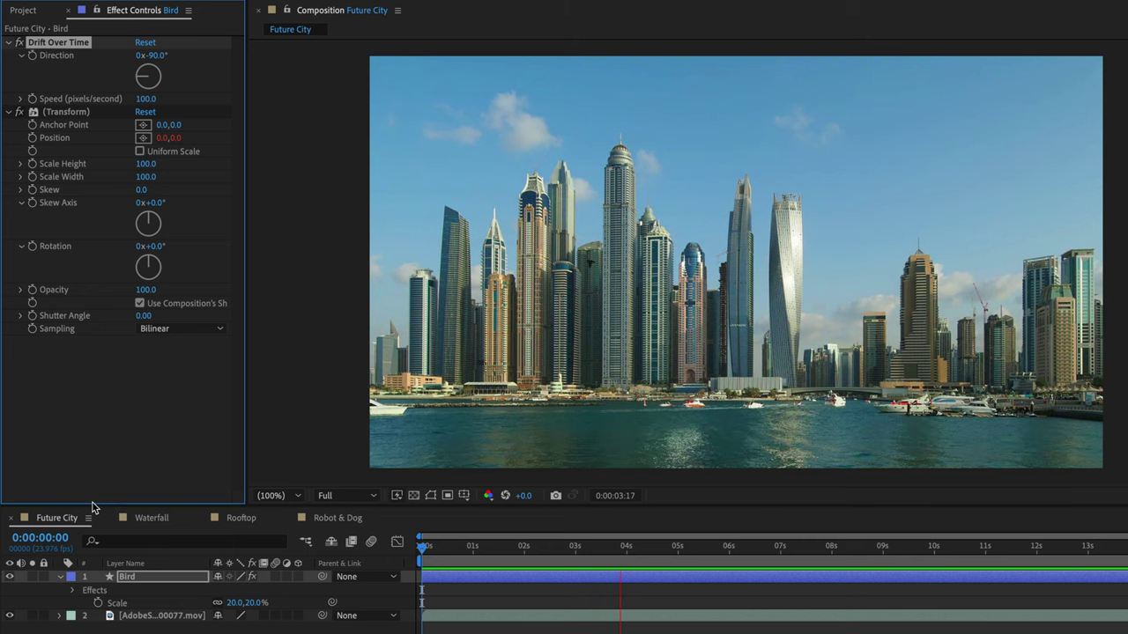
key("space")
key("Home")
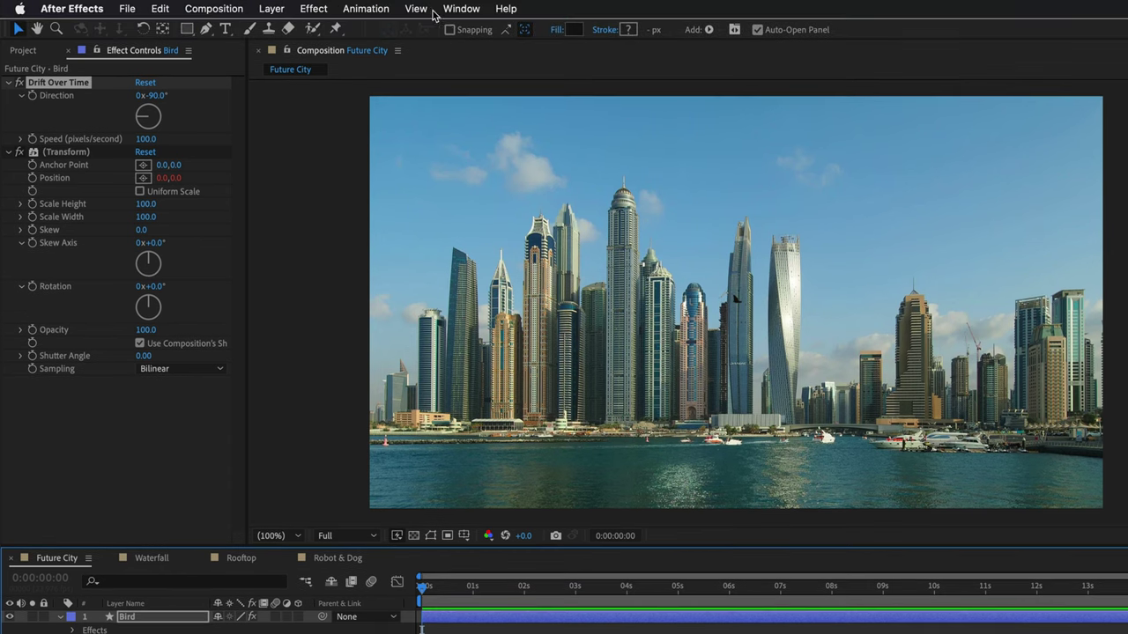
Show the layer controls and move the bird from the tower into the open sky above the buildings on the right of the shot
left_click(417, 9)
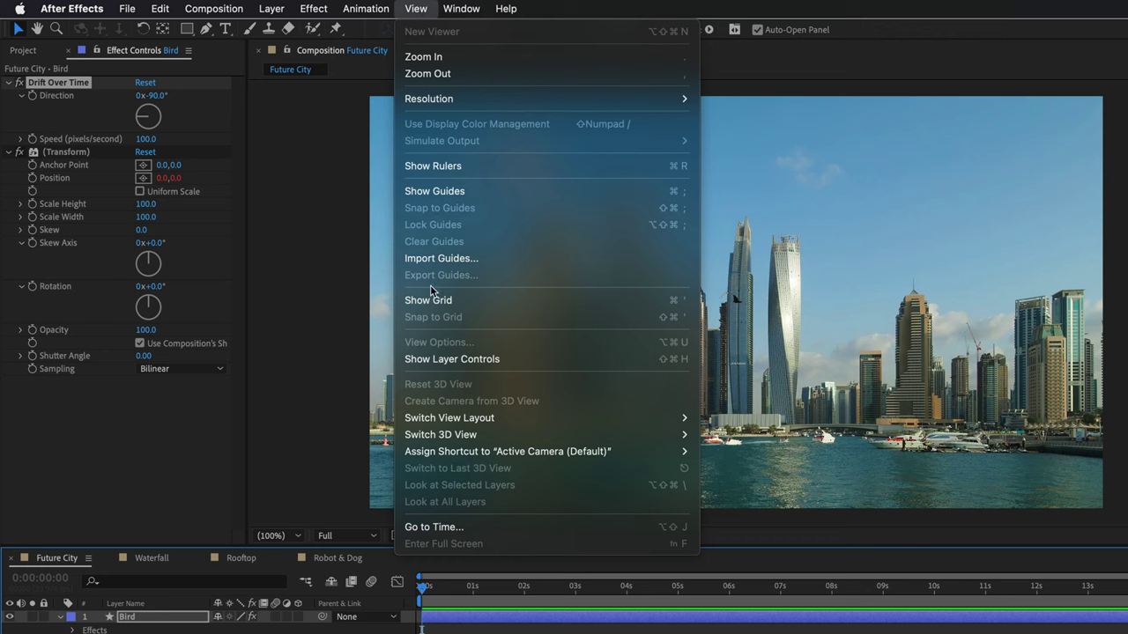
left_click(434, 359)
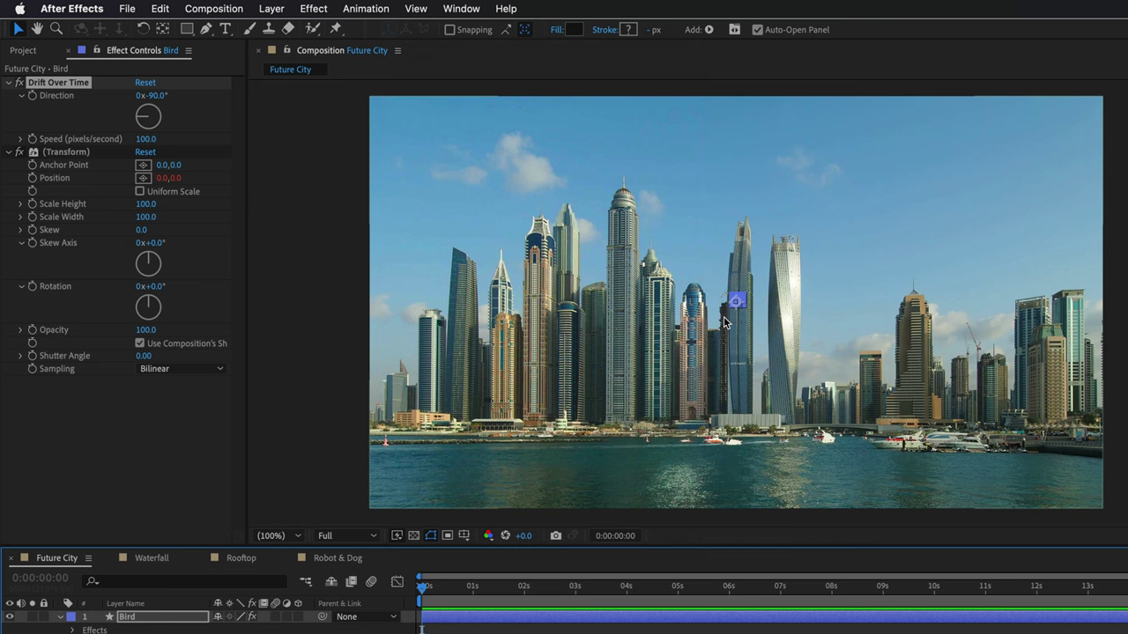
scroll(724, 323, "up", 4)
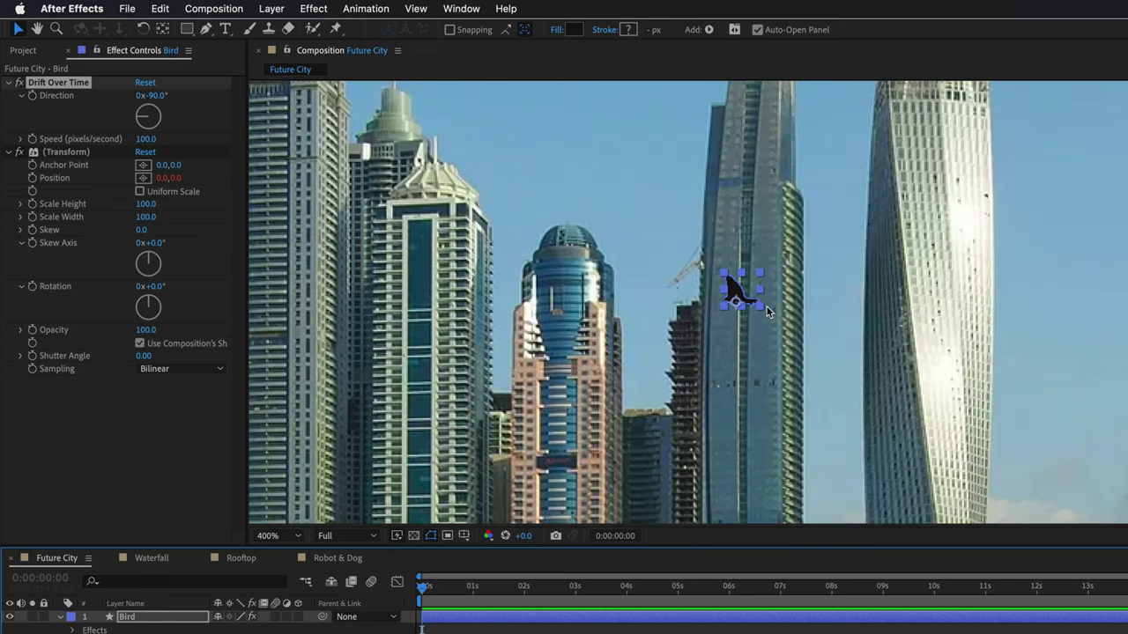
left_click_drag(745, 295, 1121, 145)
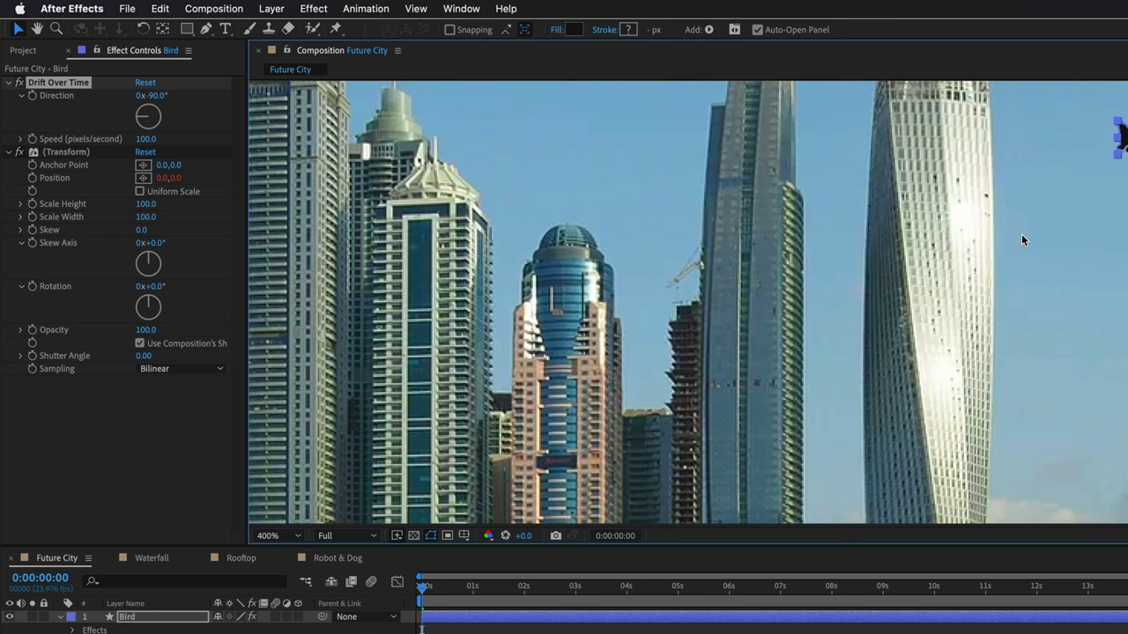
key("h")
left_click_drag(1020, 232, 747, 486)
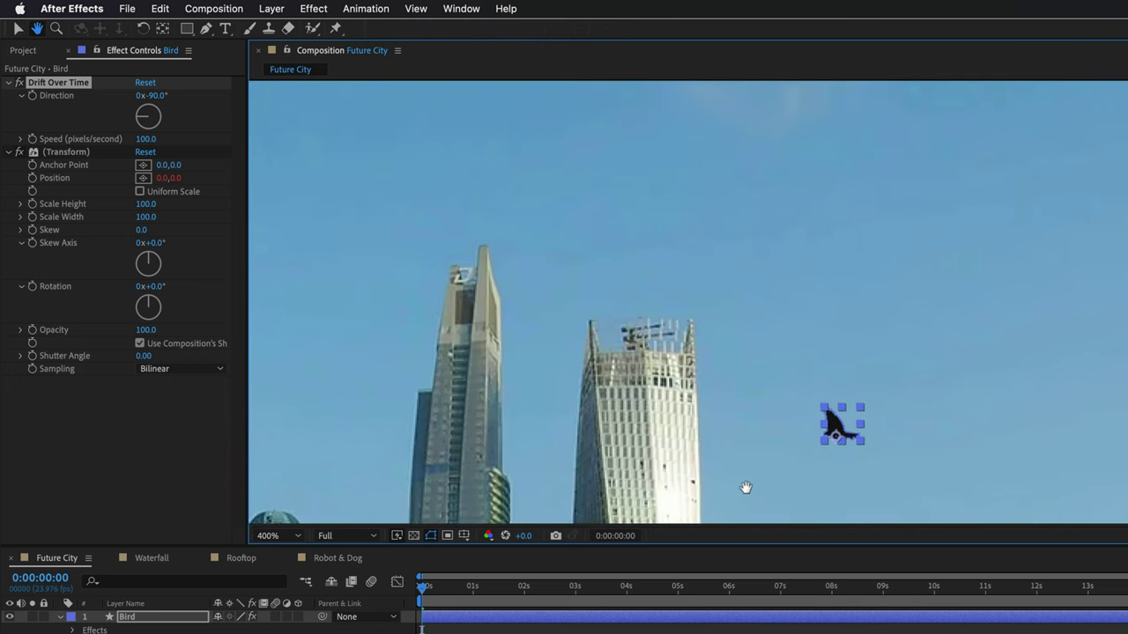
key("v")
left_click_drag(838, 415, 1112, 168)
scroll(1049, 237, "right", 5)
left_click_drag(1032, 265, 1062, 289)
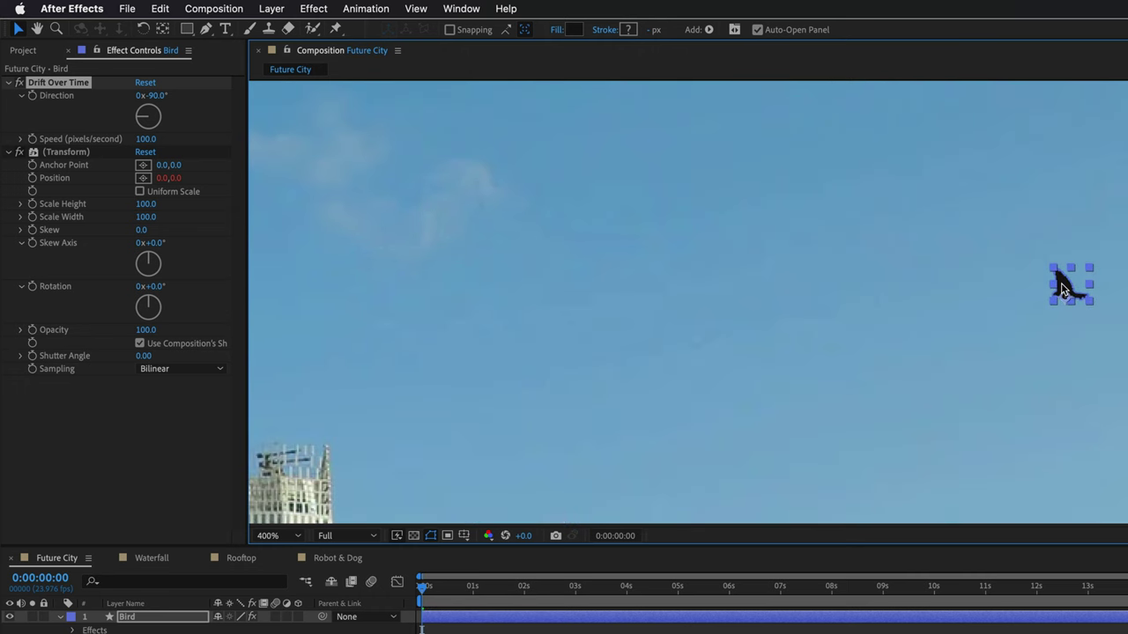
key("comma")
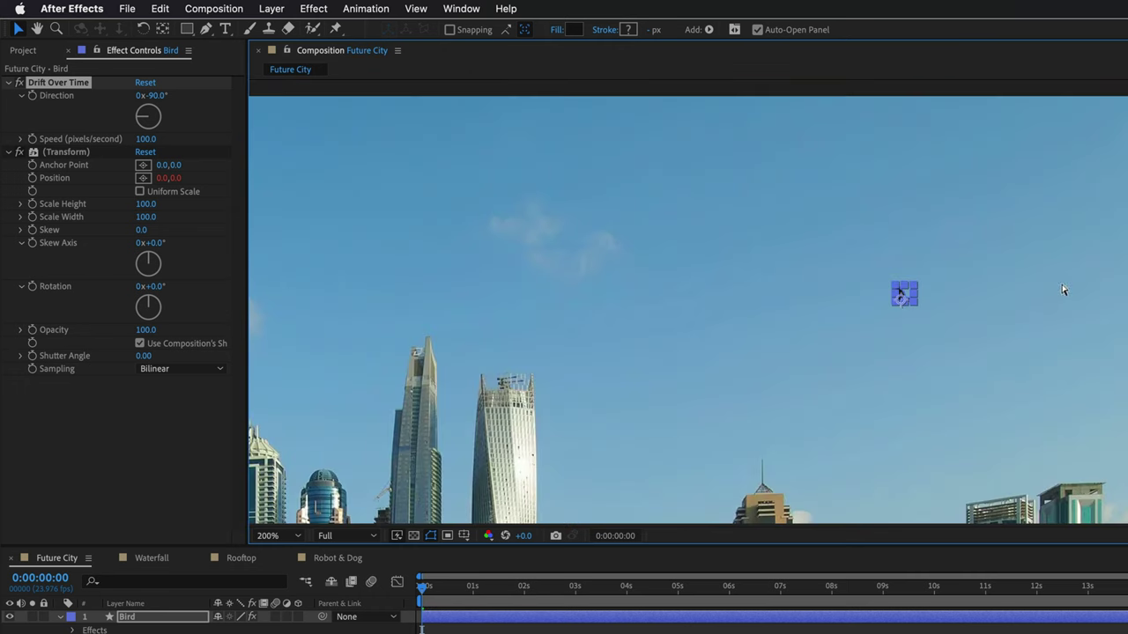
left_click(904, 297)
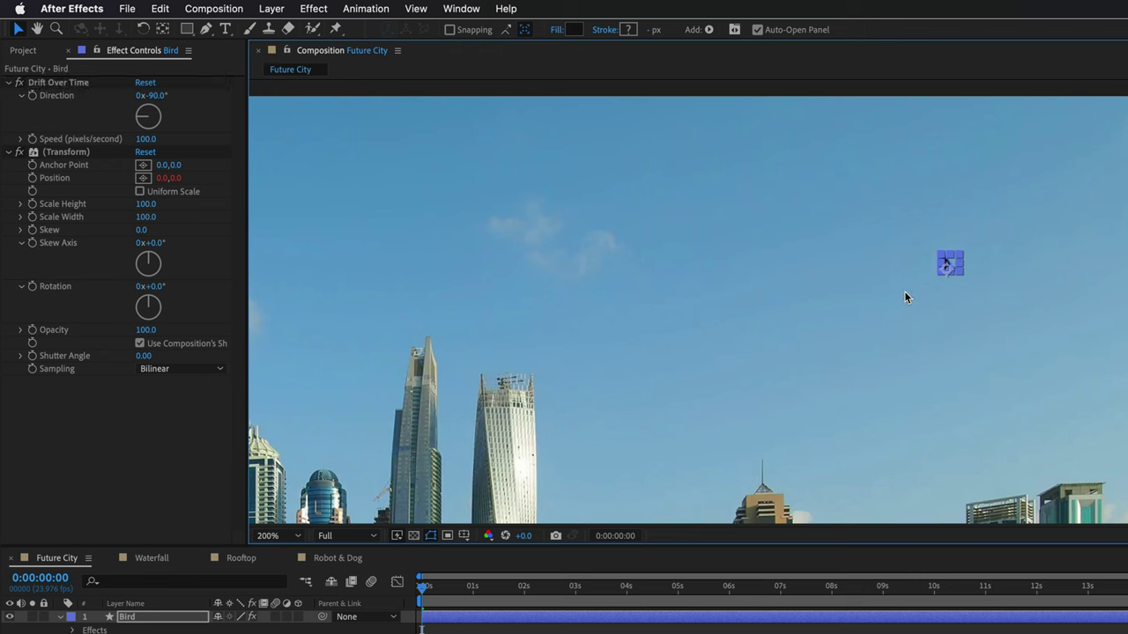
Preview the repositioned bird's flight across the sky and go back to the first frame
key("space")
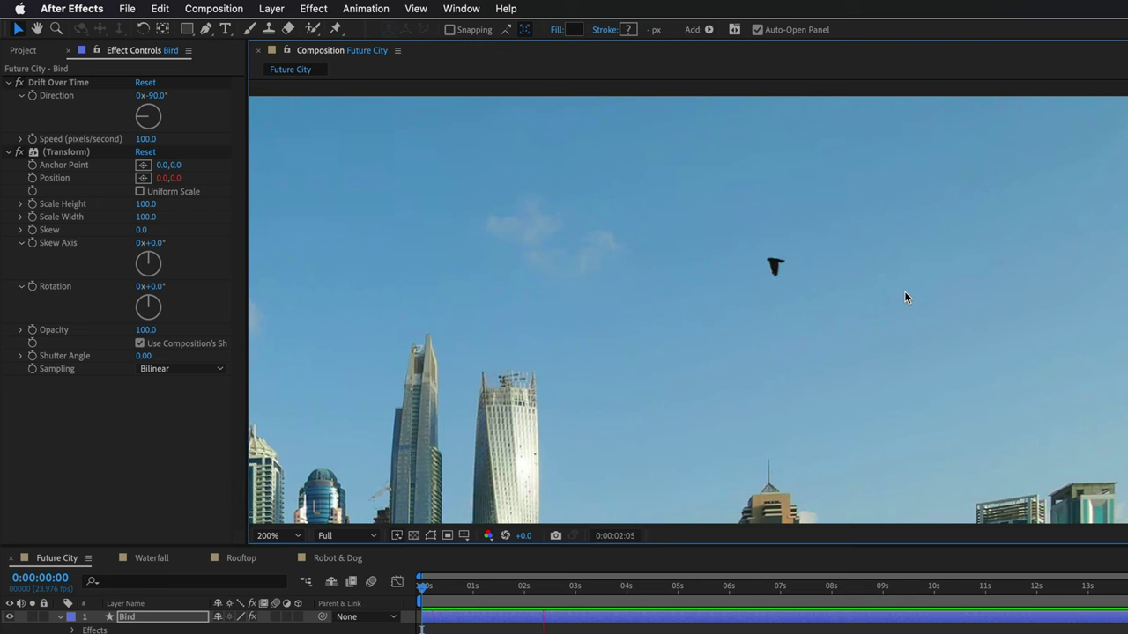
key("space")
left_click_drag(587, 586, 419, 616)
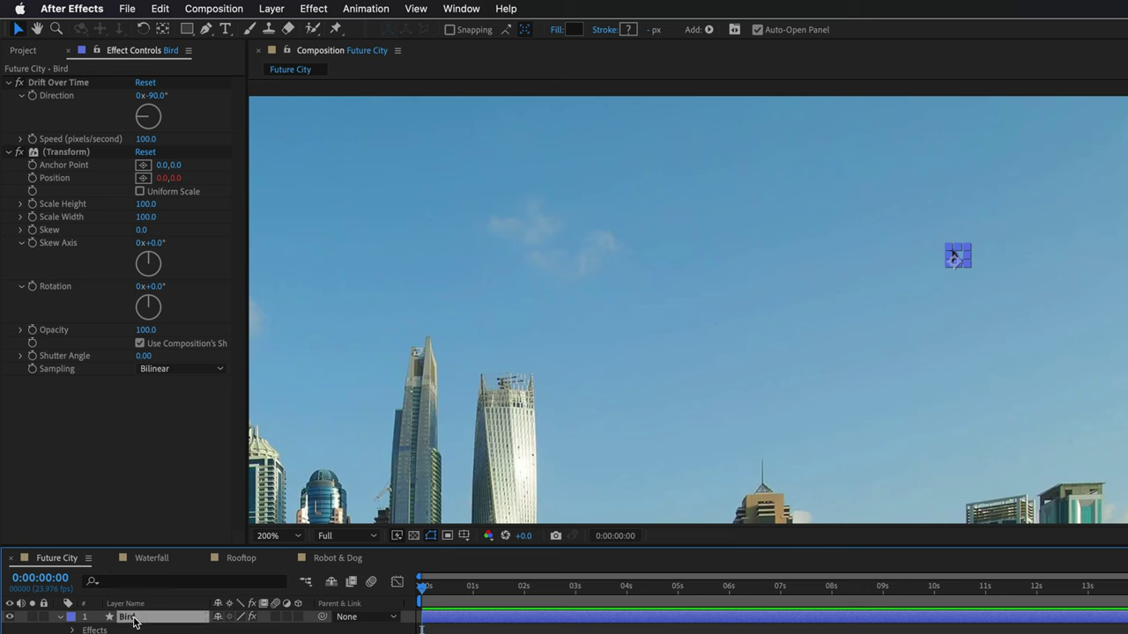
Duplicate the Bird layer, place the copy just ahead of the original and shift its timing about half a second earlier
key("ctrl+d")
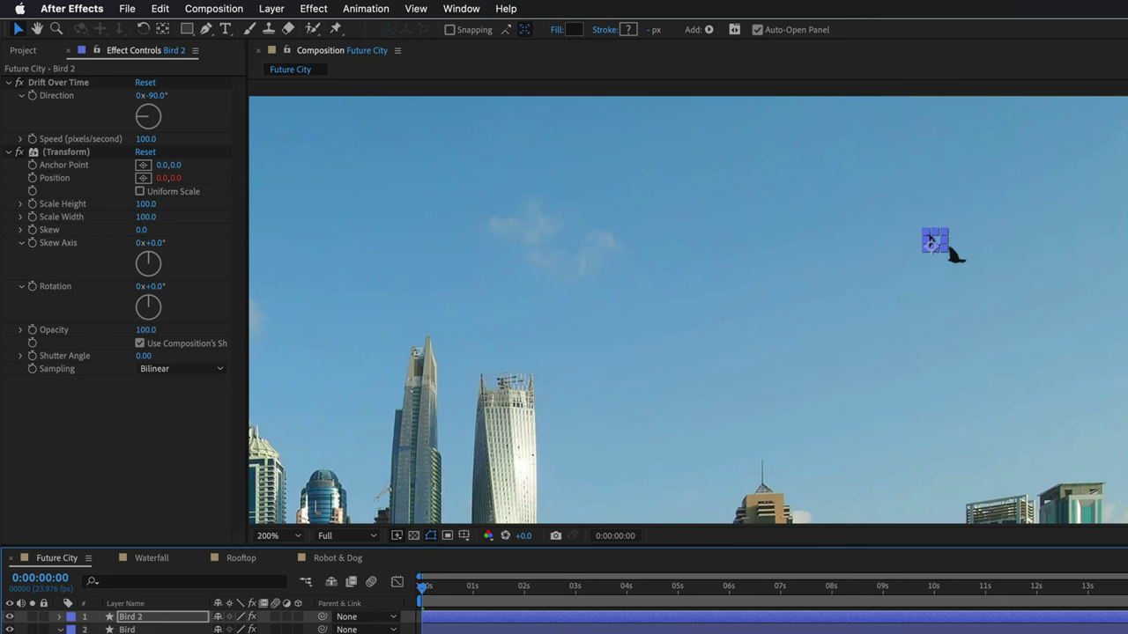
left_click(507, 620)
left_click_drag(507, 619, 480, 622)
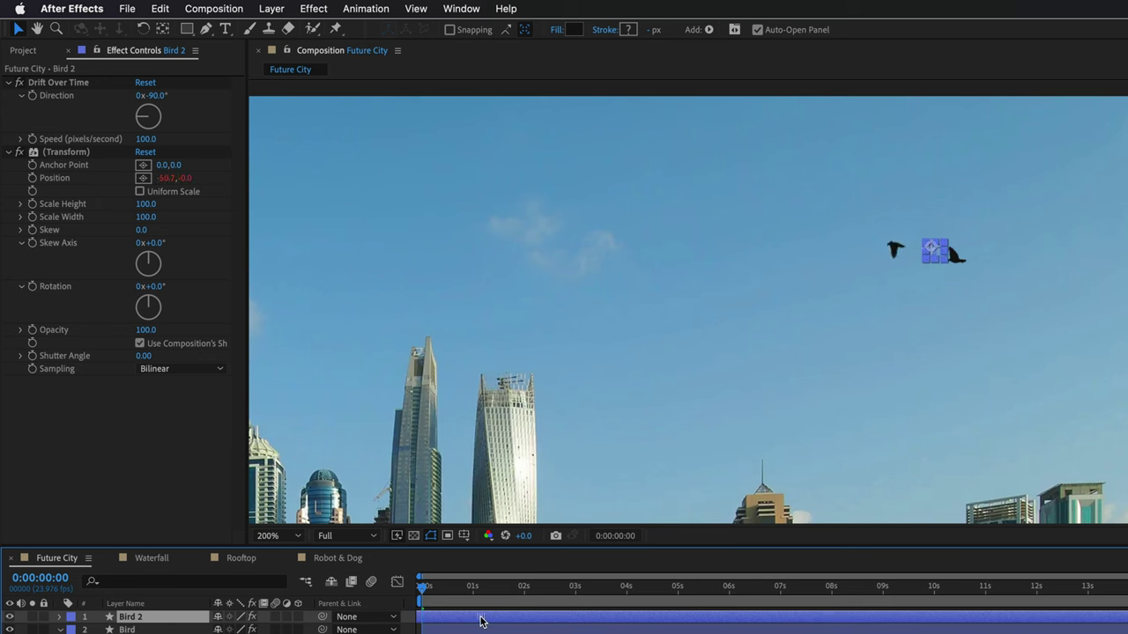
left_click_drag(481, 621, 485, 621)
Set the Bird 2 layer's scale to 10%
key("s")
left_click(238, 630)
type("10")
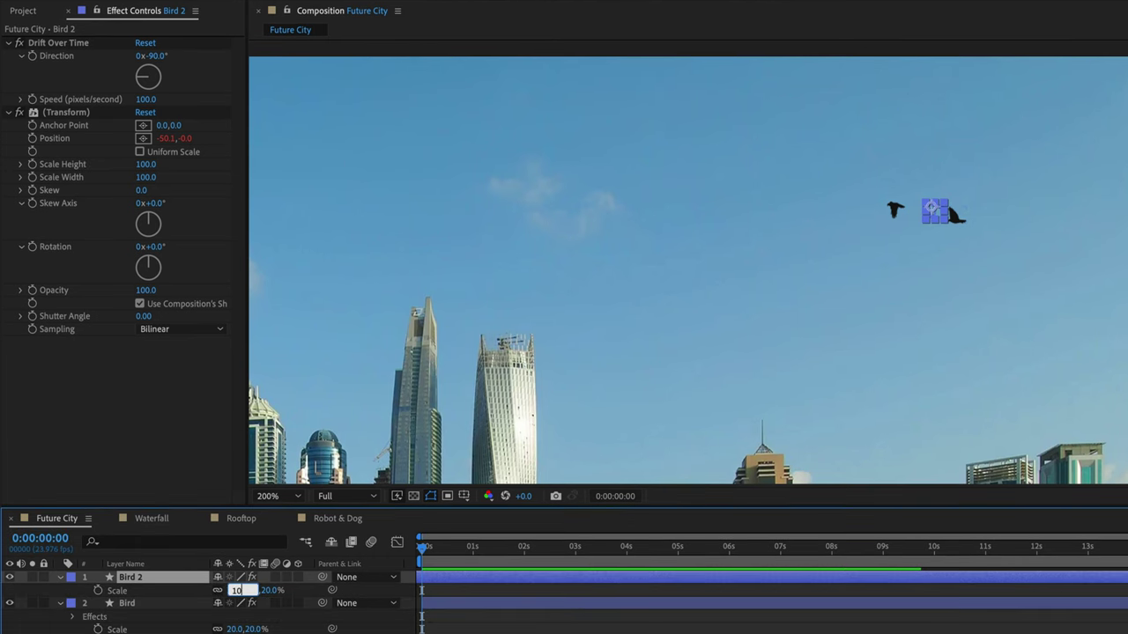
key("Return")
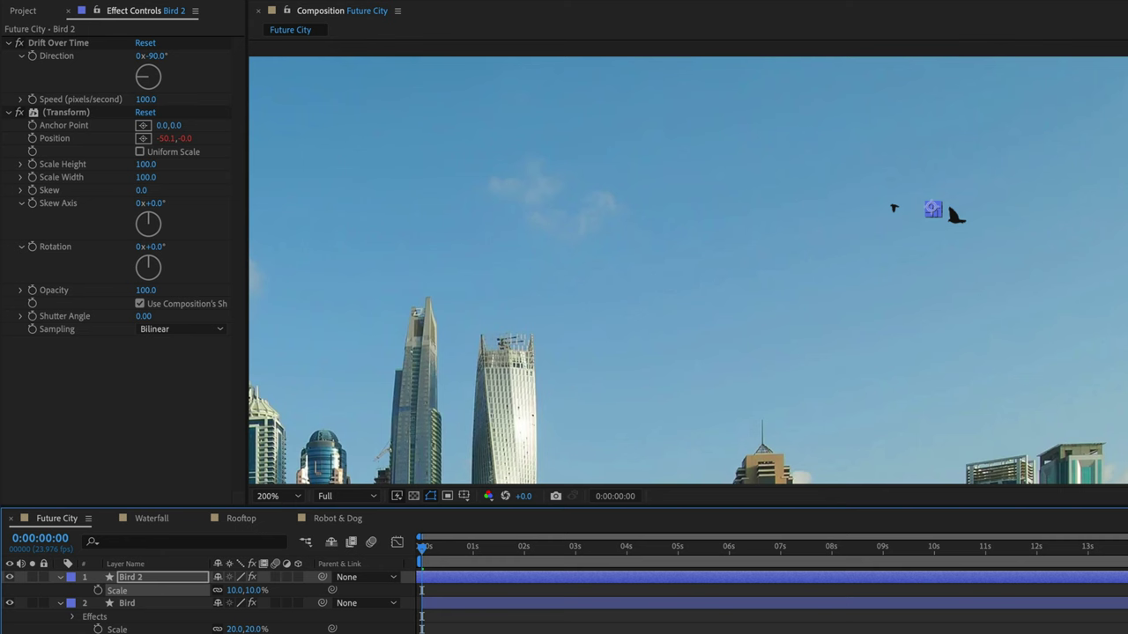
Add a third bird above Bird 2 as a duplicate scaled to 7%, with its timing shifted slightly earlier
key("ctrl+d")
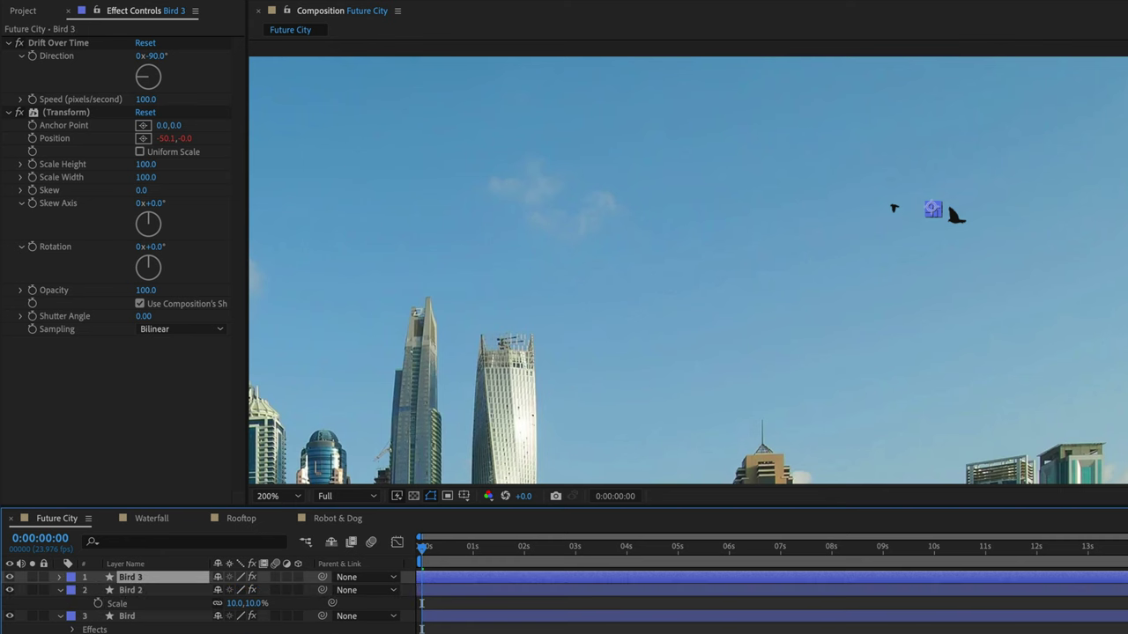
left_click_drag(932, 209, 963, 190)
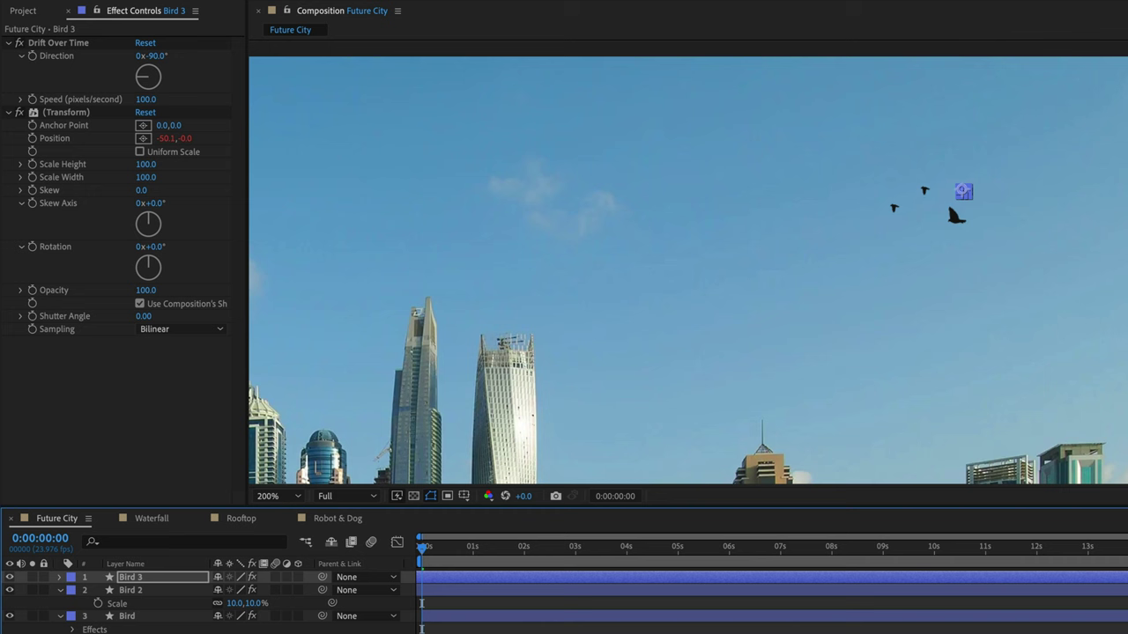
key("s")
left_click(255, 590)
type("7")
key("Return")
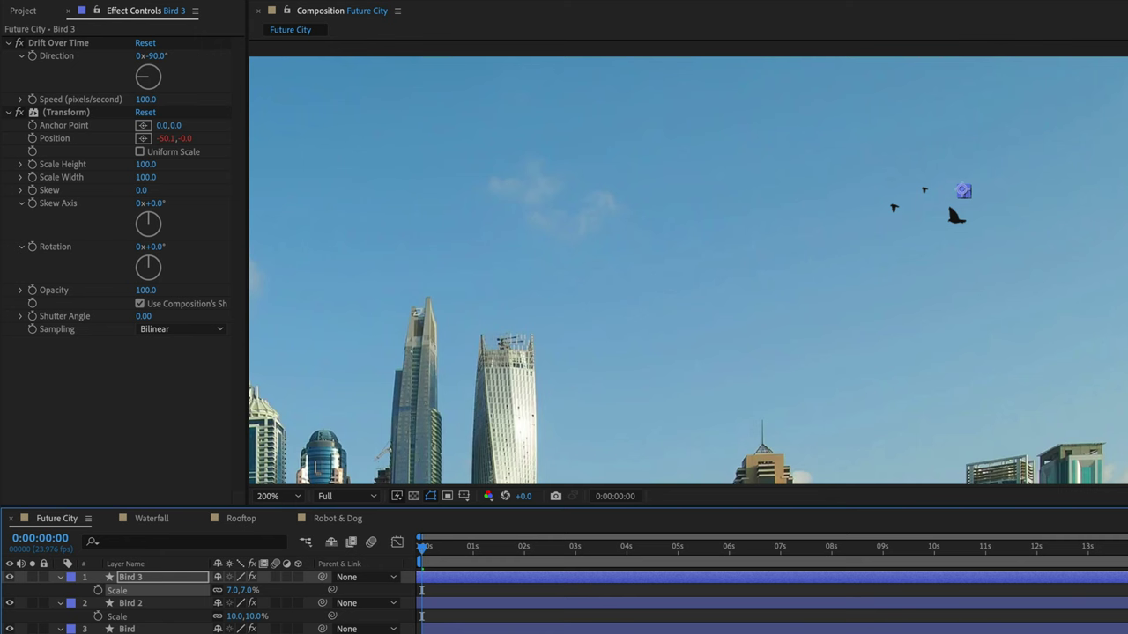
left_click(624, 579)
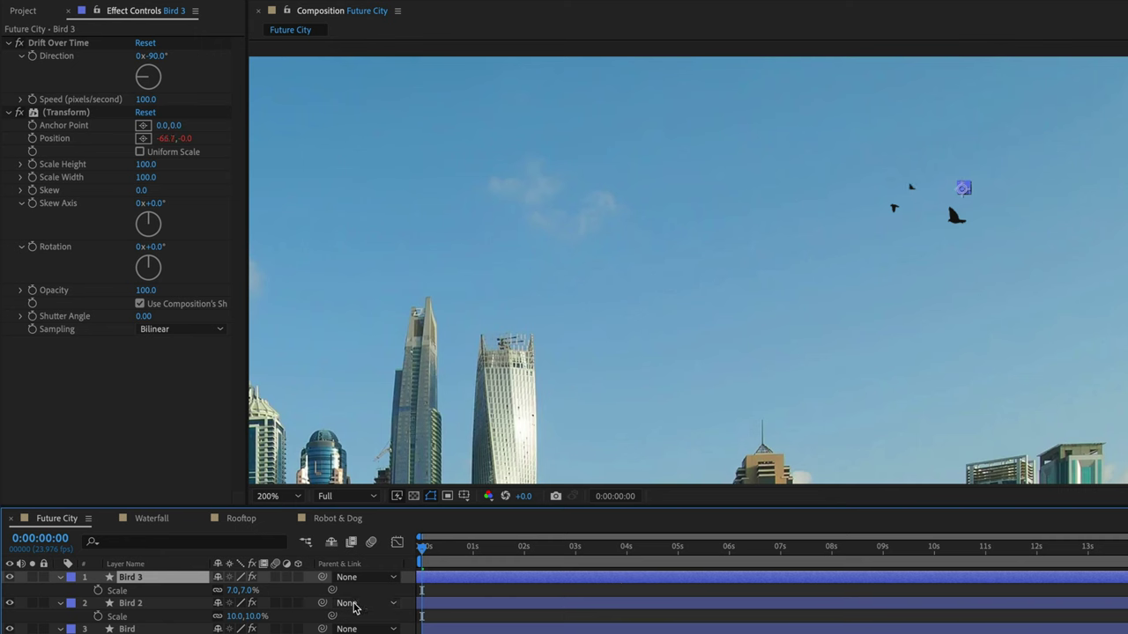
Add a fourth bird by duplicating Bird 3, placing the copy ahead of it and shifting its timing slightly earlier
key("ctrl+d")
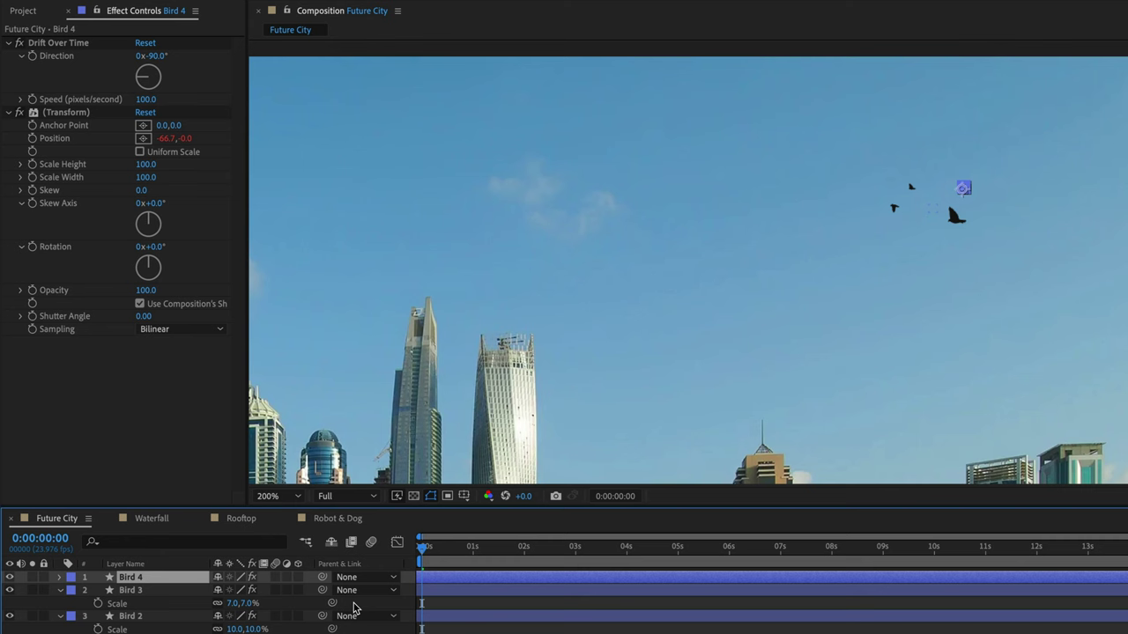
key("Return")
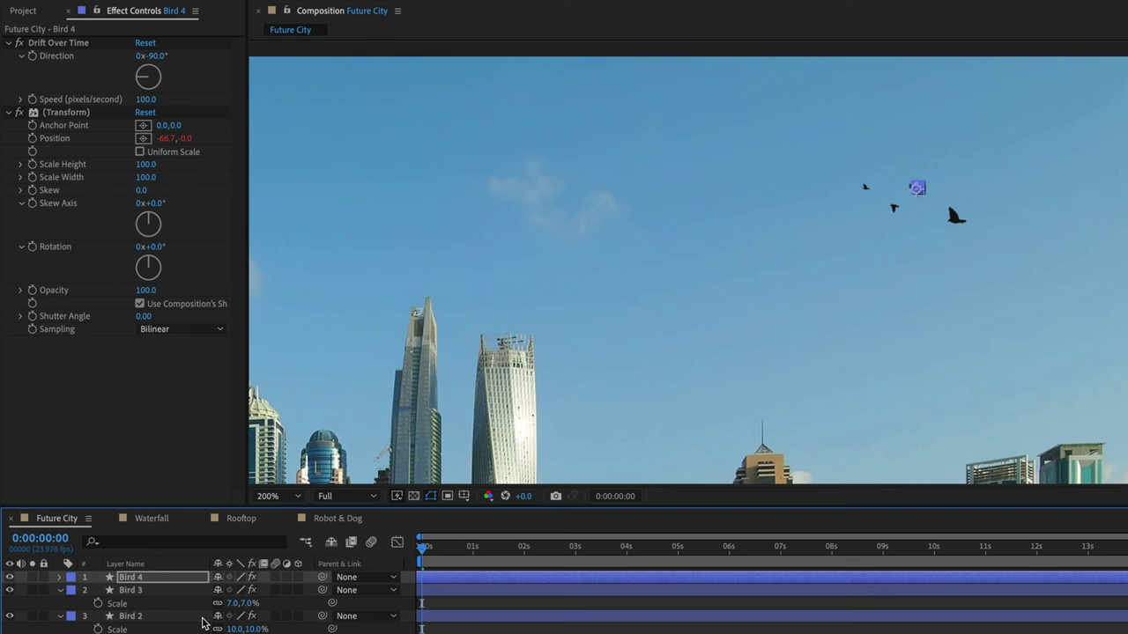
left_click(491, 579)
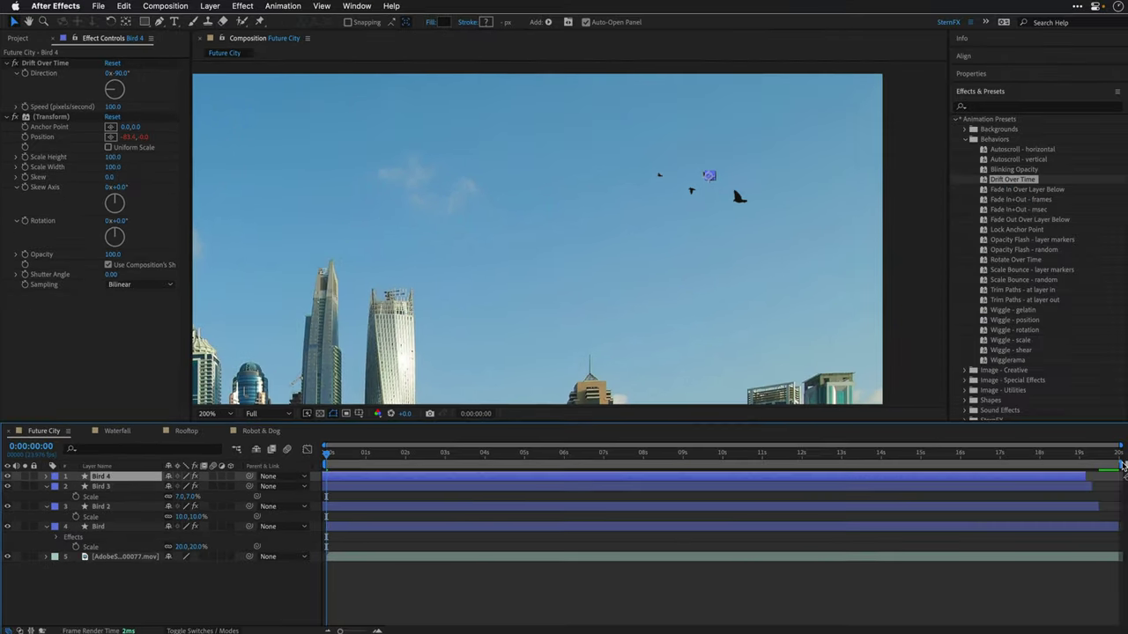
Extend the ends of the Bird 2, Bird 3 and Bird 4 layers to the composition's end and return to the first frame
left_click(1116, 453)
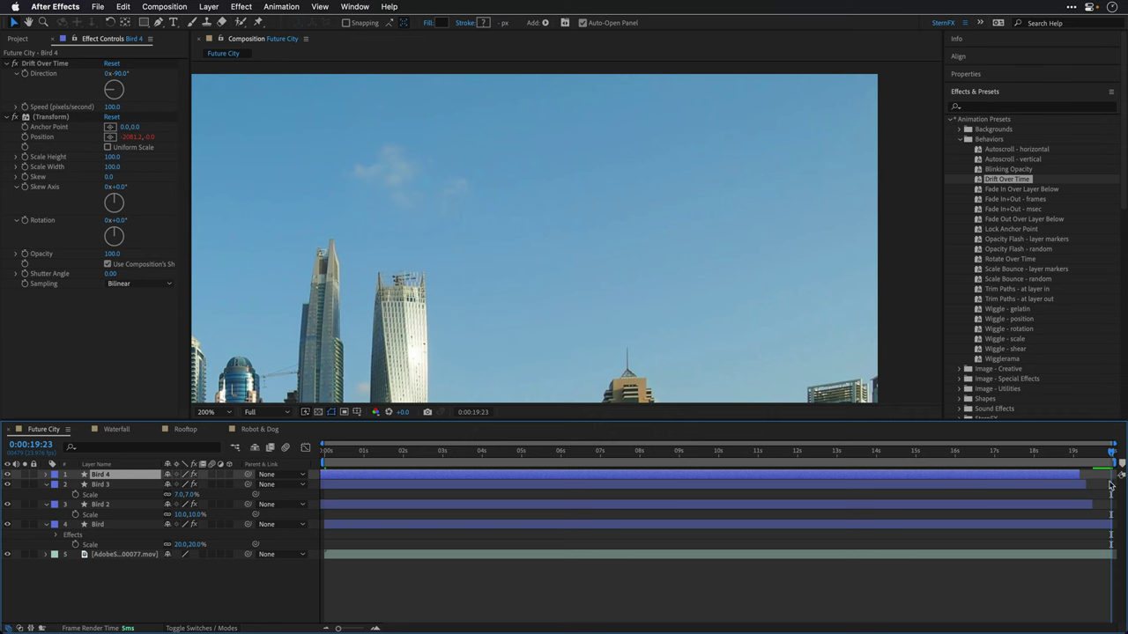
left_click(1057, 504, "shift")
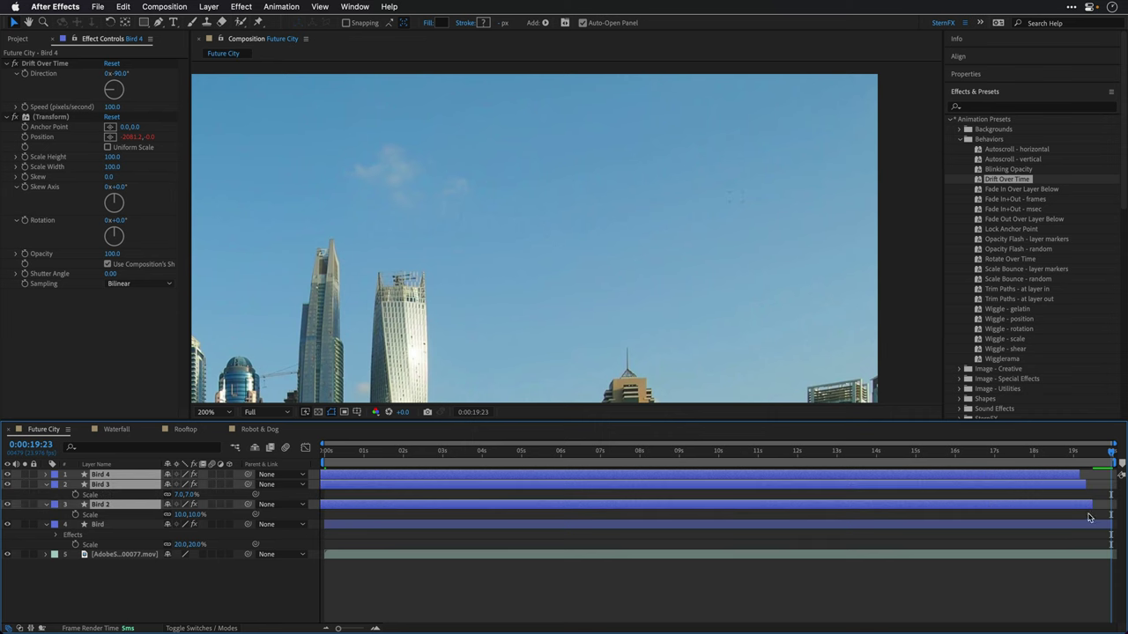
left_click_drag(1092, 507, 1115, 506)
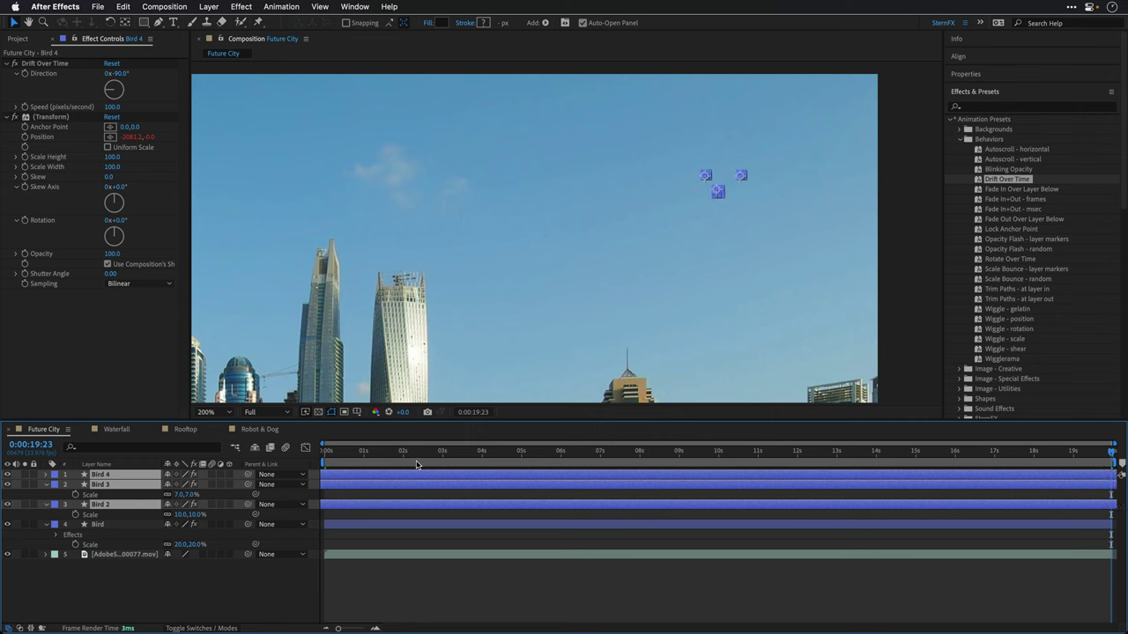
left_click_drag(365, 458, 300, 455)
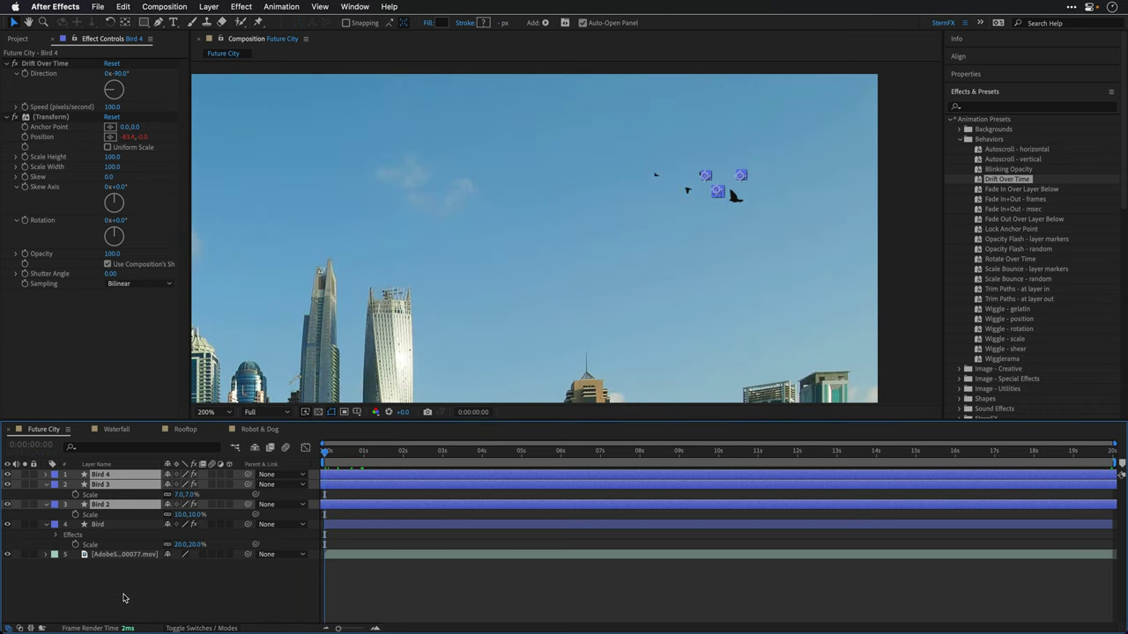
Preview the flock, delete all four bird layers from Future City, and collapse the Effects & Presets list
key("space")
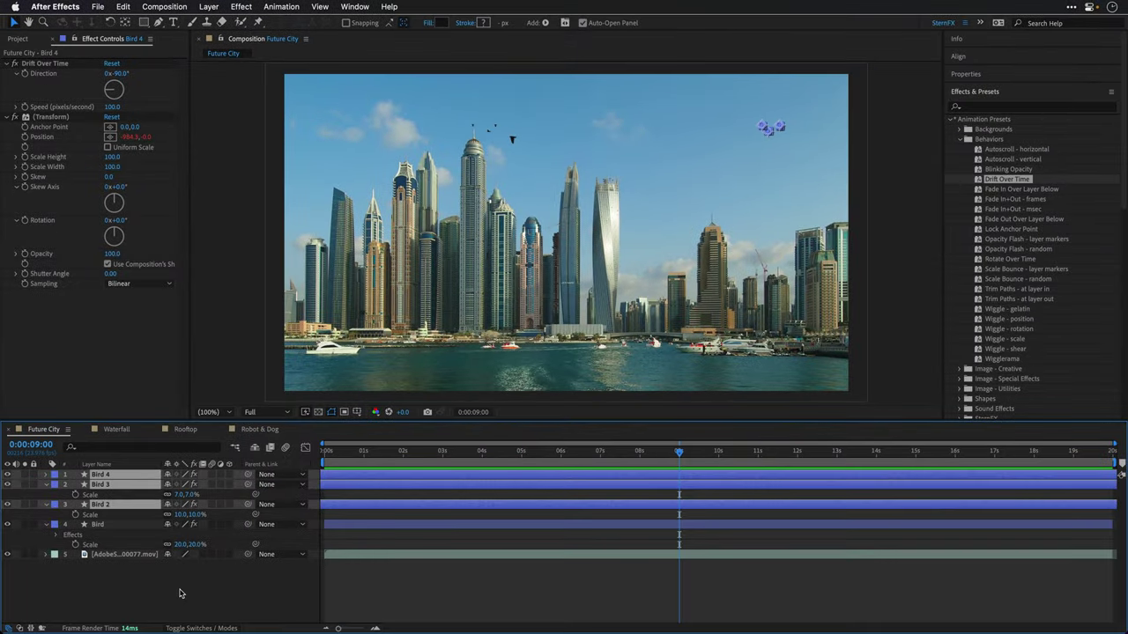
left_click(104, 526, "shift")
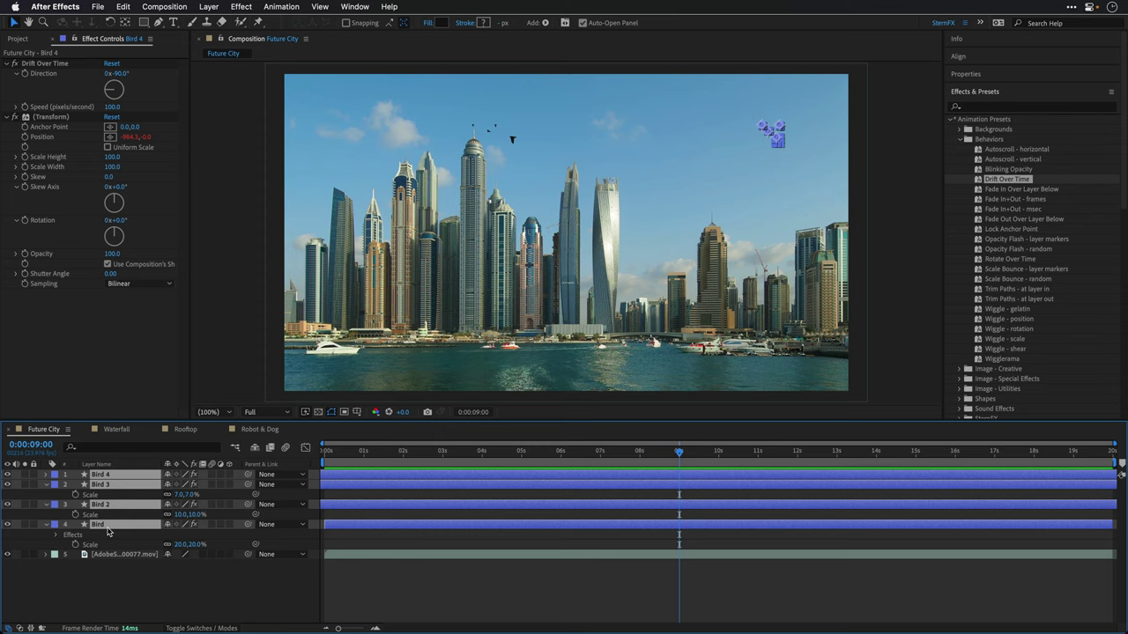
key("Delete")
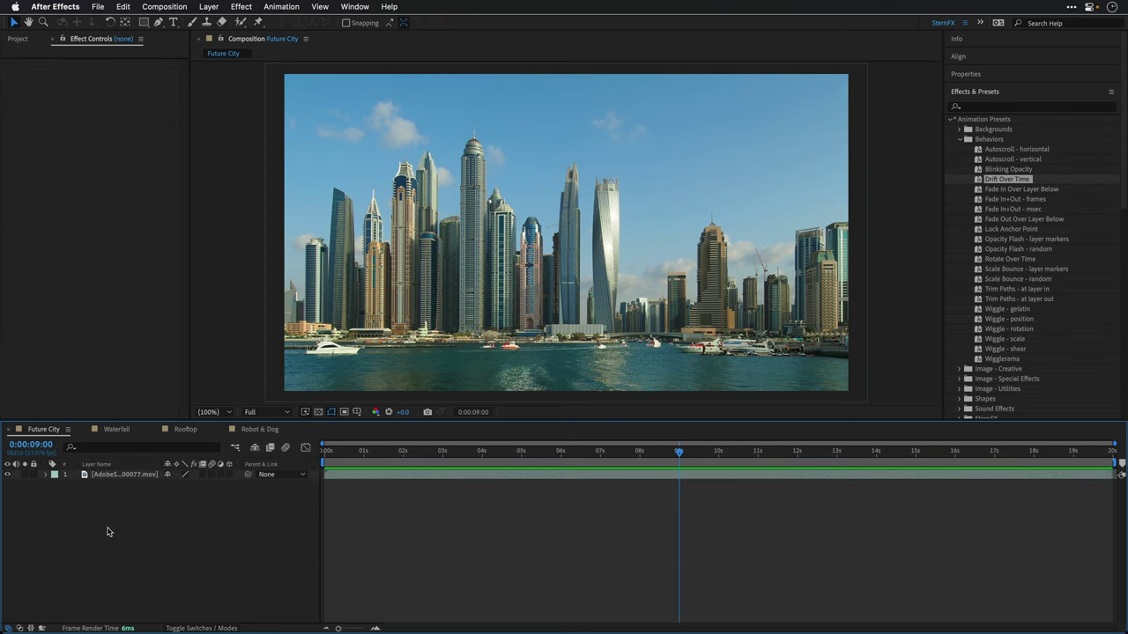
left_click(952, 119)
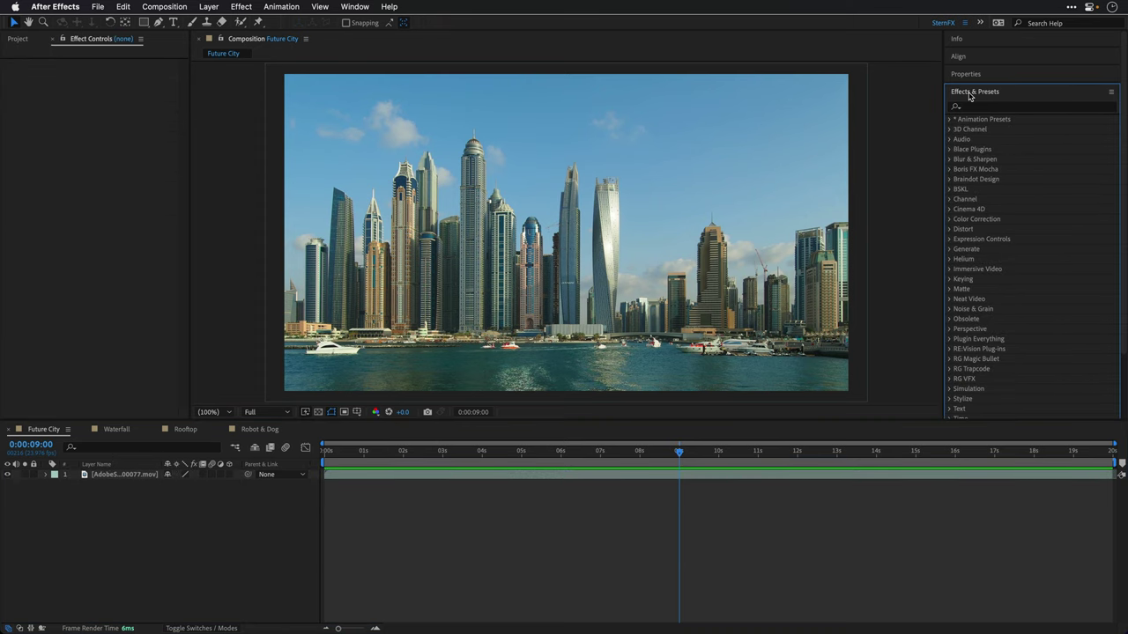
left_click(969, 92)
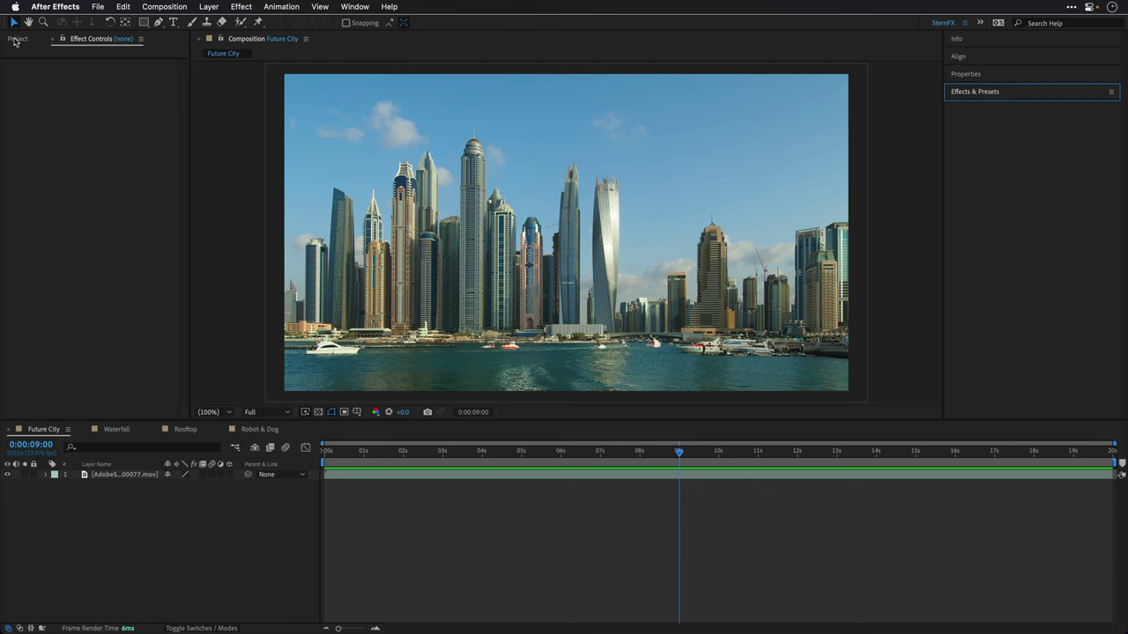
Import the SternFX Birds.aet template from the Birds-Template folder on the Desktop into the project
left_click(16, 40)
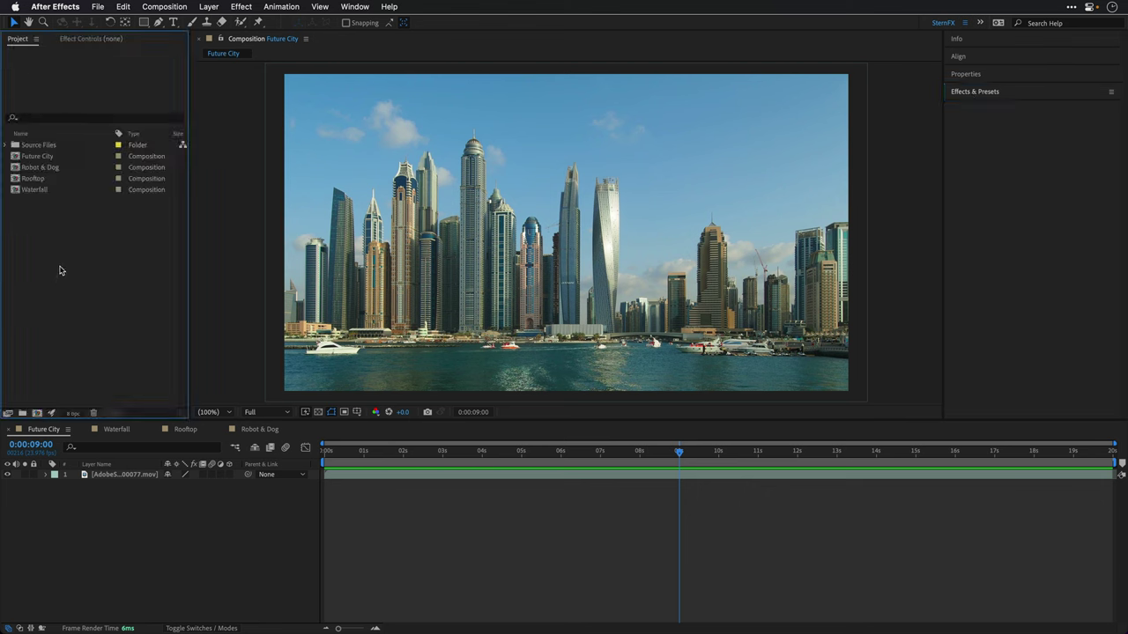
double_click(36, 229)
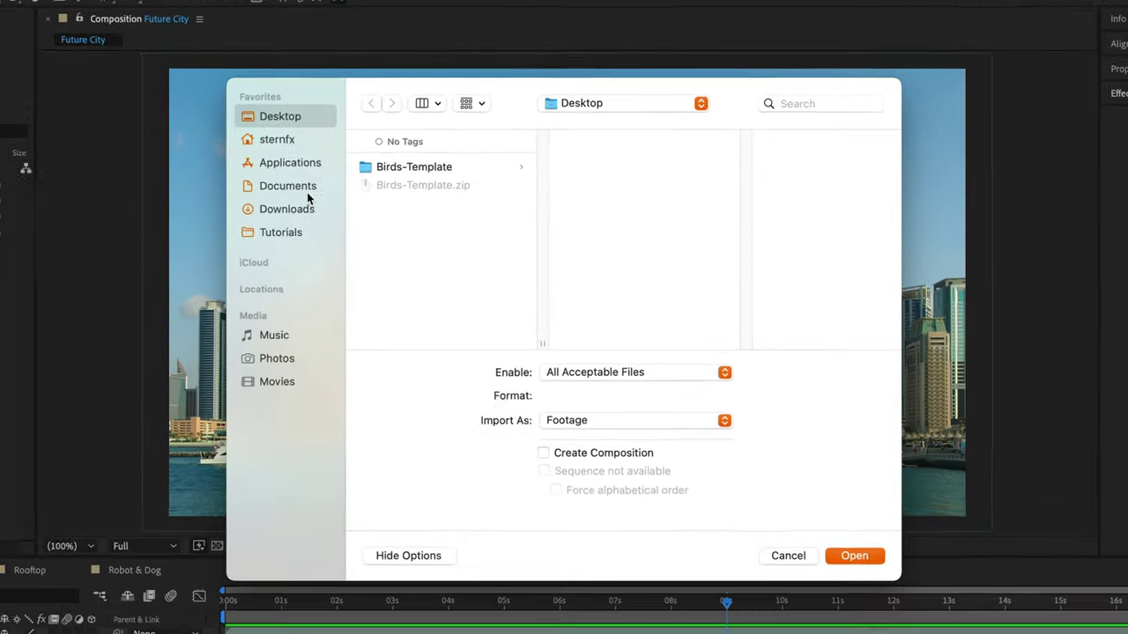
left_click(417, 176)
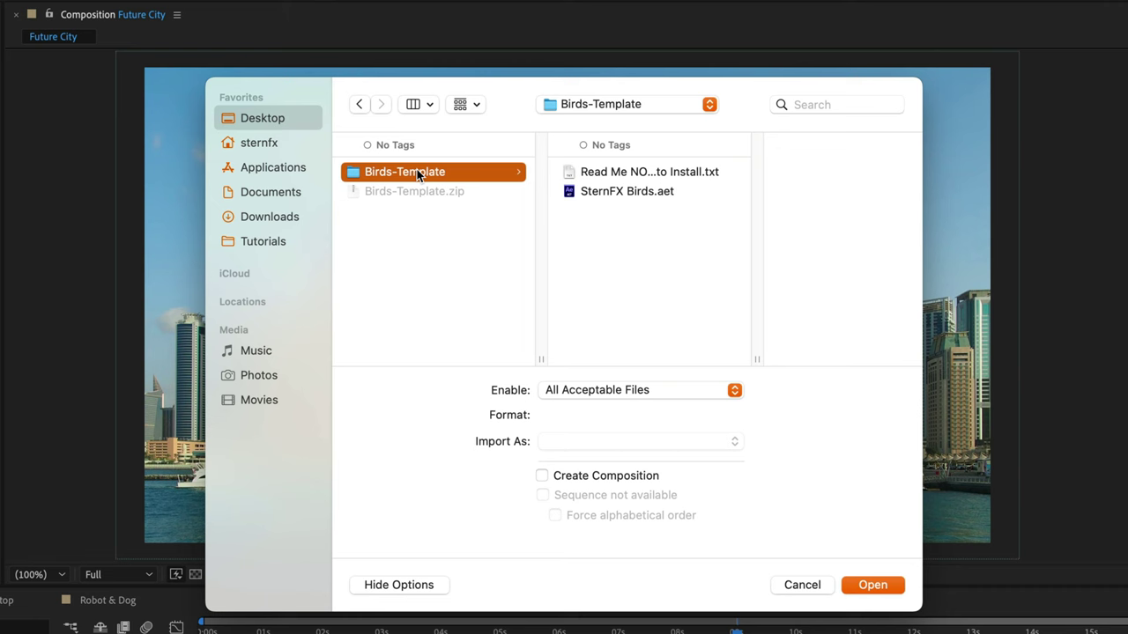
left_click(625, 196)
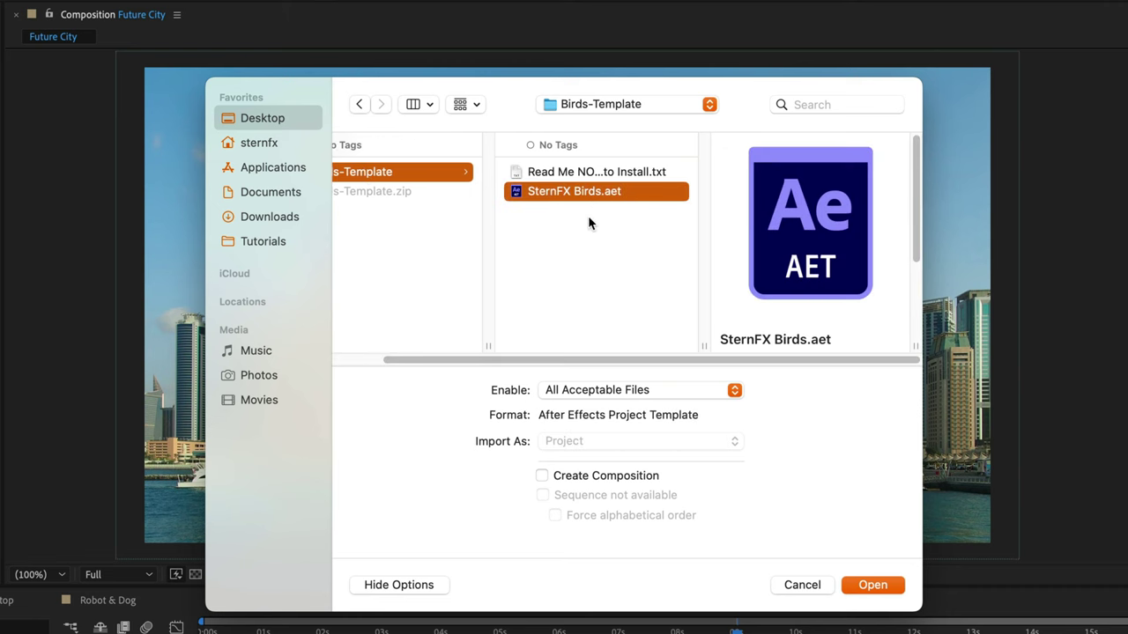
left_click(875, 587)
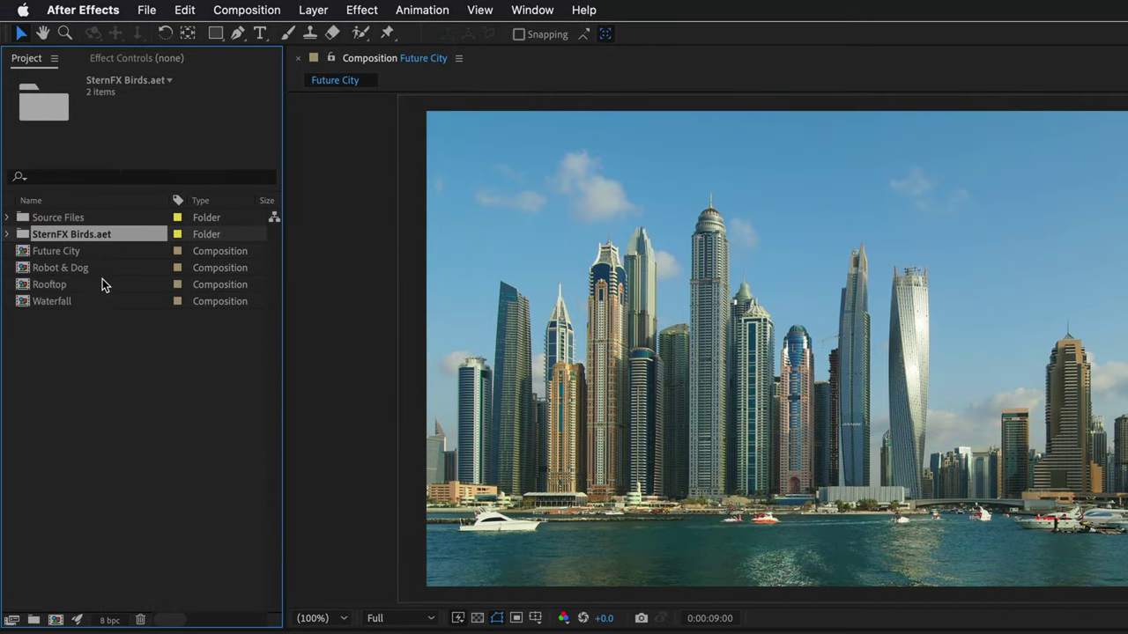
Rename the imported template folder to SternFX Birds and expand it to show its compositions
key("Return")
left_click(118, 236)
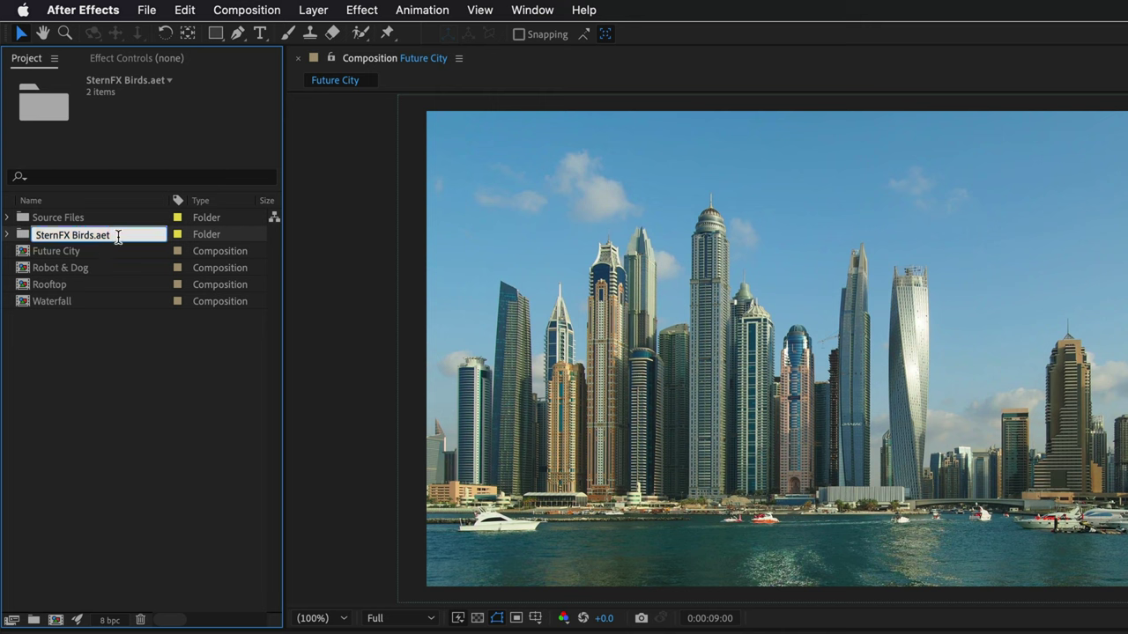
key("Return")
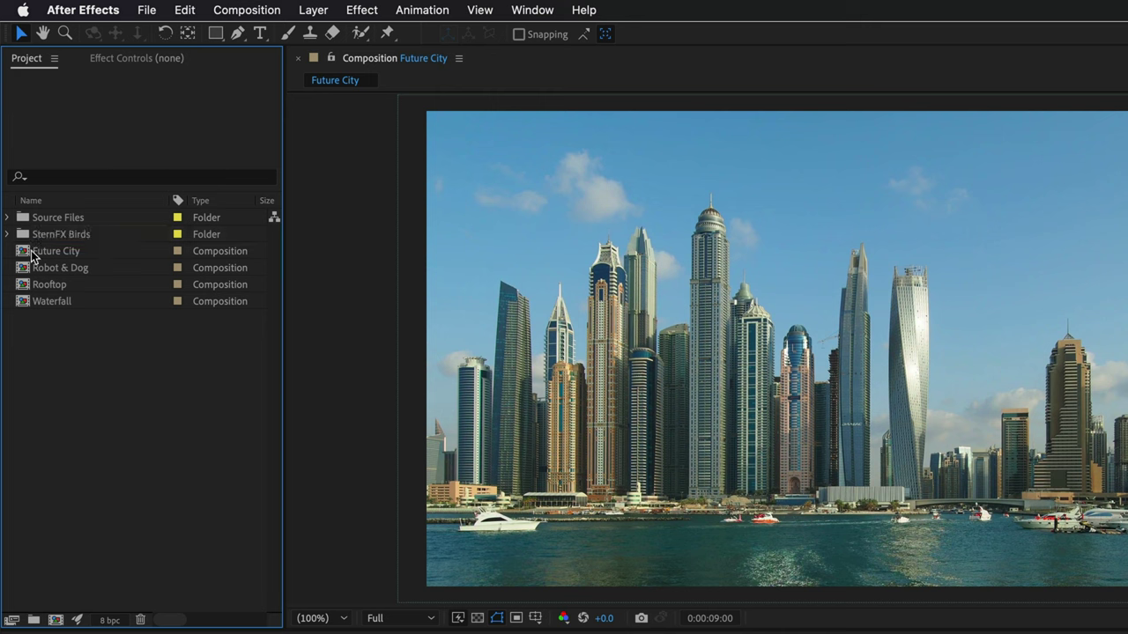
left_click(8, 235)
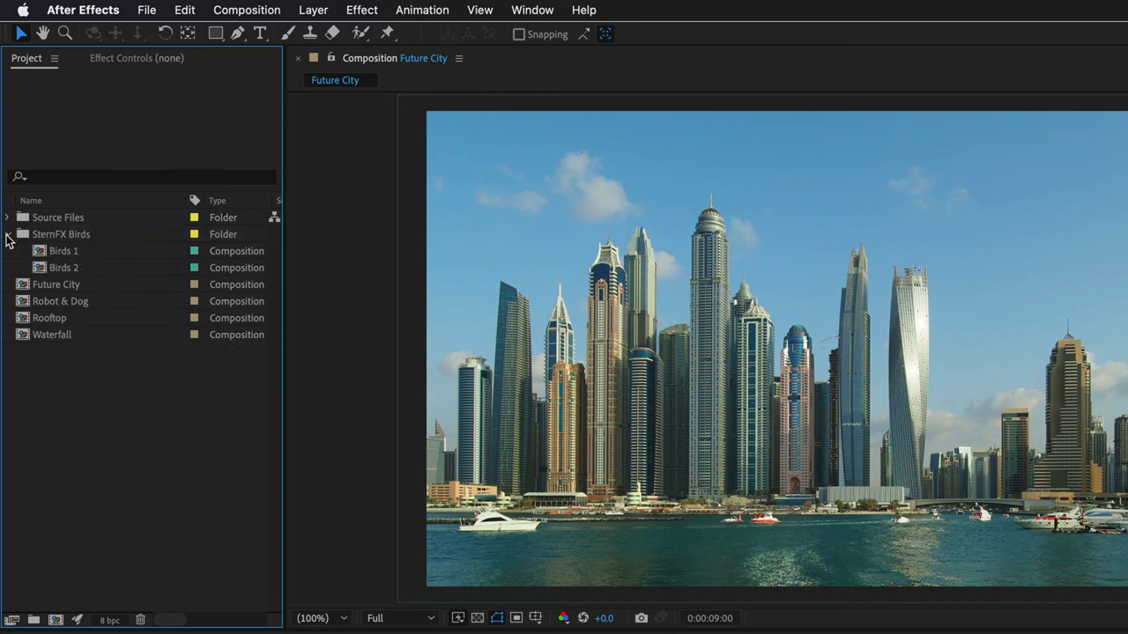
Open the Birds 1 and Birds 2 compositions and preview how each flock flies
left_click(53, 252)
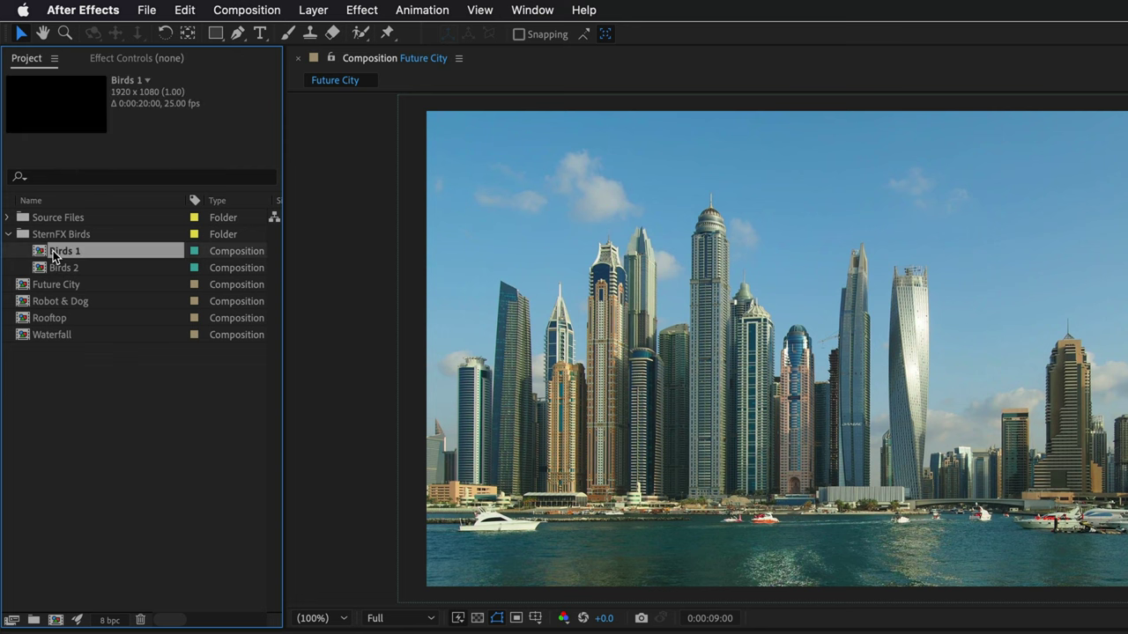
double_click(55, 254)
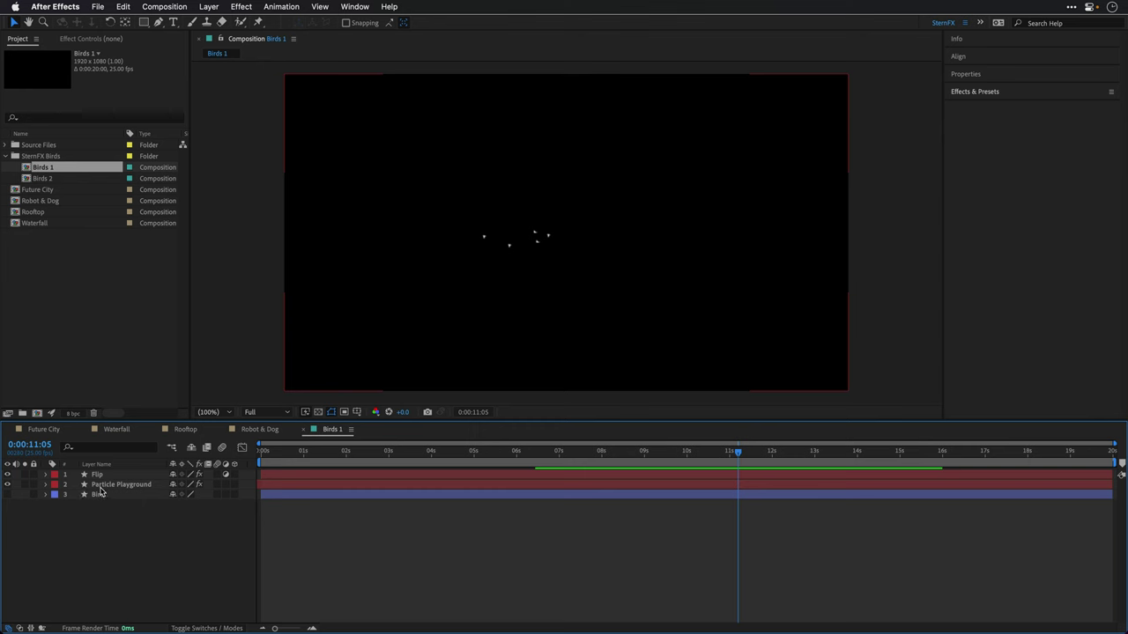
double_click(42, 180)
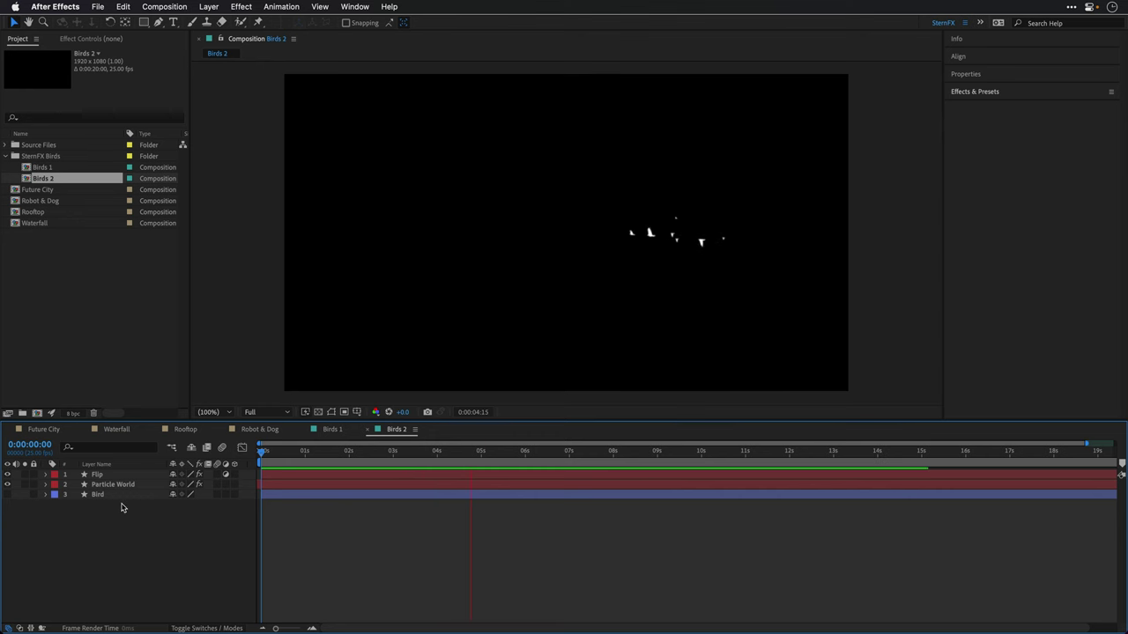
left_click(331, 430)
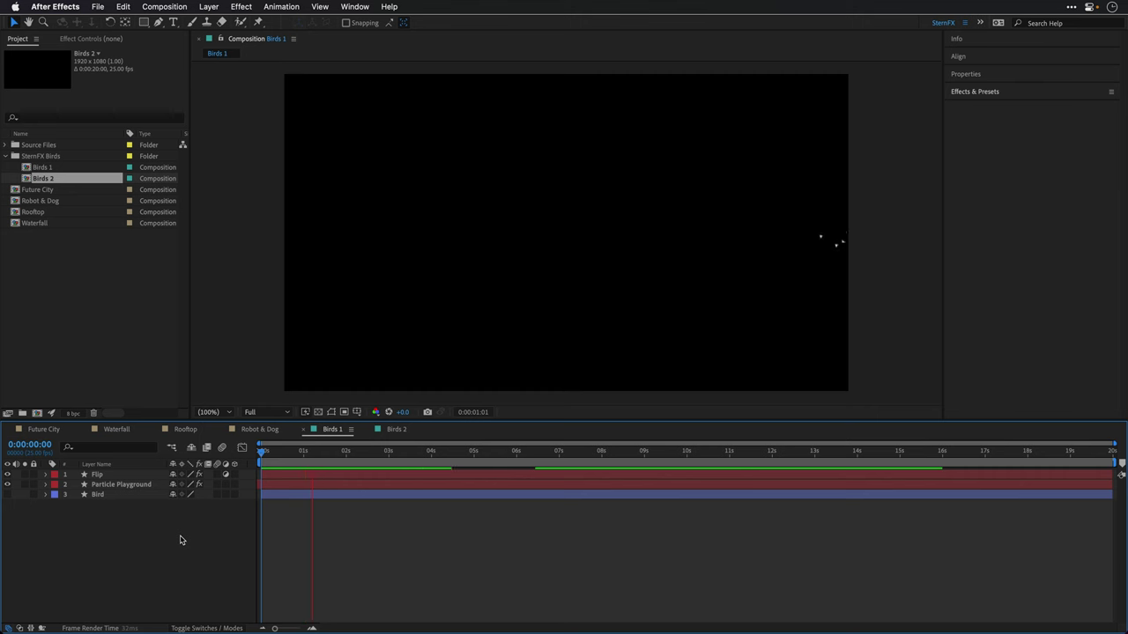
key("space")
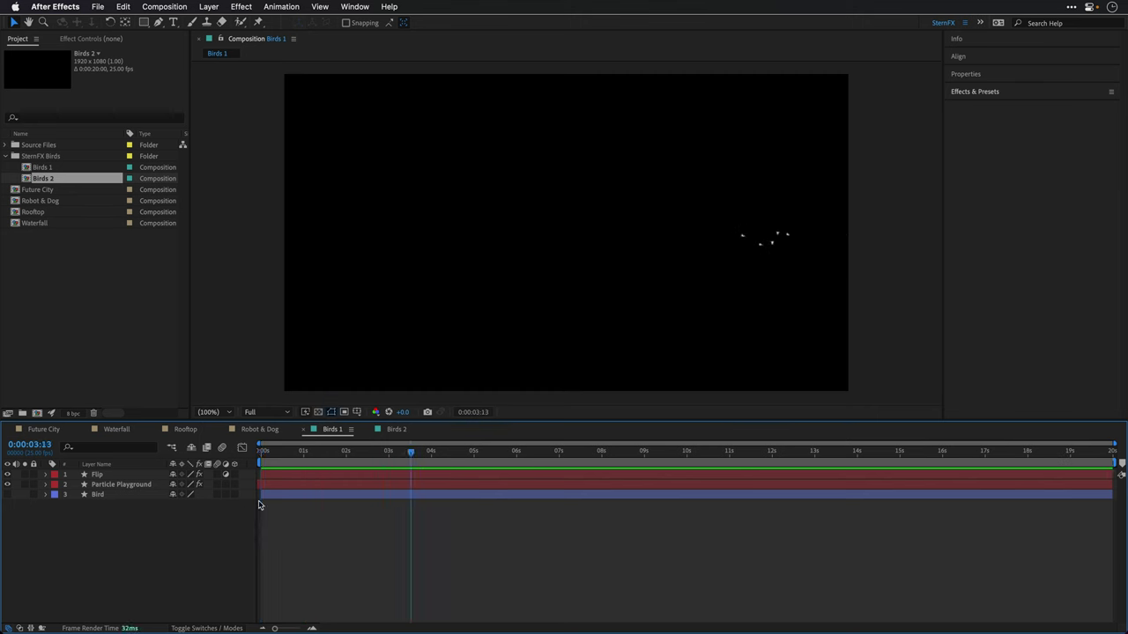
Close the Birds 1 and Birds 2 compositions and return to the Future City timeline
left_click(303, 430)
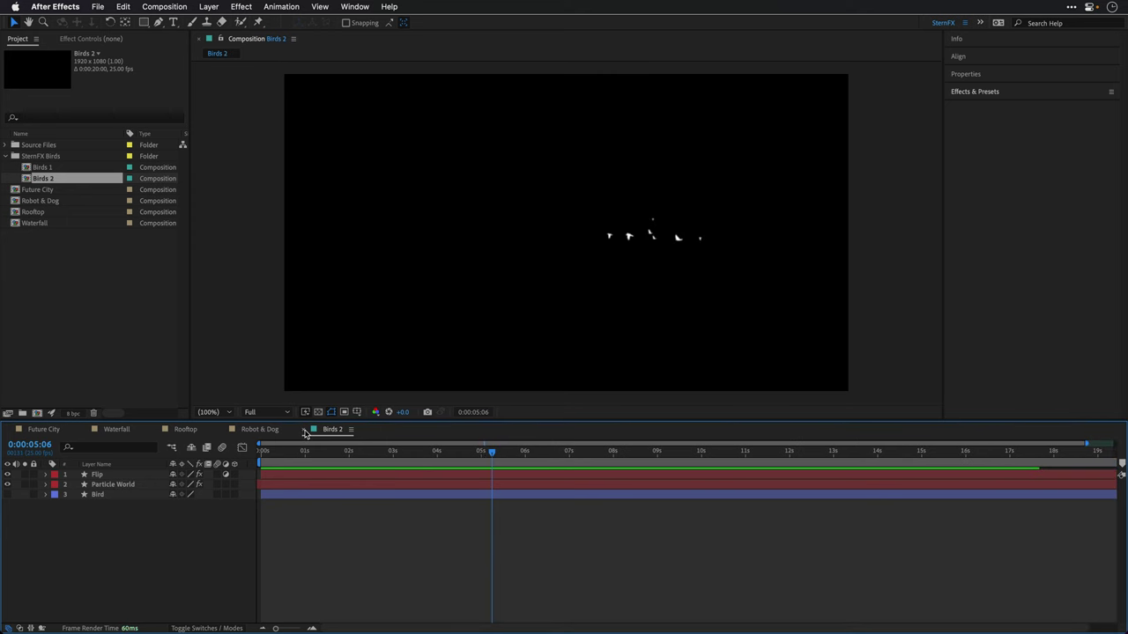
left_click(304, 430)
left_click(43, 429)
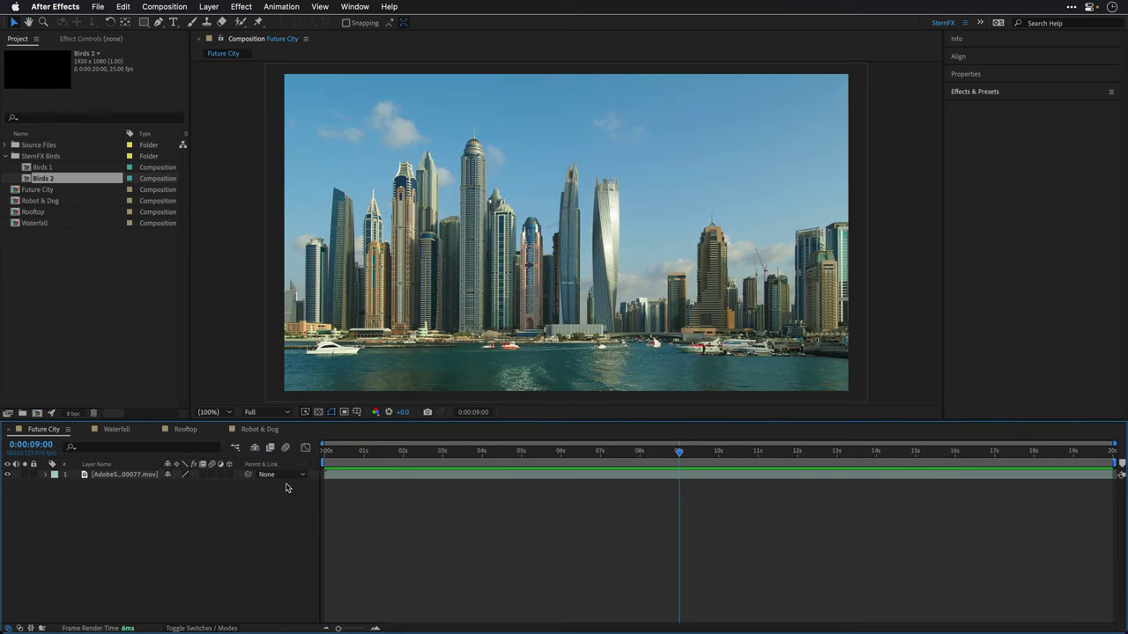
Place the Birds 1 composition above the city footage starting at the first frame, and preview the result
left_click(326, 453)
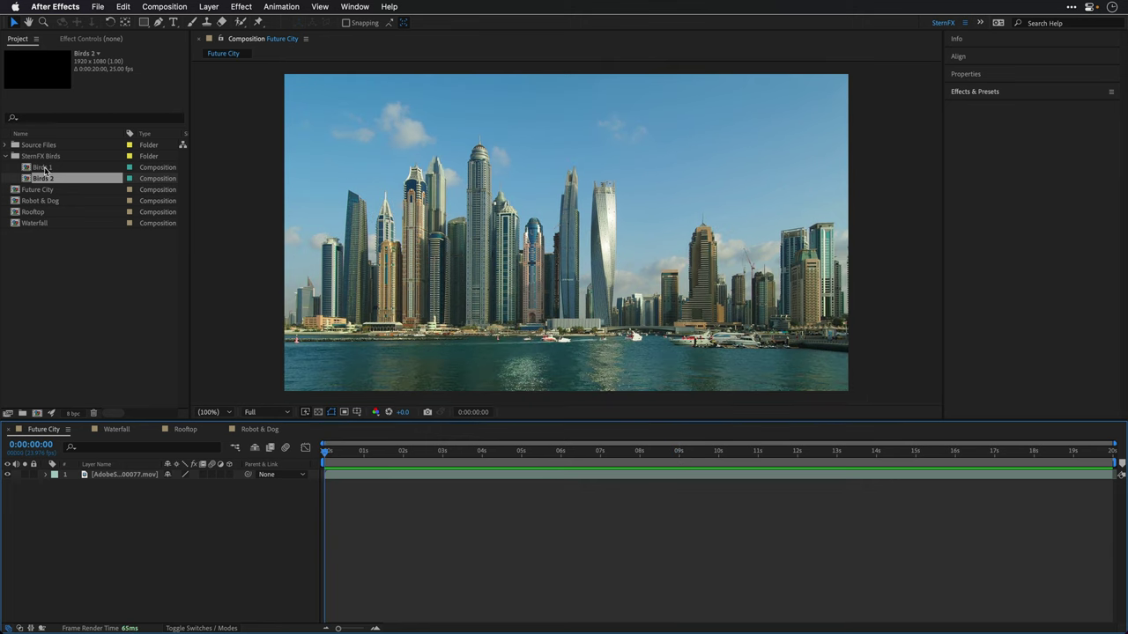
left_click_drag(44, 169, 94, 474)
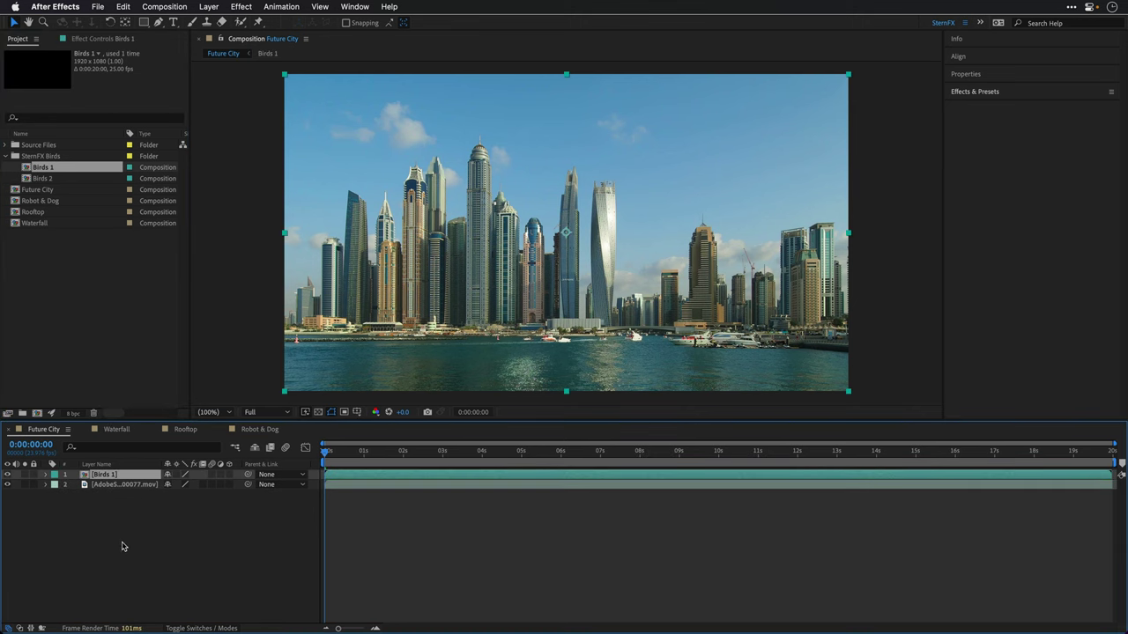
key("space")
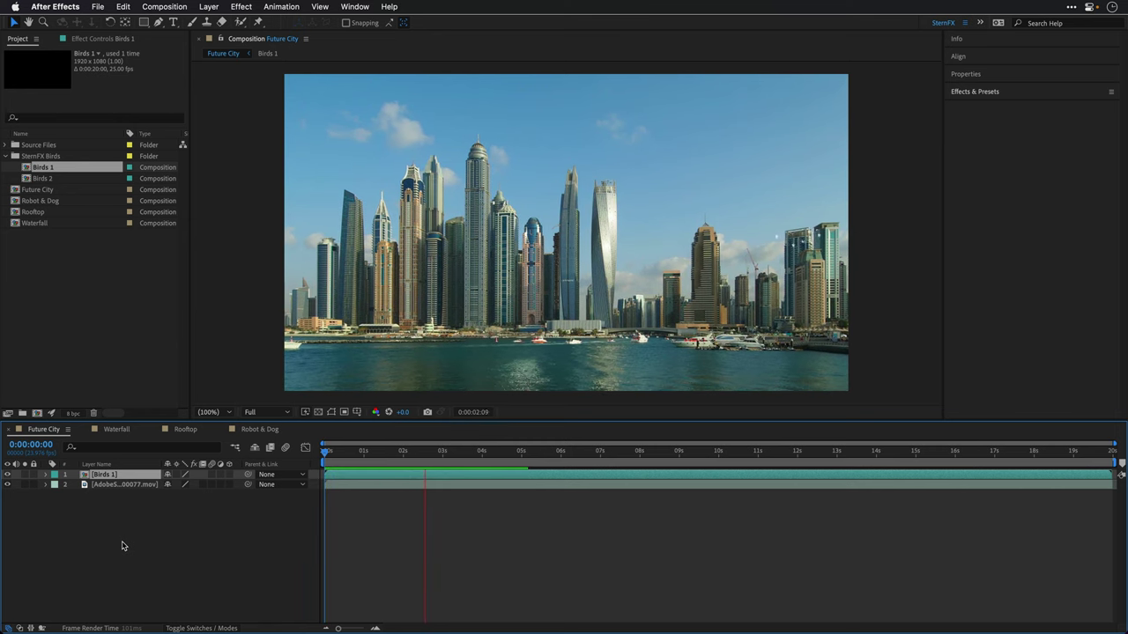
key("space")
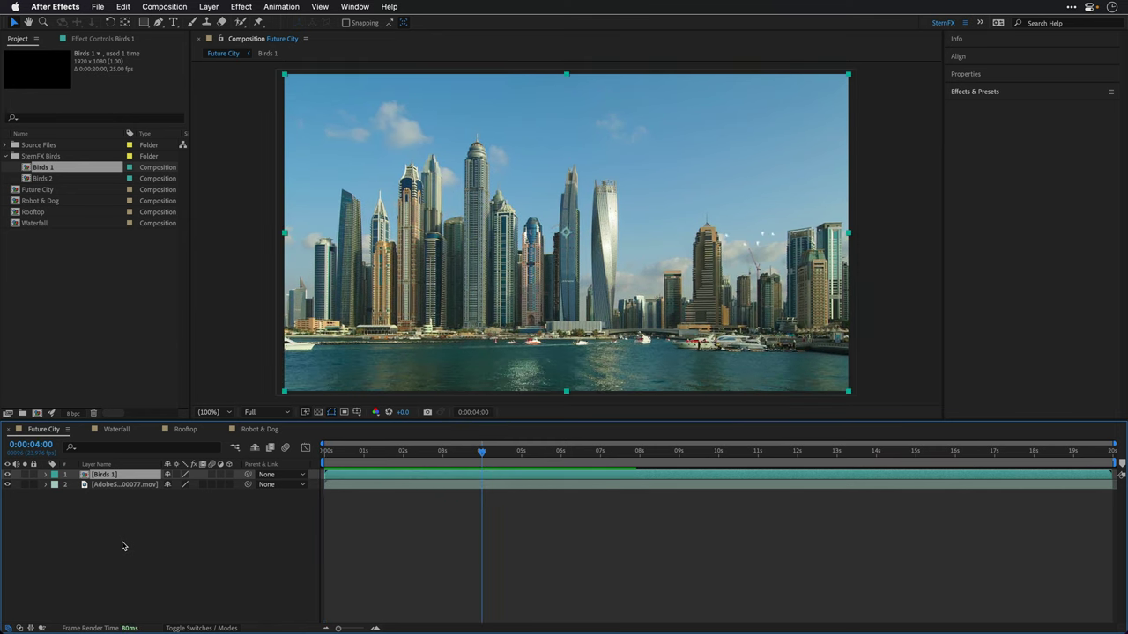
Show the Essential Properties of the Birds 1 layer in both the Properties panel and the timeline
left_click(965, 74)
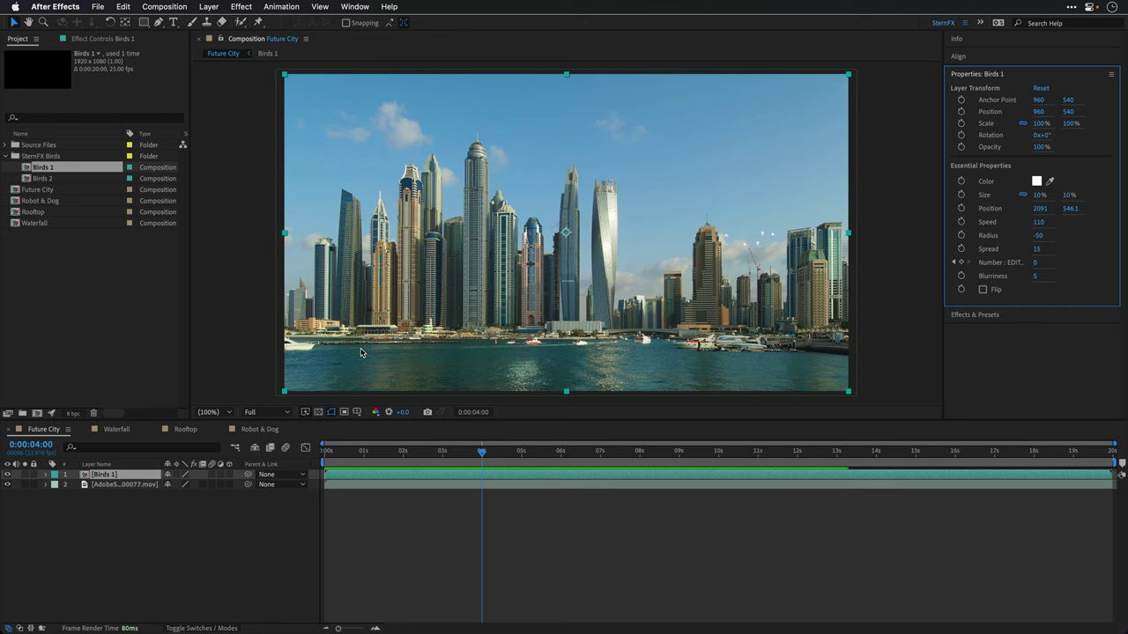
left_click(46, 479)
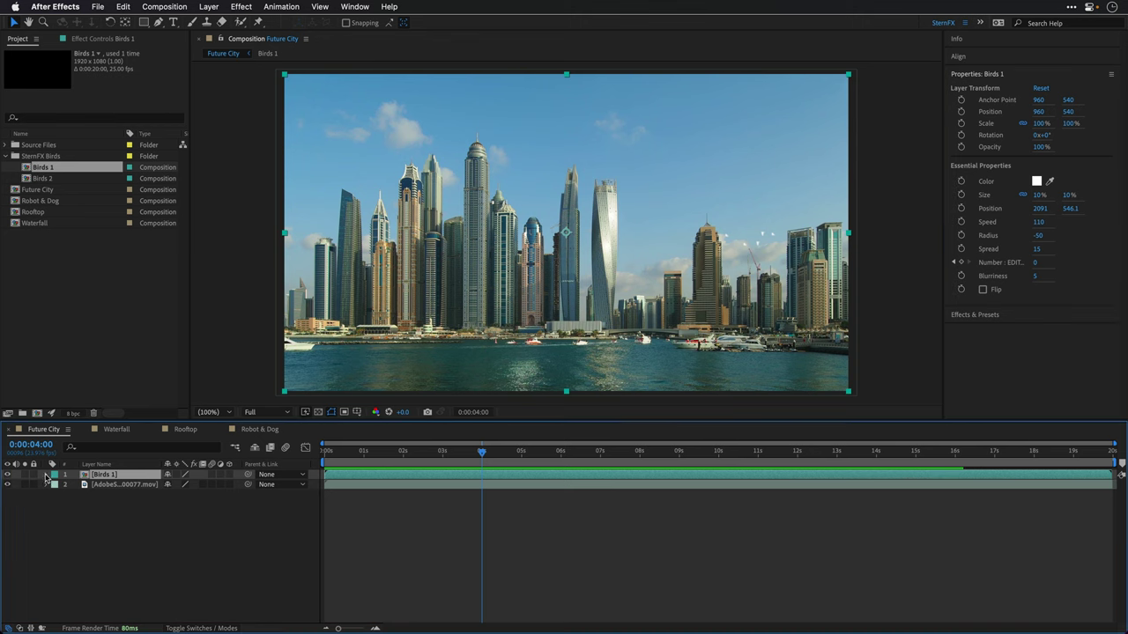
left_click(46, 476)
left_click(56, 496)
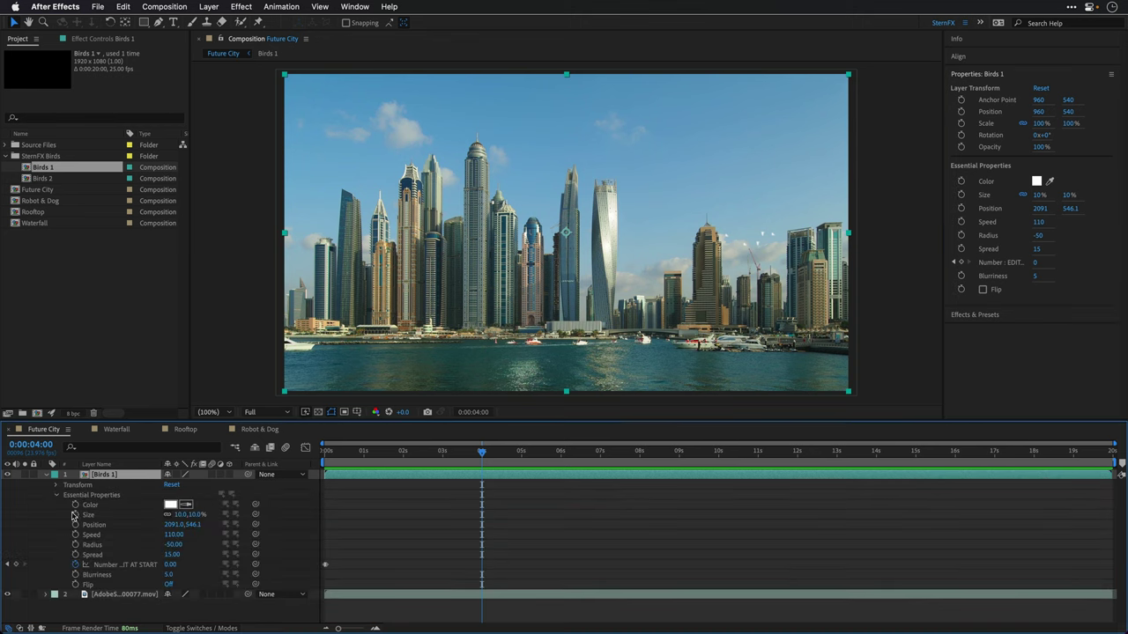
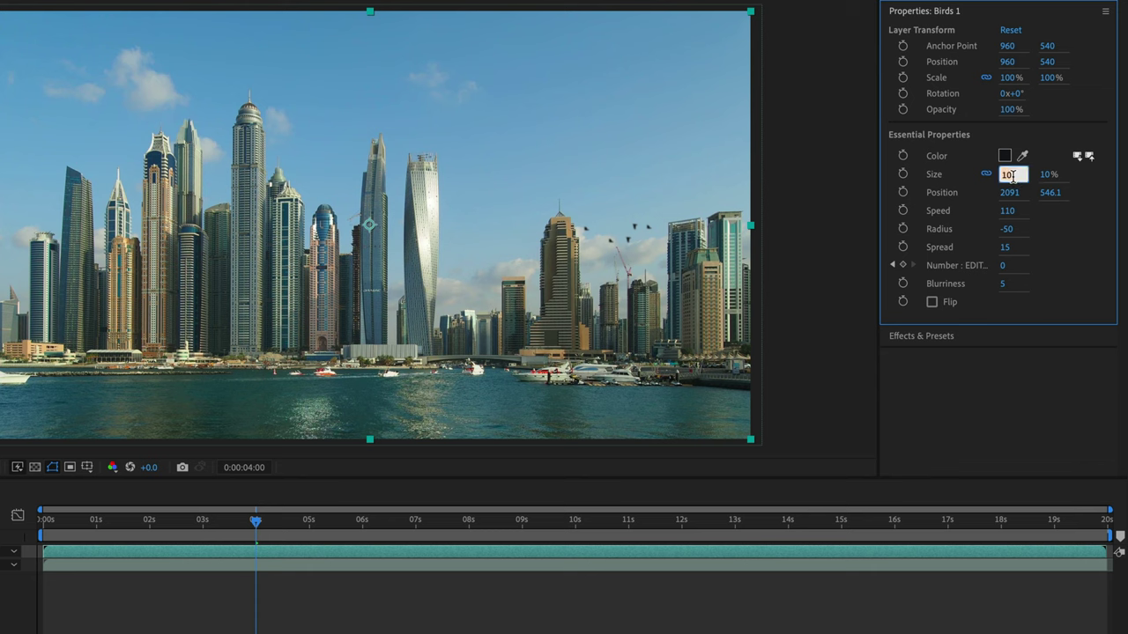
Adjust the Birds 1 flock's Essential Properties: Size 6%, vertical Position 106.1, Speed 128 and Spread 20
key("Return")
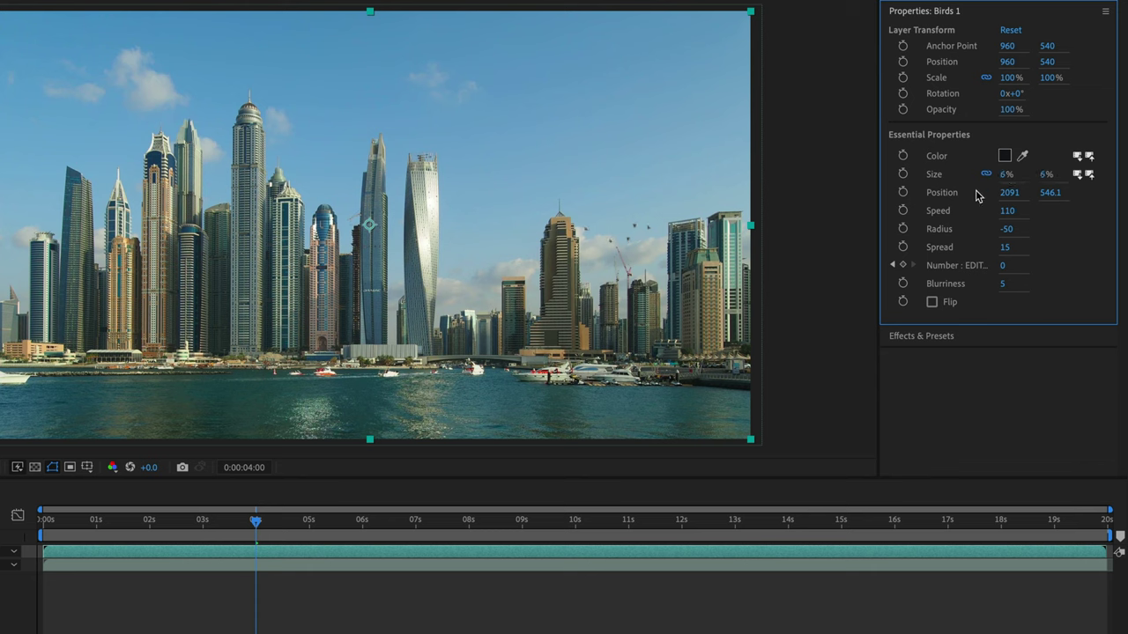
left_click_drag(1048, 196, 724, 182)
left_click_drag(1007, 213, 1012, 213)
mouse_move(1004, 252)
left_mouse_down()
mouse_move(1038, 251)
mouse_move(988, 255)
mouse_move(1011, 253)
left_mouse_up()
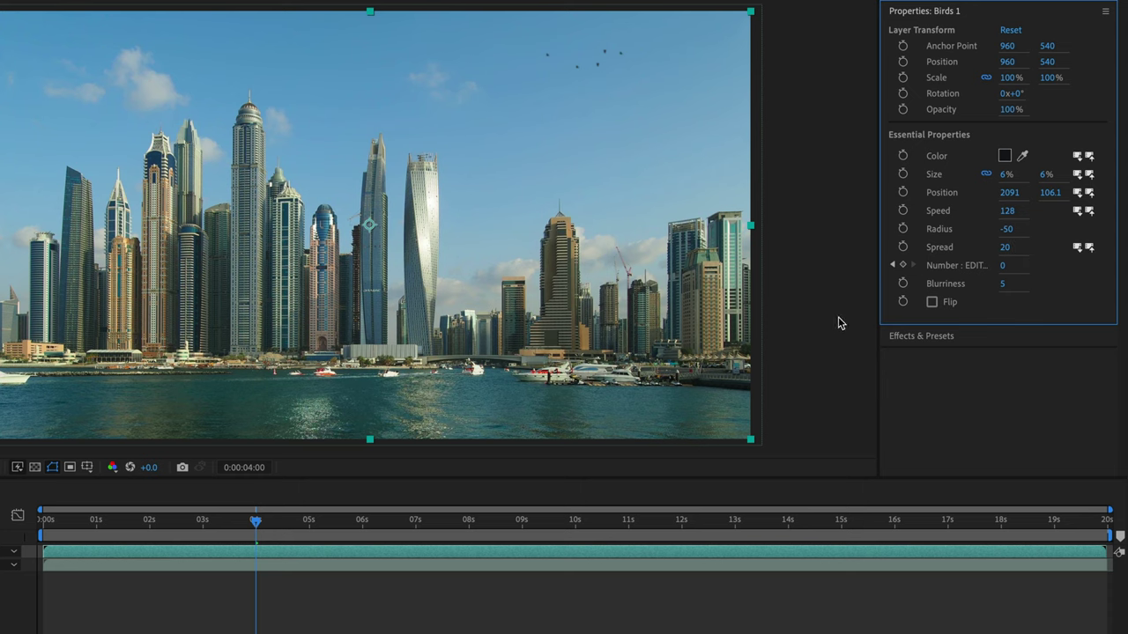
Preview the adjusted flock over the city from the first frame
key("Home")
key("space")
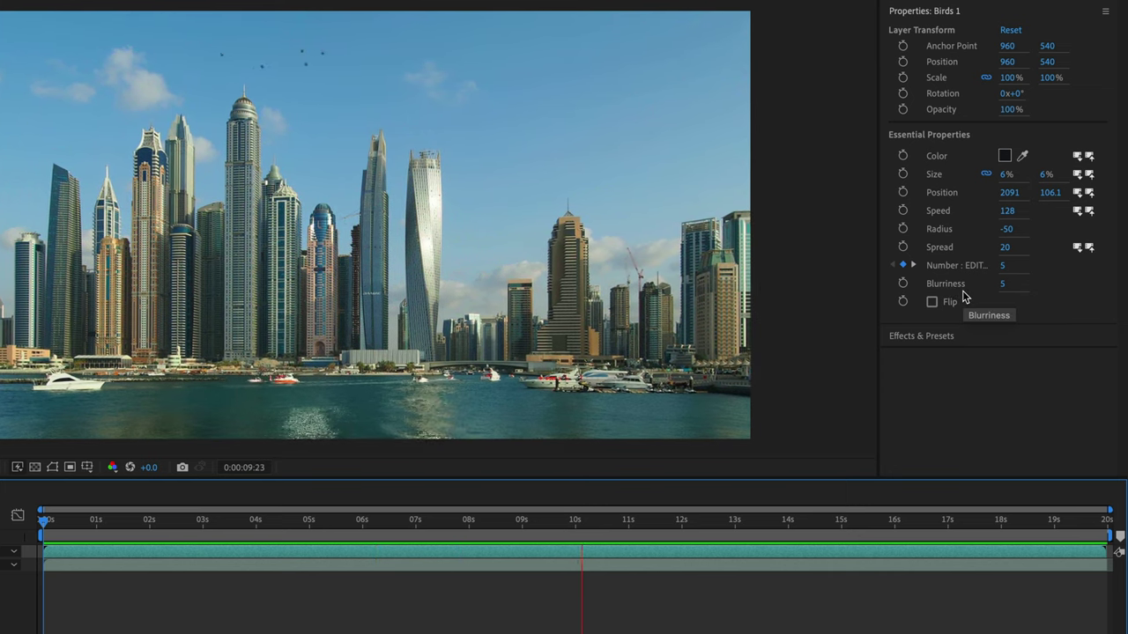
key("space")
Try a Blurriness of 0 on the Birds 1 layer
left_click(1002, 287)
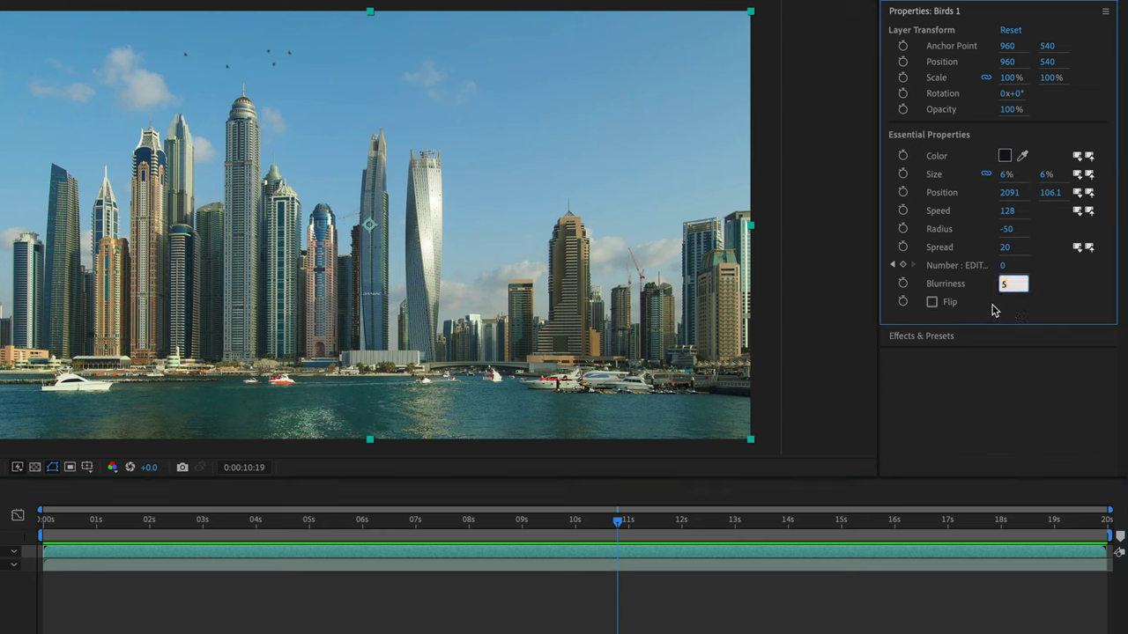
type("0")
key("Return")
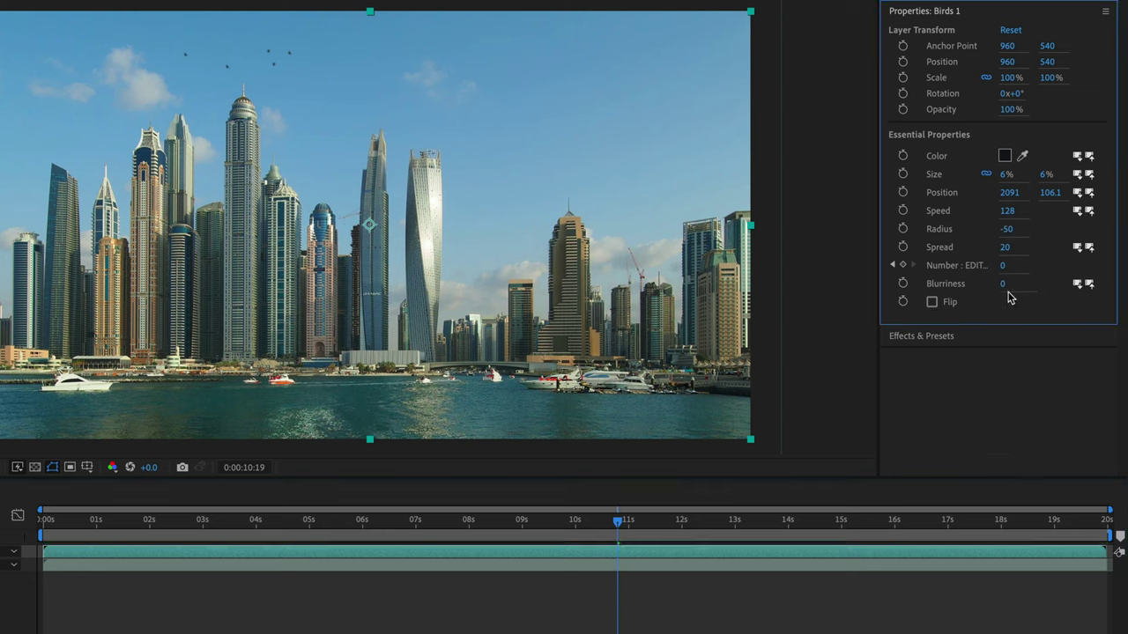
Set the Birds 1 Blurriness to 3, enable Flip to reverse the flight direction, and return to the first frame
left_click(1004, 287)
type("3")
key("Return")
left_click(933, 303)
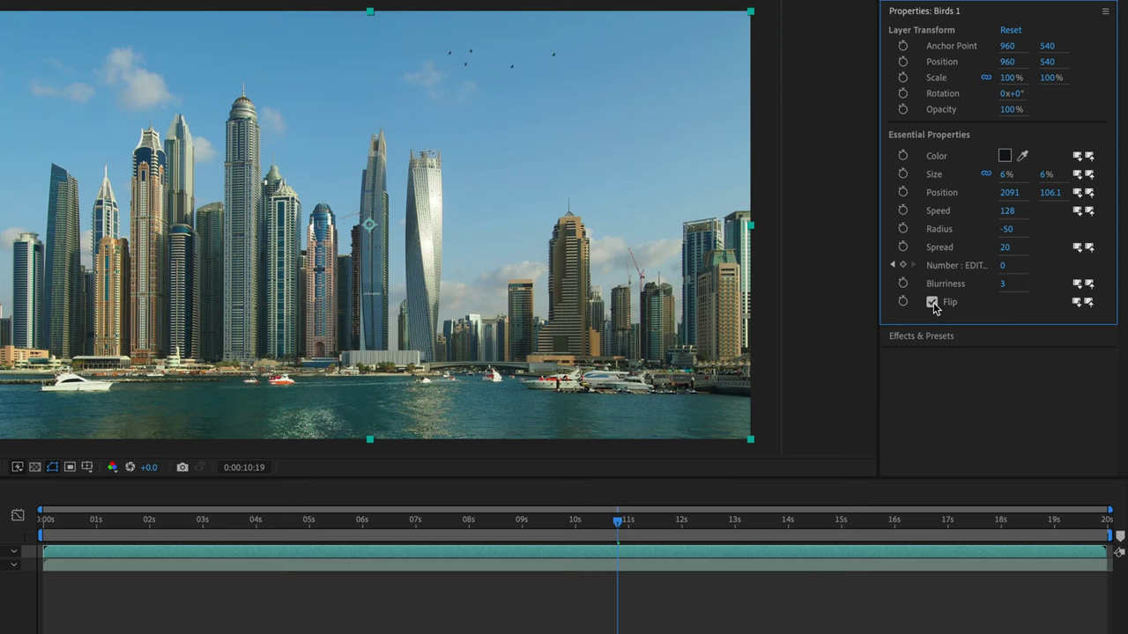
left_click(46, 526)
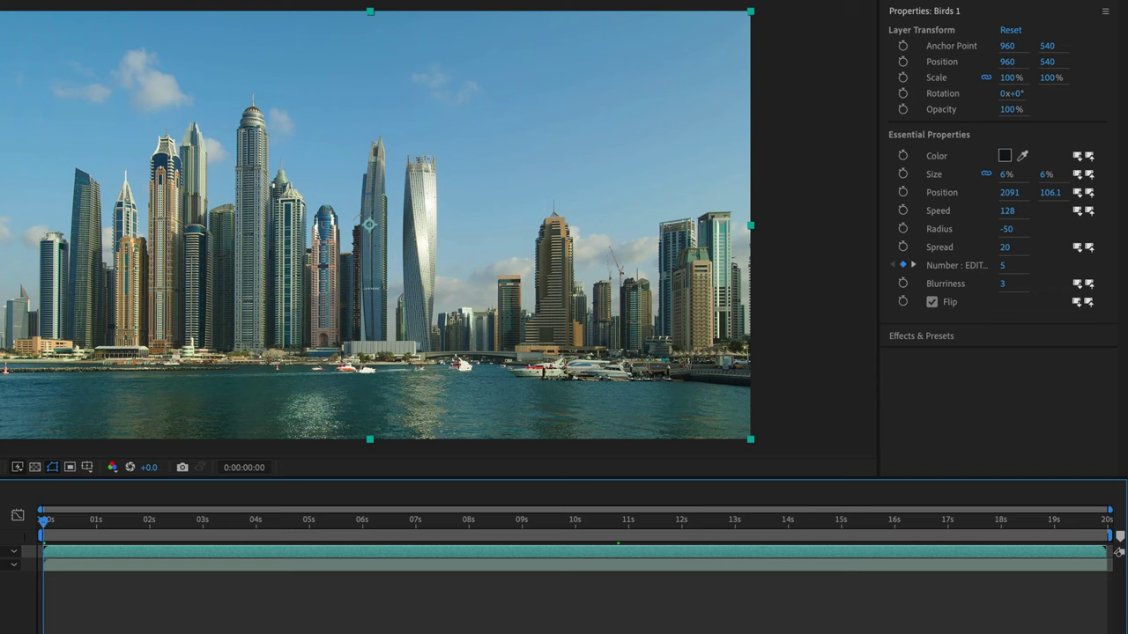
Preview the flipped Birds 1 flock over the Future City skyline from the first frame
key("space")
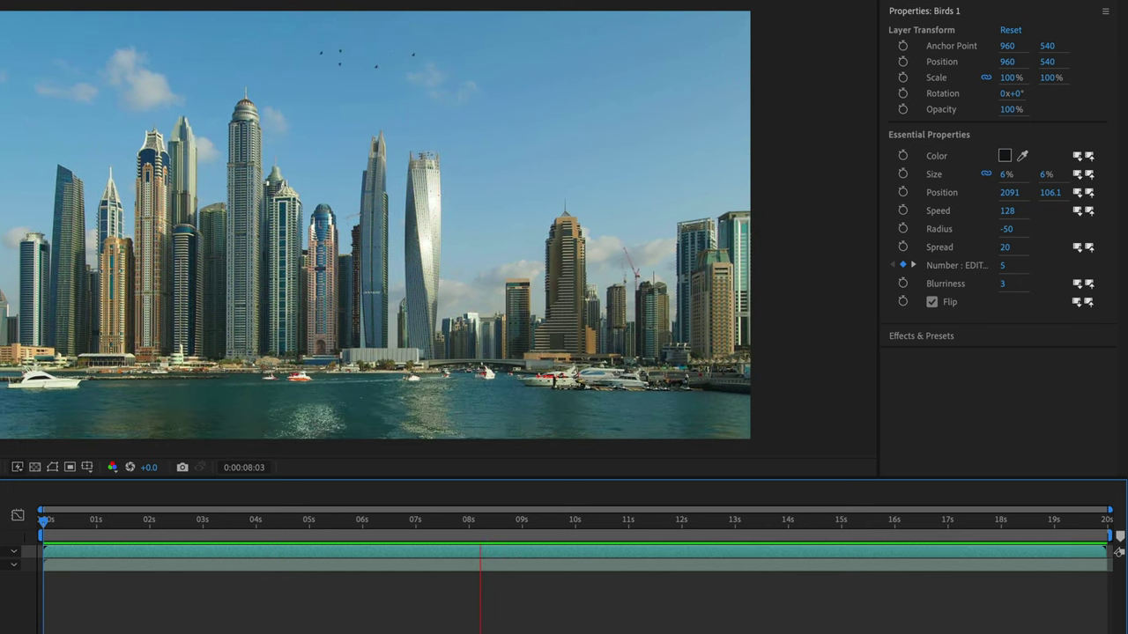
key("space")
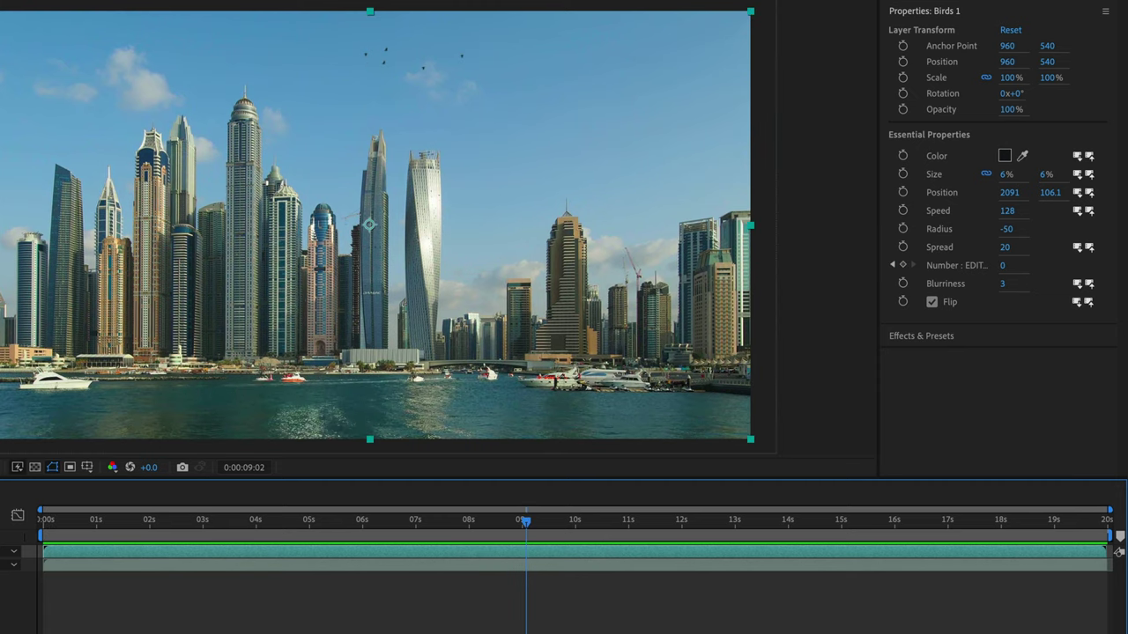
left_click(573, 564)
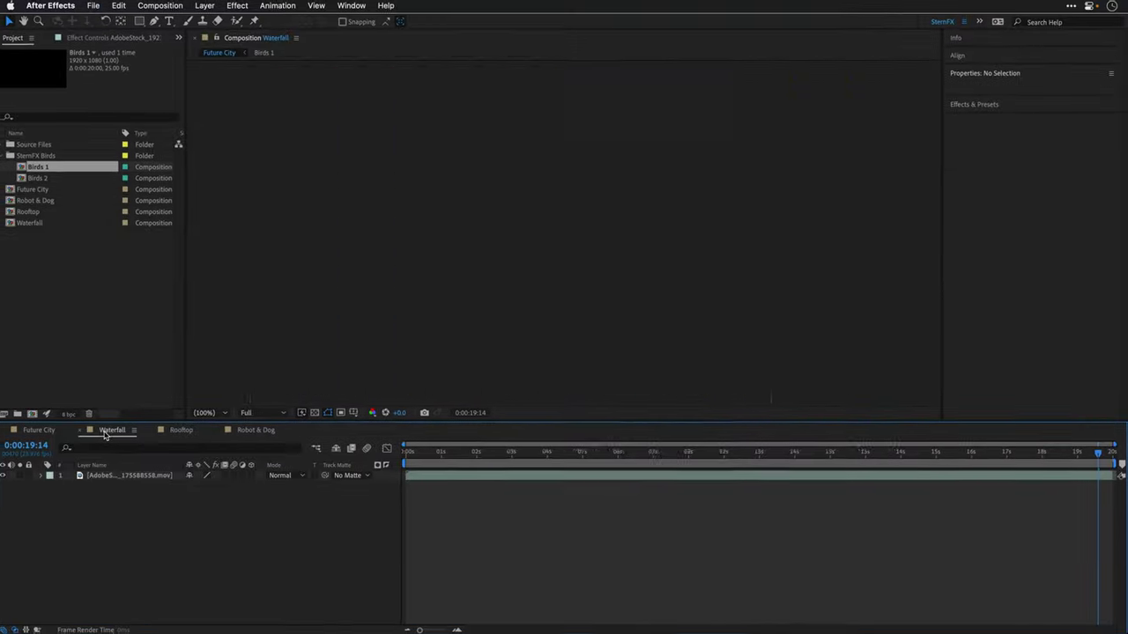
Preview the Waterfall footage, add the Birds 1 composition above it, and go to about 4:17
key("space")
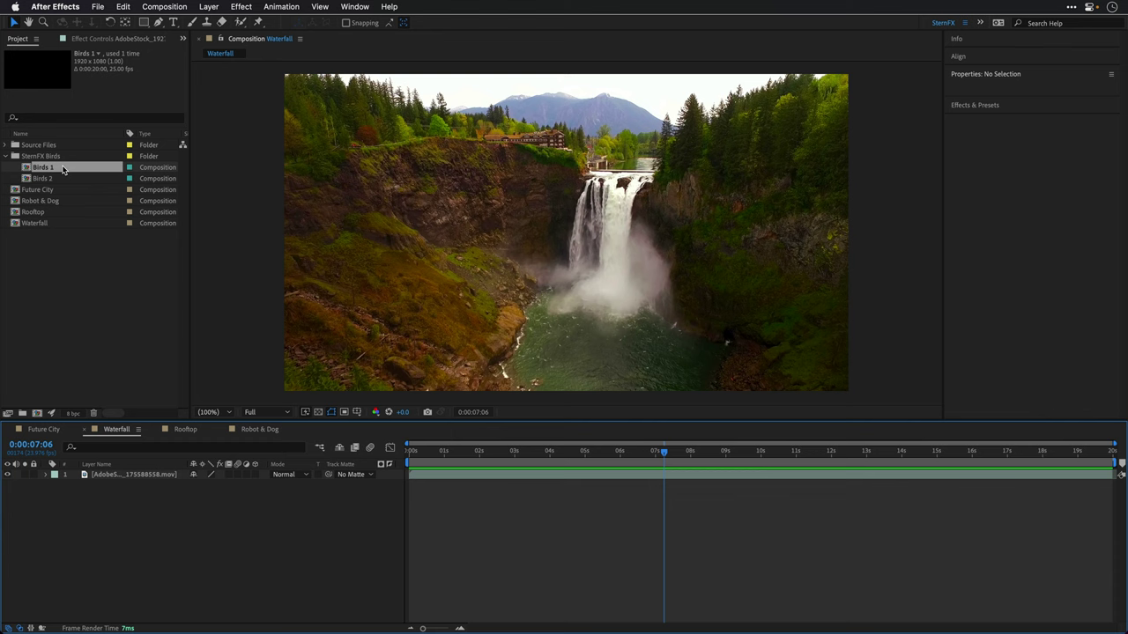
left_click_drag(63, 170, 100, 478)
left_click_drag(660, 457, 576, 463)
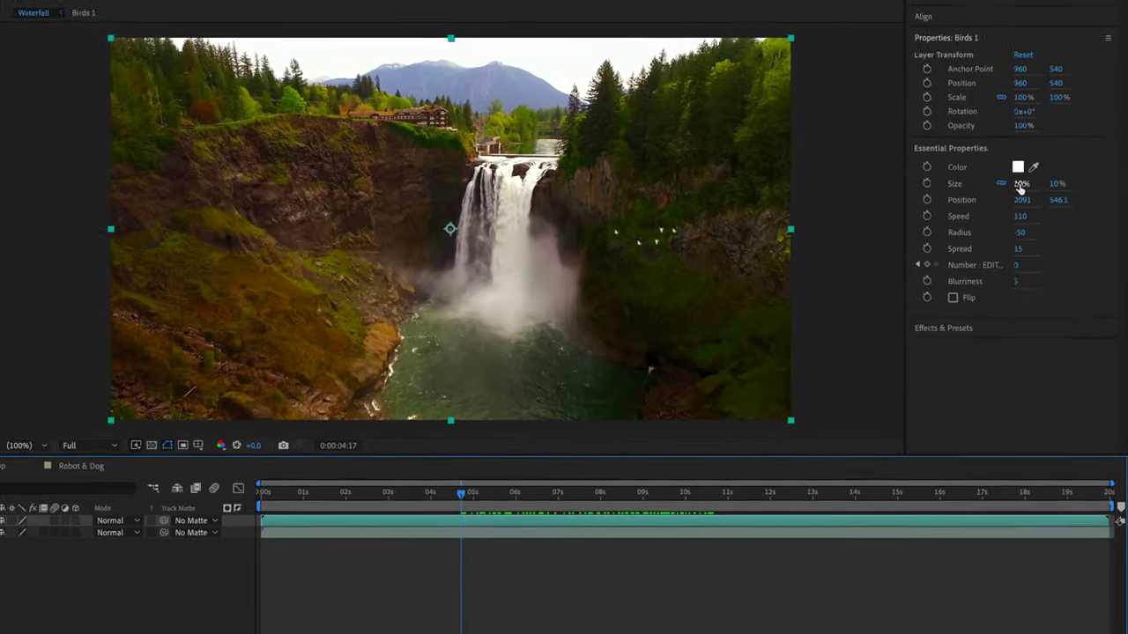
Set the Waterfall flock's Size to 6% and its vertical Position in Essential Properties to 664.1
left_click(1039, 195)
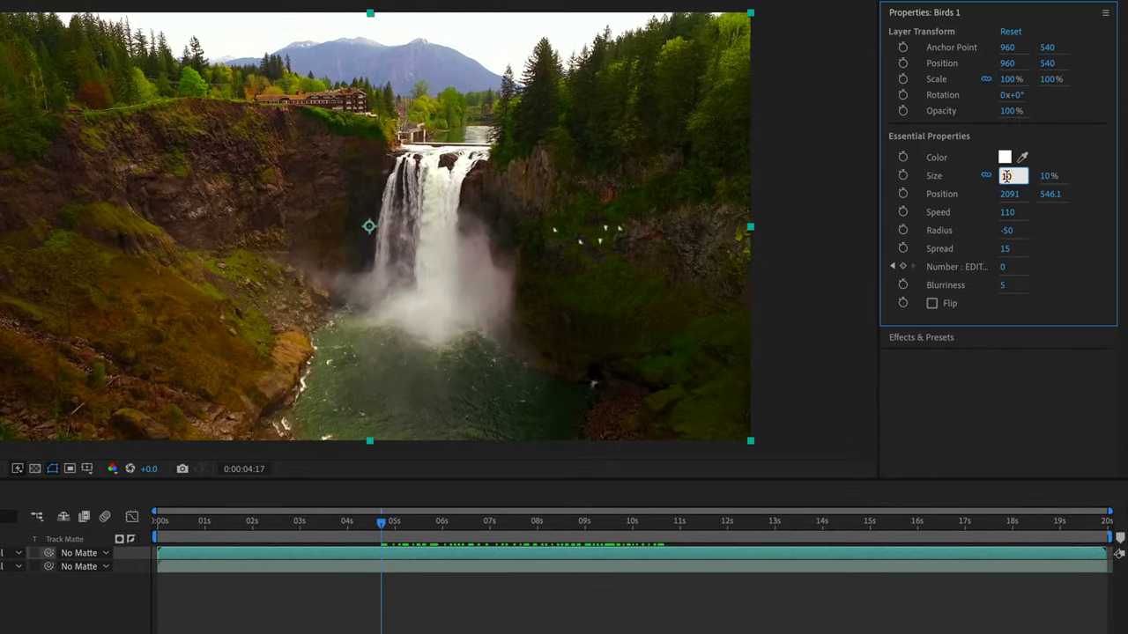
type("6")
key("Return")
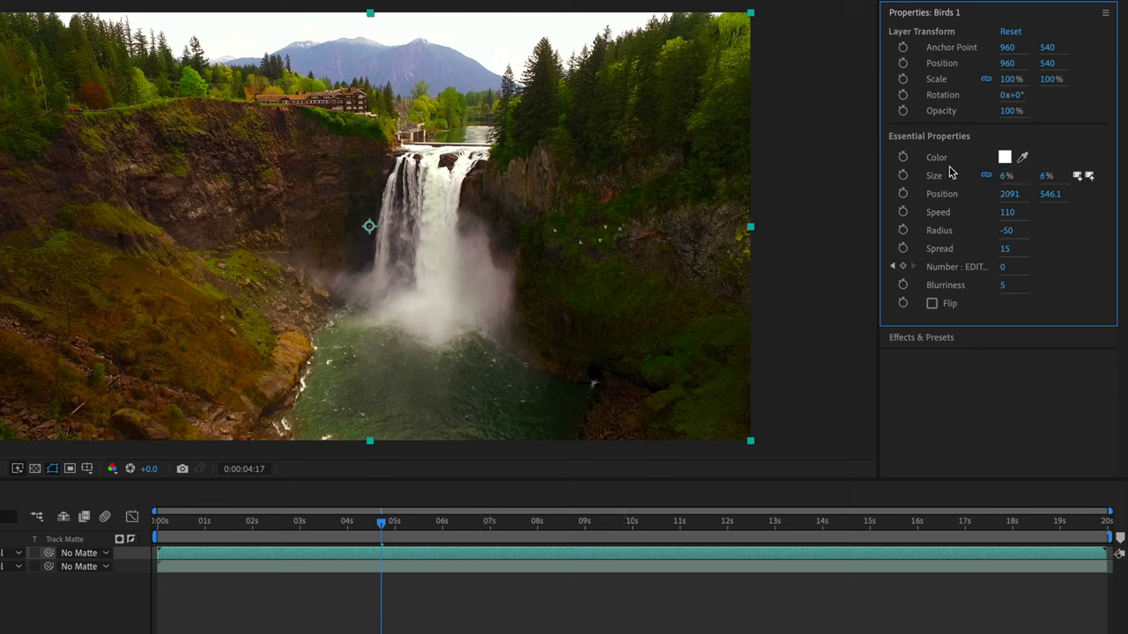
left_click_drag(1048, 194, 1126, 220)
Keyframe the Birds 1 Size at 6% on the first frame and 8% at the end of the Waterfall composition
left_click(160, 528)
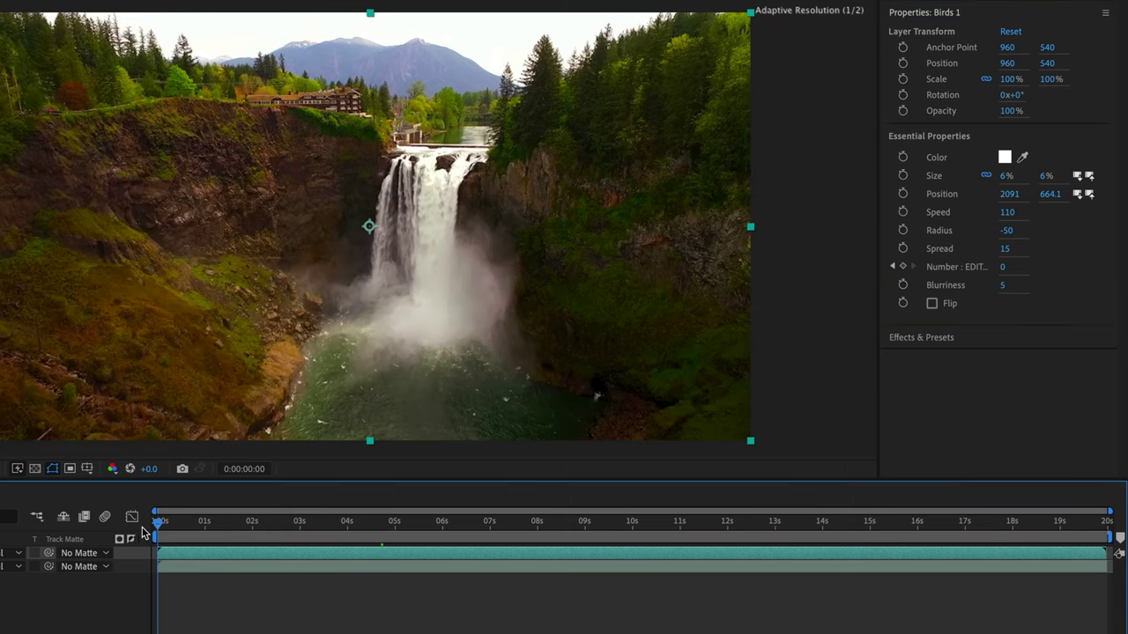
left_click(902, 176)
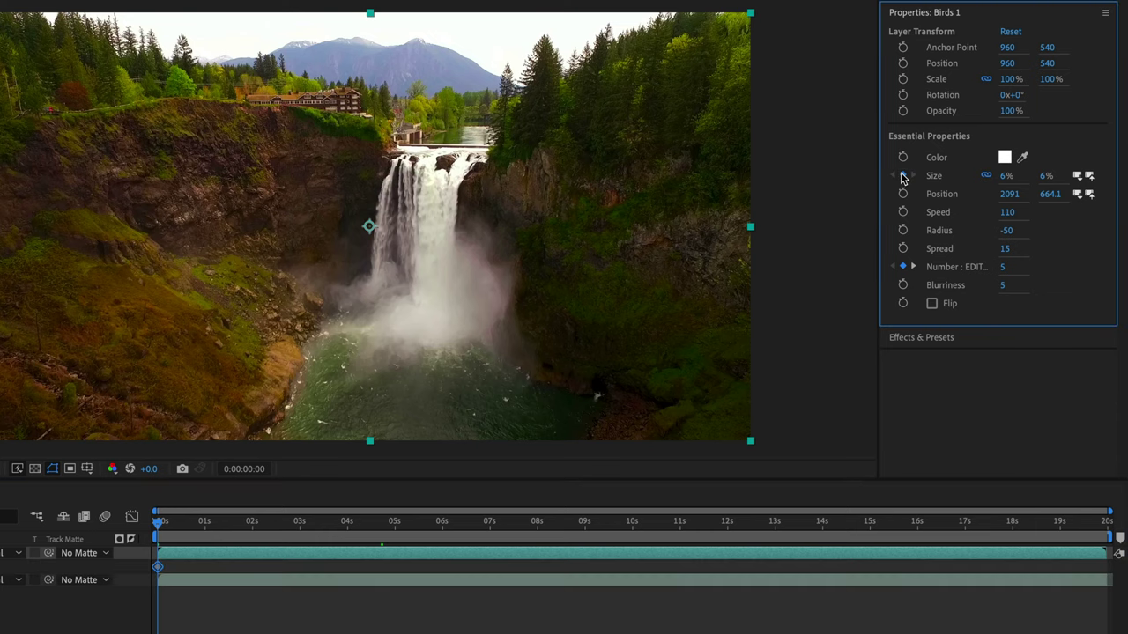
left_click(1103, 525)
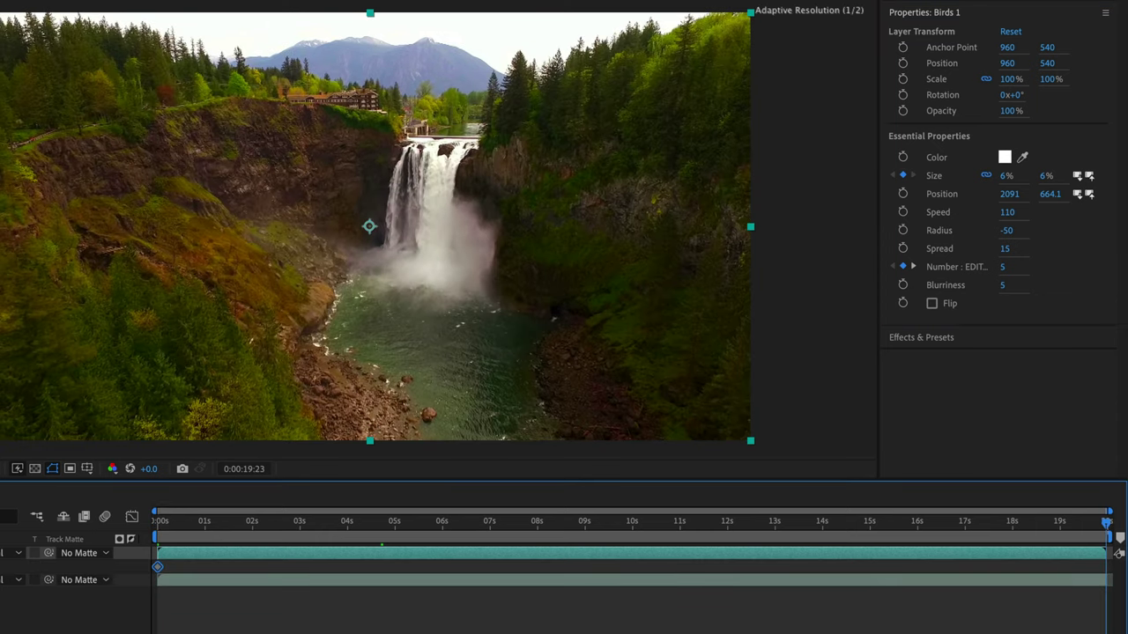
left_click(1004, 176)
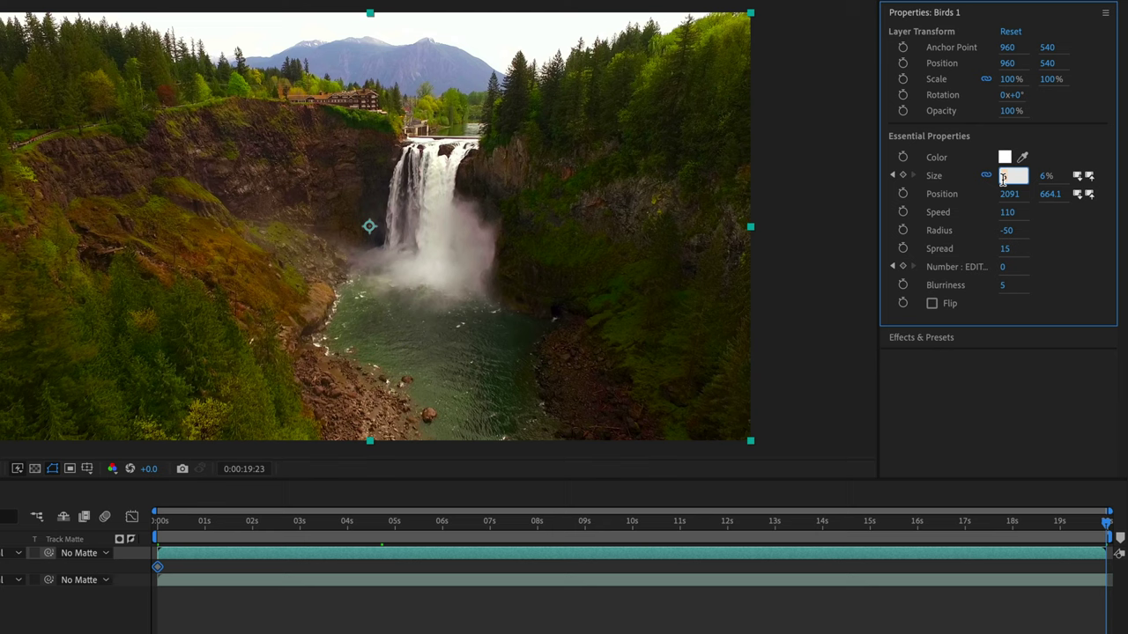
key("Return")
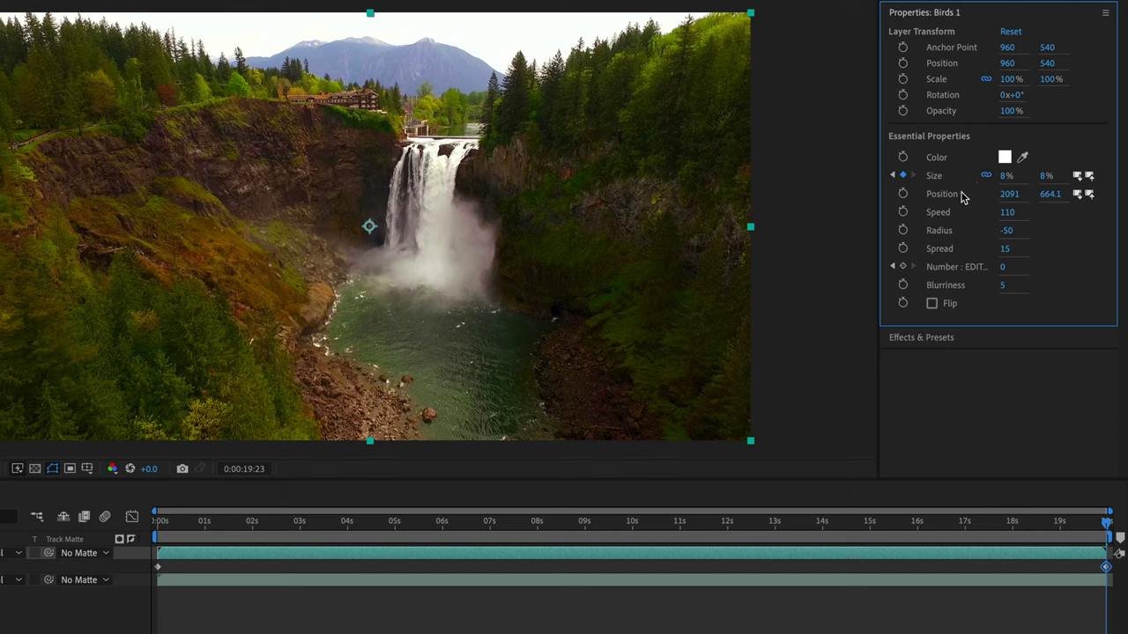
Set the Birds 1 Speed to 122 and check the flock's flight at several points in the timeline
left_click(1005, 213)
type("122")
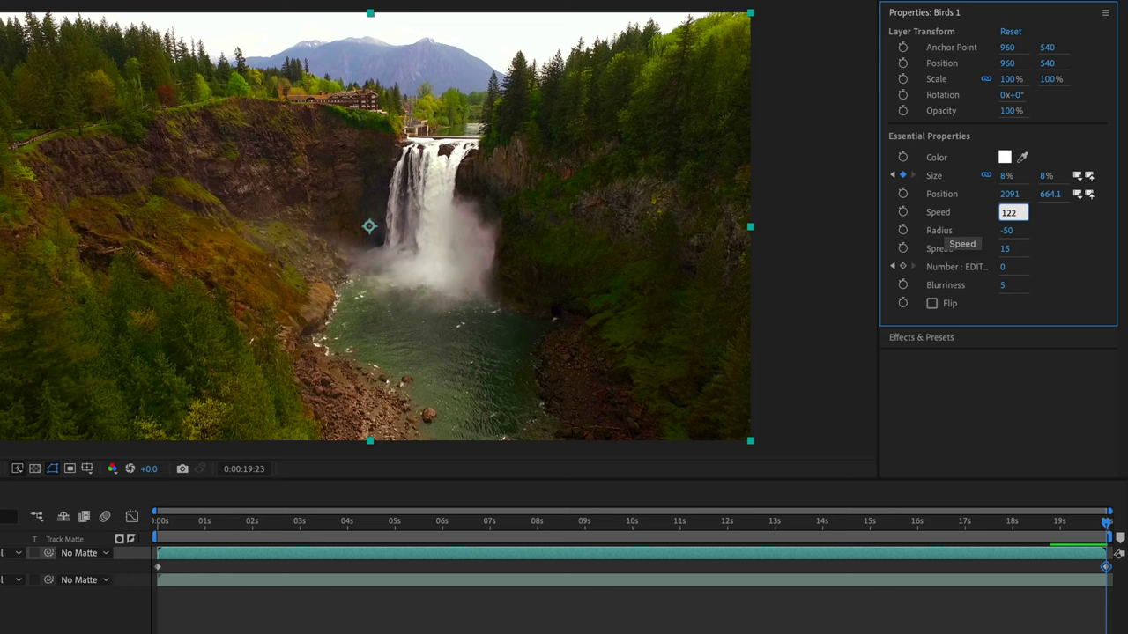
left_click(607, 521)
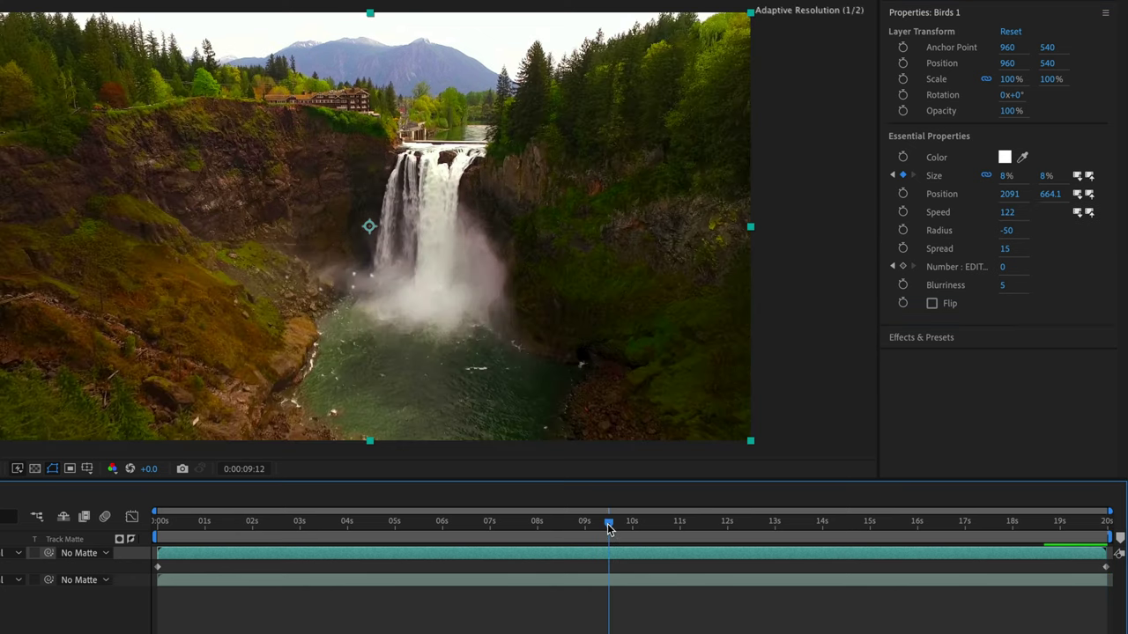
left_click(684, 522)
left_click_drag(696, 526, 269, 535)
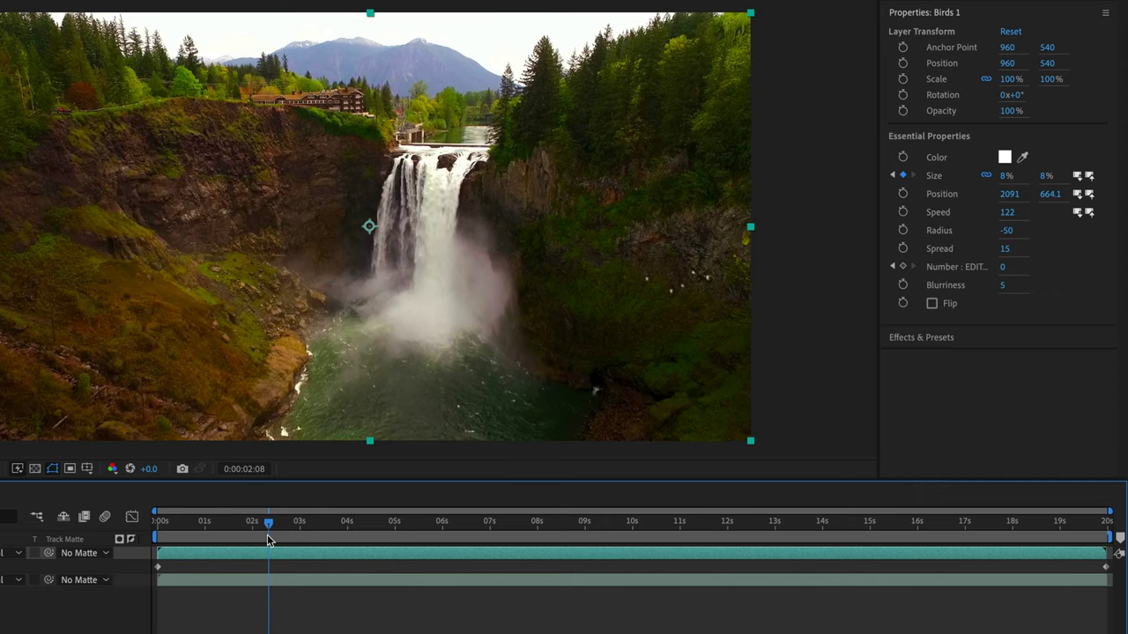
Set the Birds 1 Number to 10 at the first frame and preview the larger flock up to 5 seconds
left_click_drag(267, 535, 157, 534)
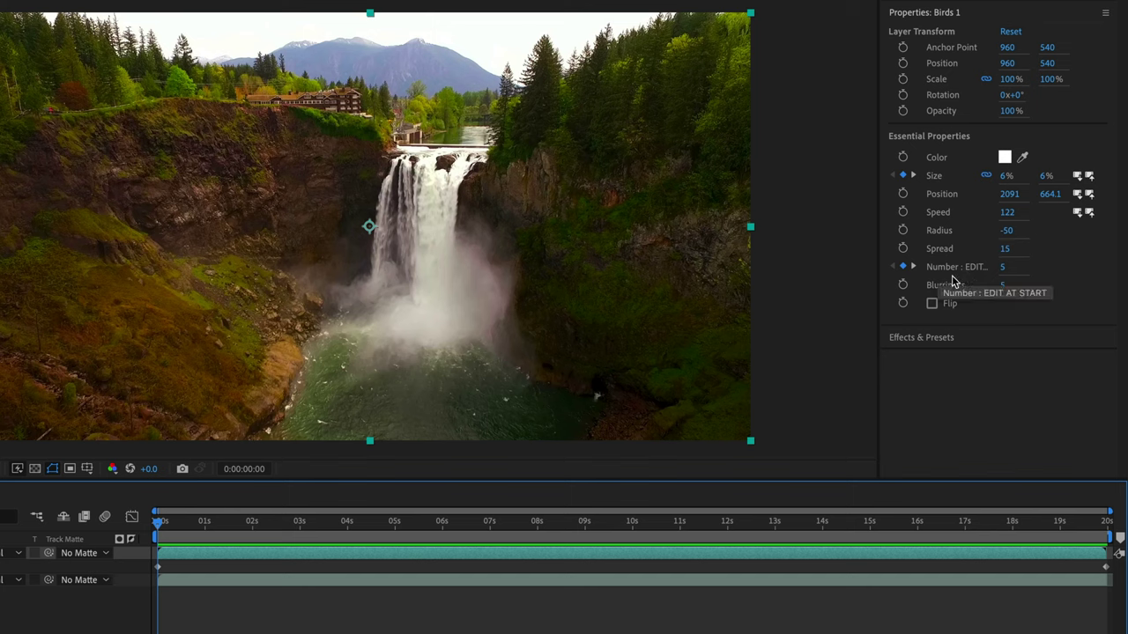
left_click(1003, 267)
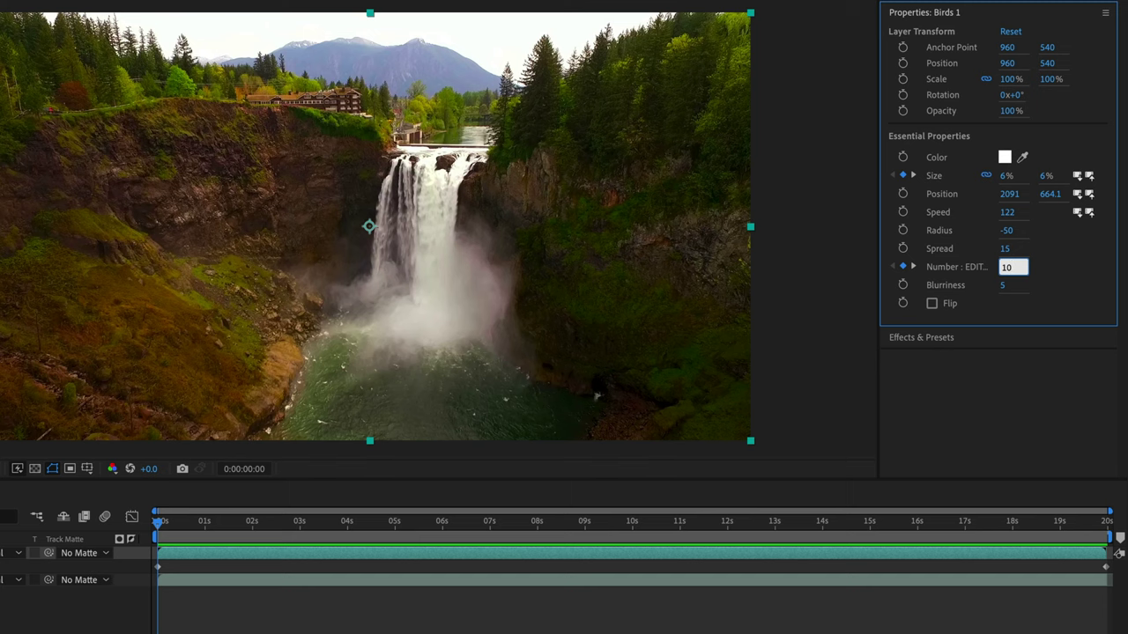
type("10")
key("Return")
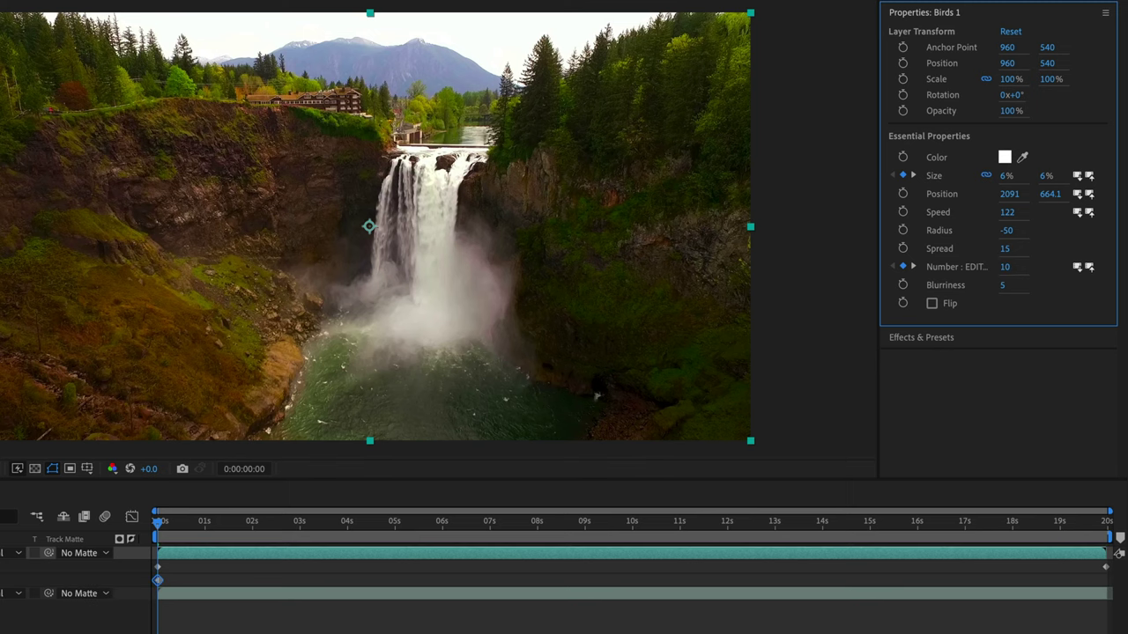
key("space")
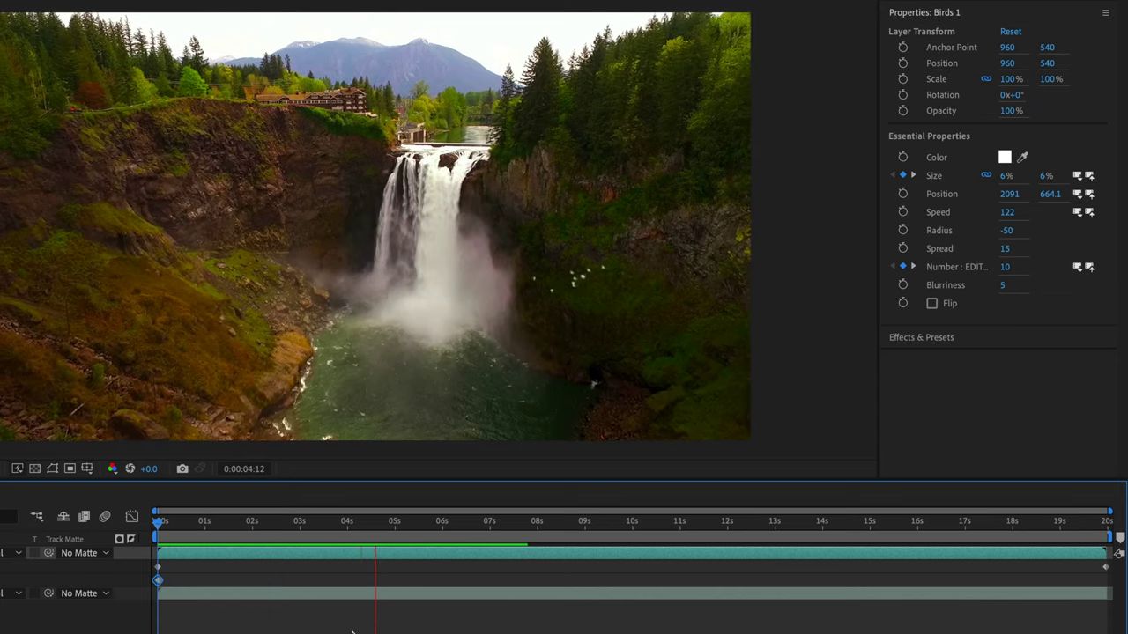
left_click(395, 627)
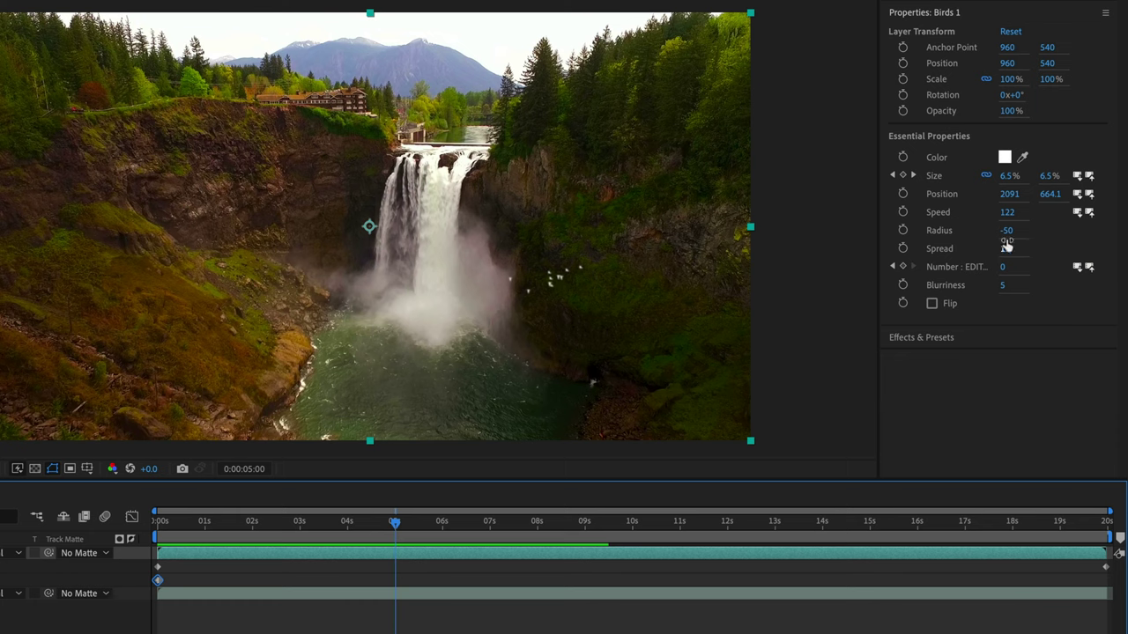
Set the flock's Radius to -79 and Spread to 42, and preview it from the first frame
left_click_drag(1010, 232, 993, 233)
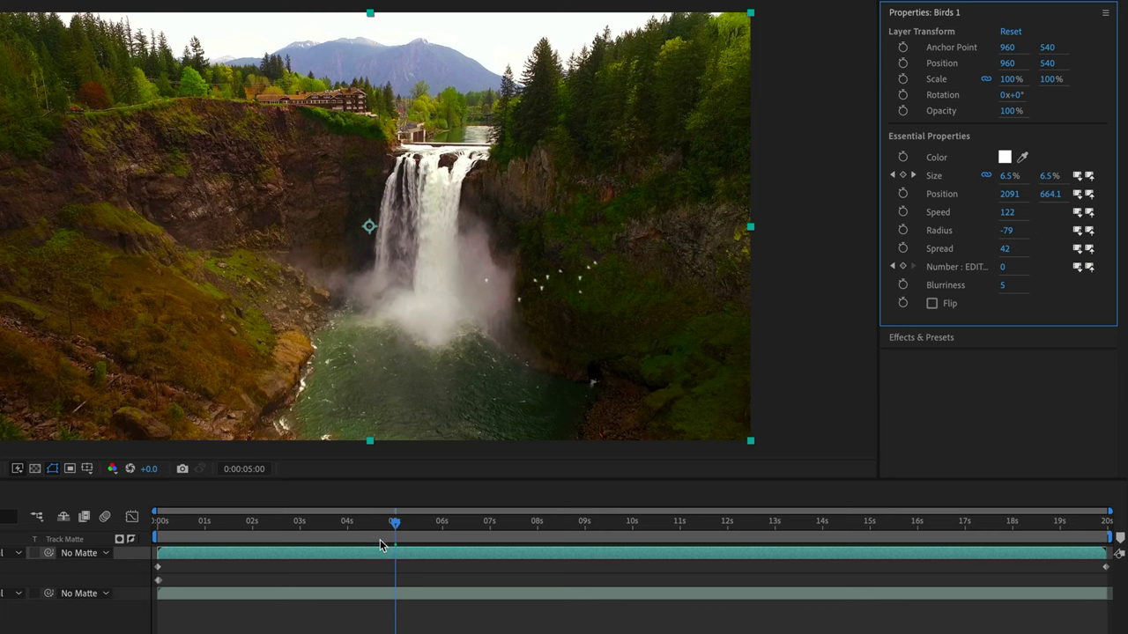
key("Home")
key("space")
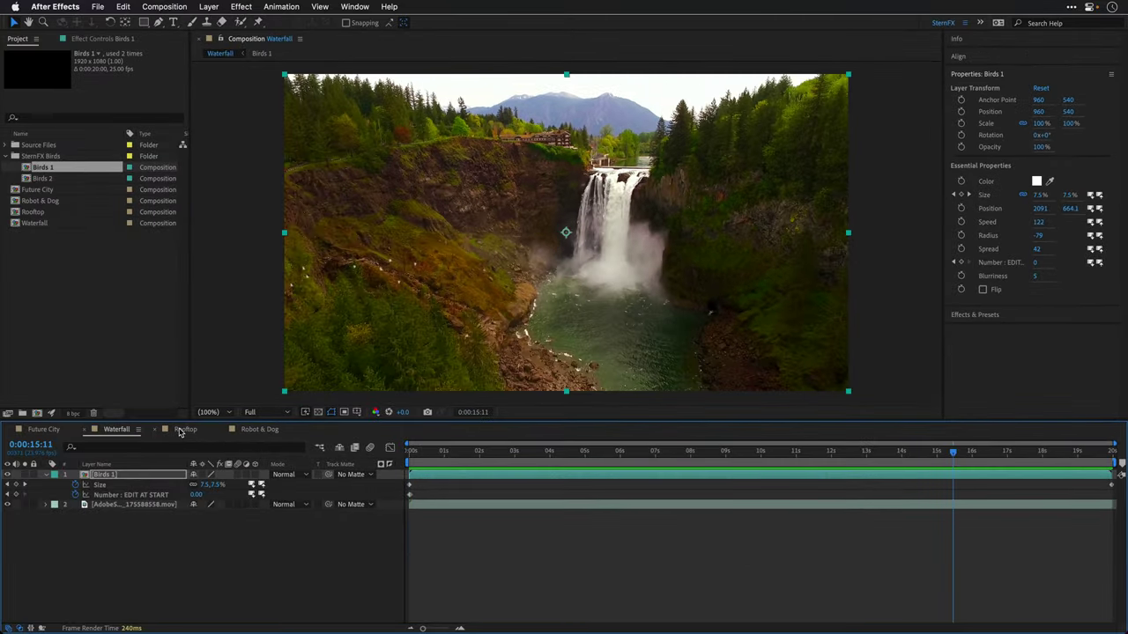
Open the Rooftop composition, preview its night footage, and return to the first frame
left_click(182, 429)
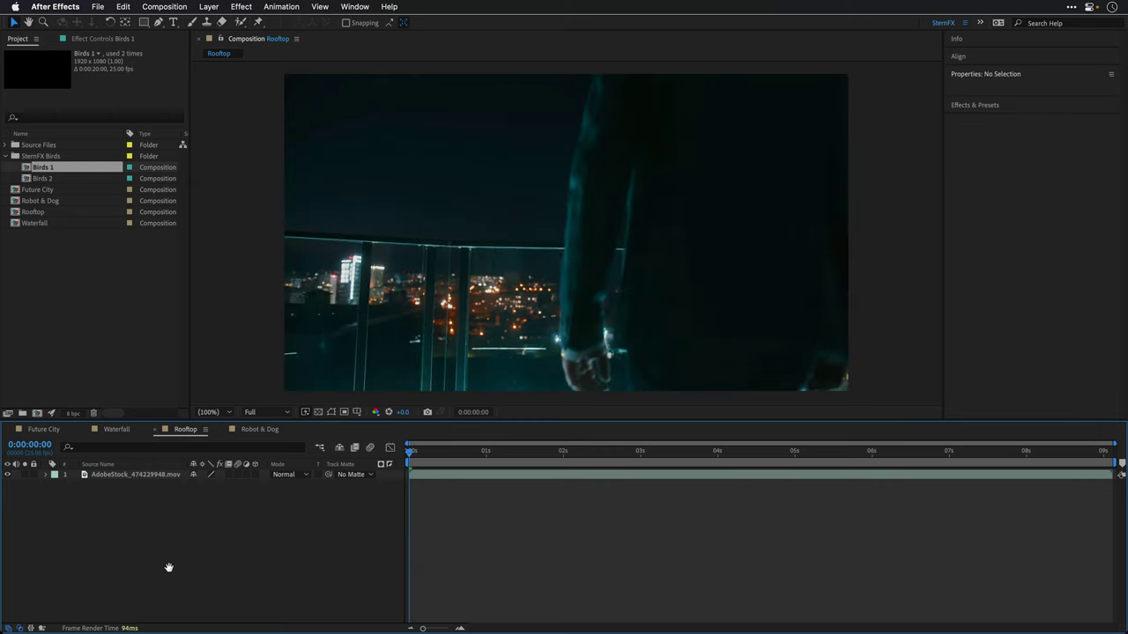
key("space")
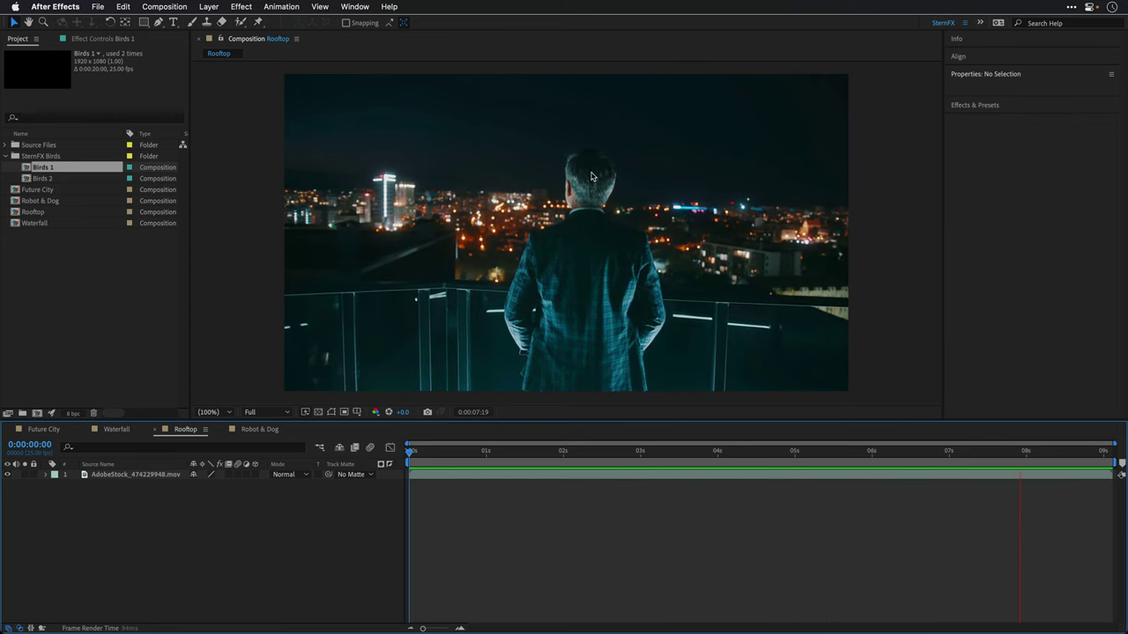
key("space")
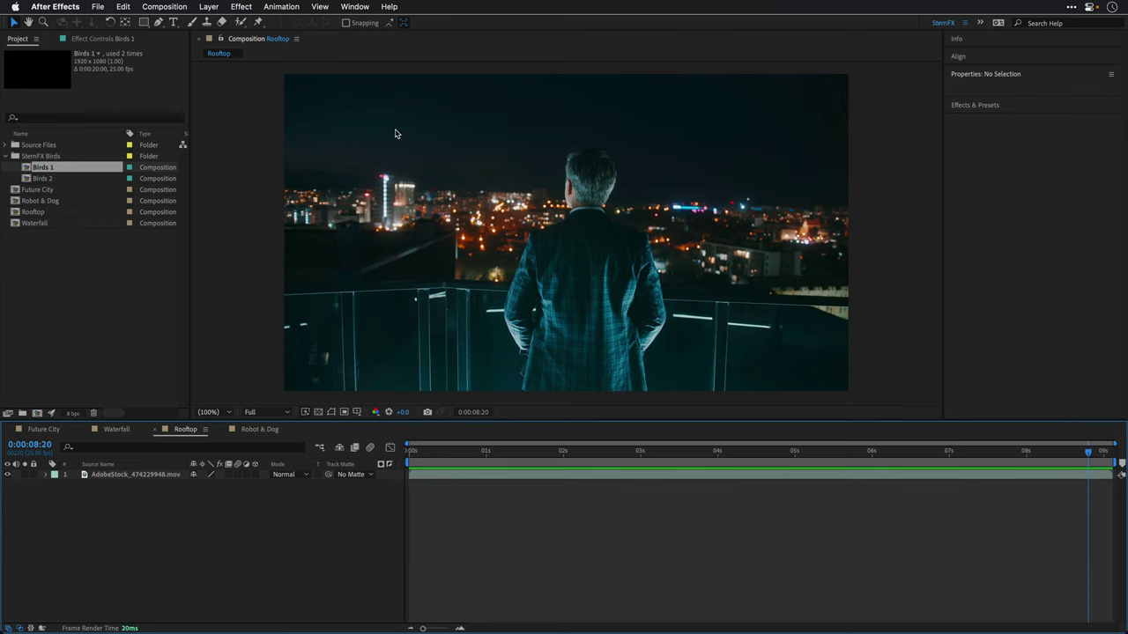
left_click_drag(418, 455, 370, 464)
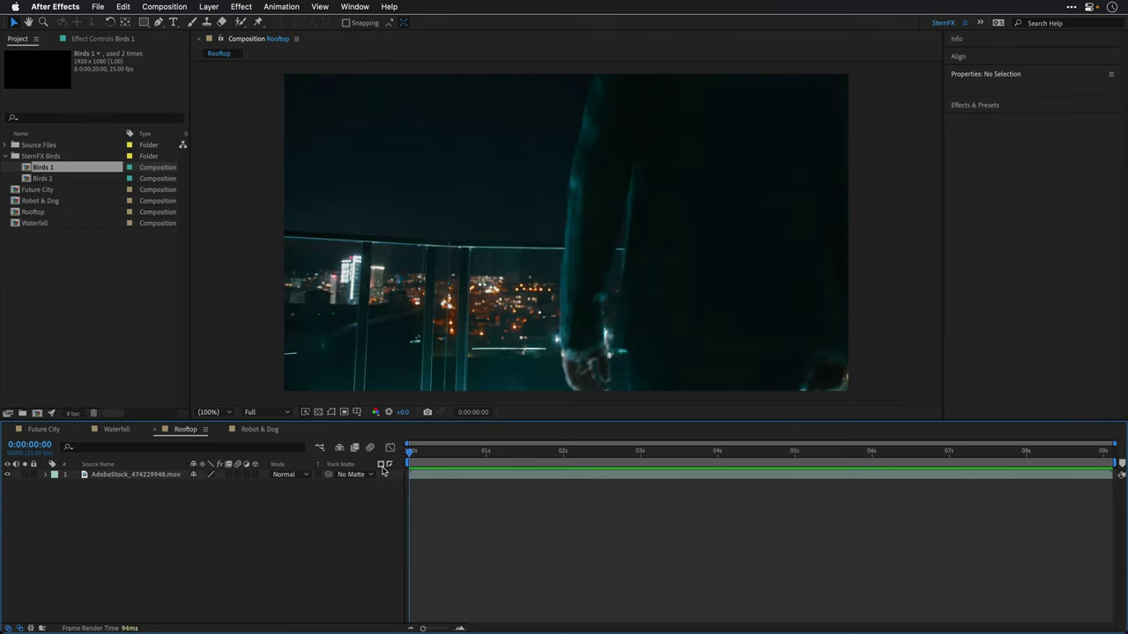
Add the Birds 2 composition above the Rooftop footage and go to about 4:02
left_click(50, 182)
left_click_drag(35, 183, 121, 482)
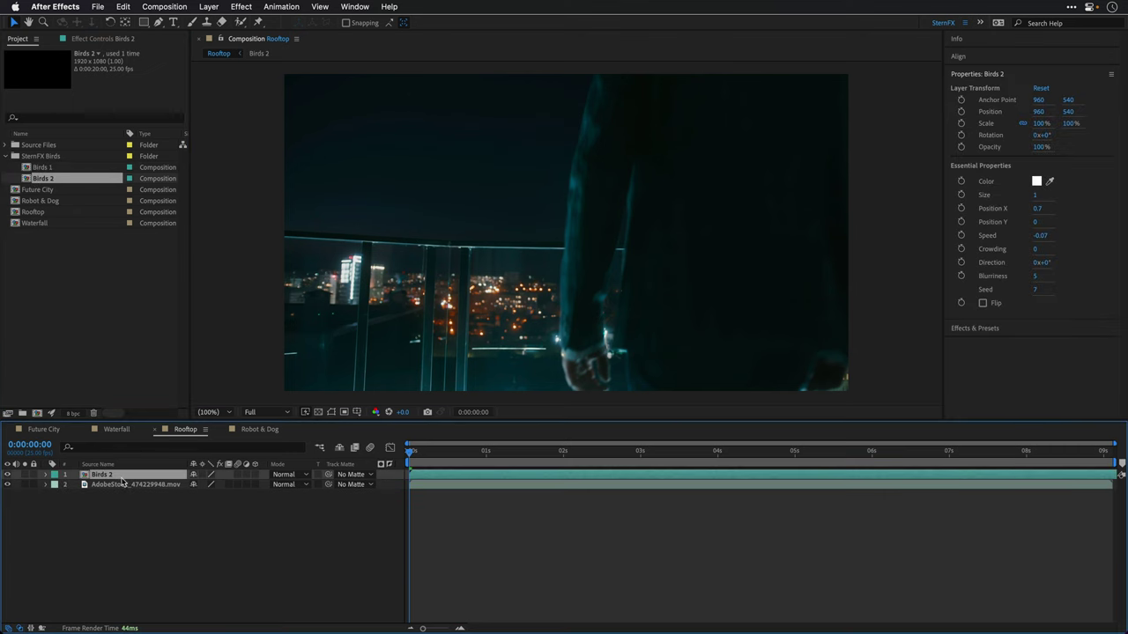
left_click_drag(418, 455, 724, 466)
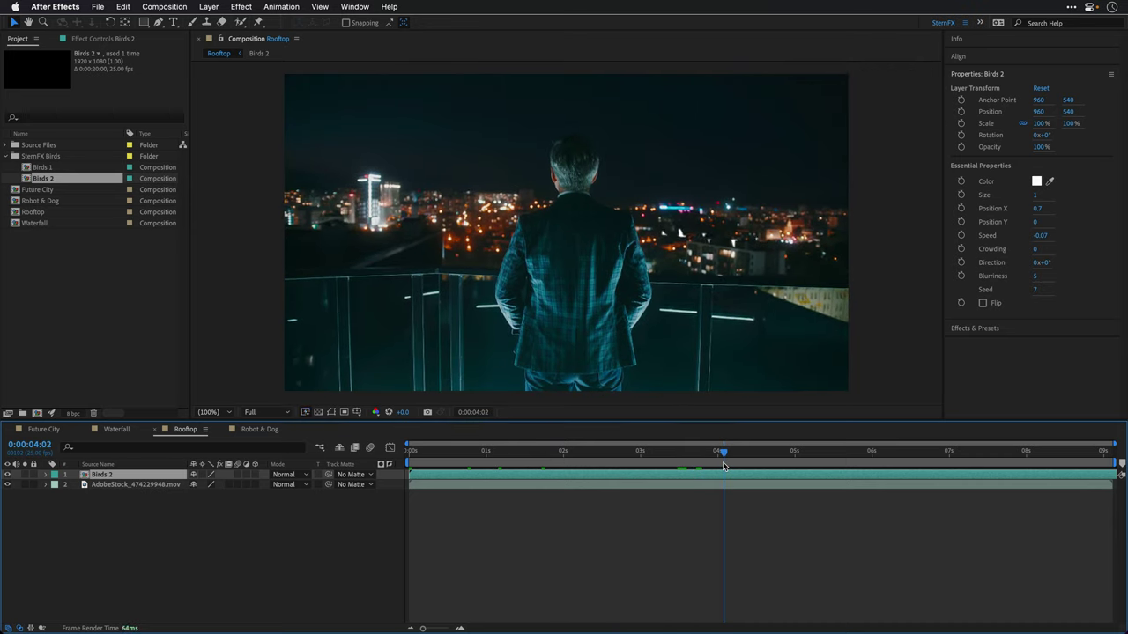
Sample the Birds 2 Color from the man's jacket and mute it to the gray-blue 596C73
left_click(1049, 182)
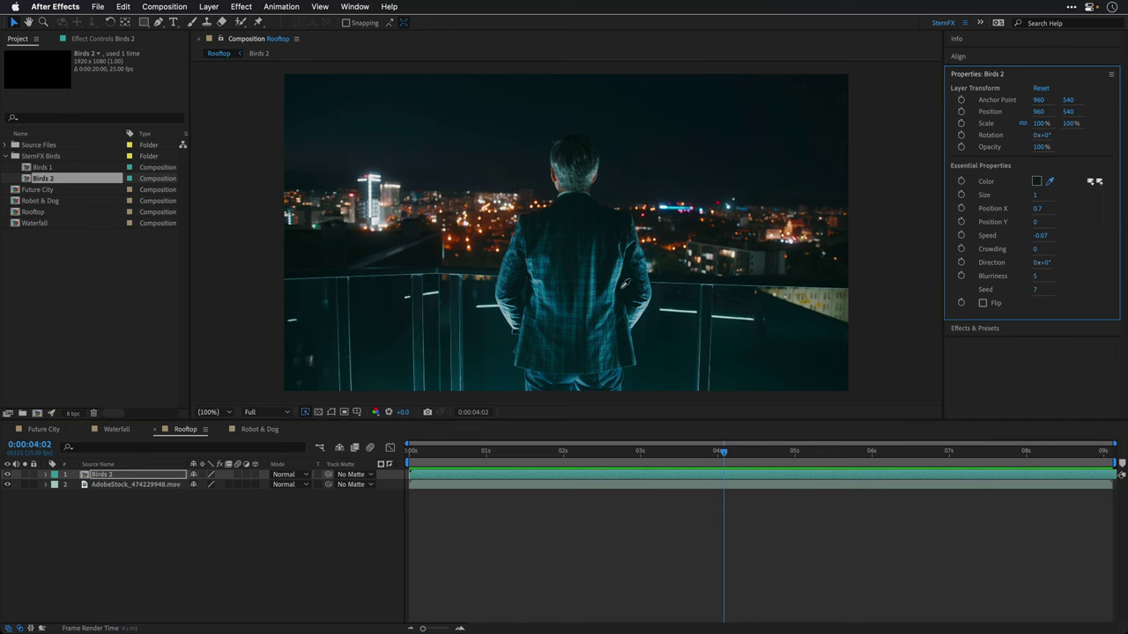
left_click(613, 274)
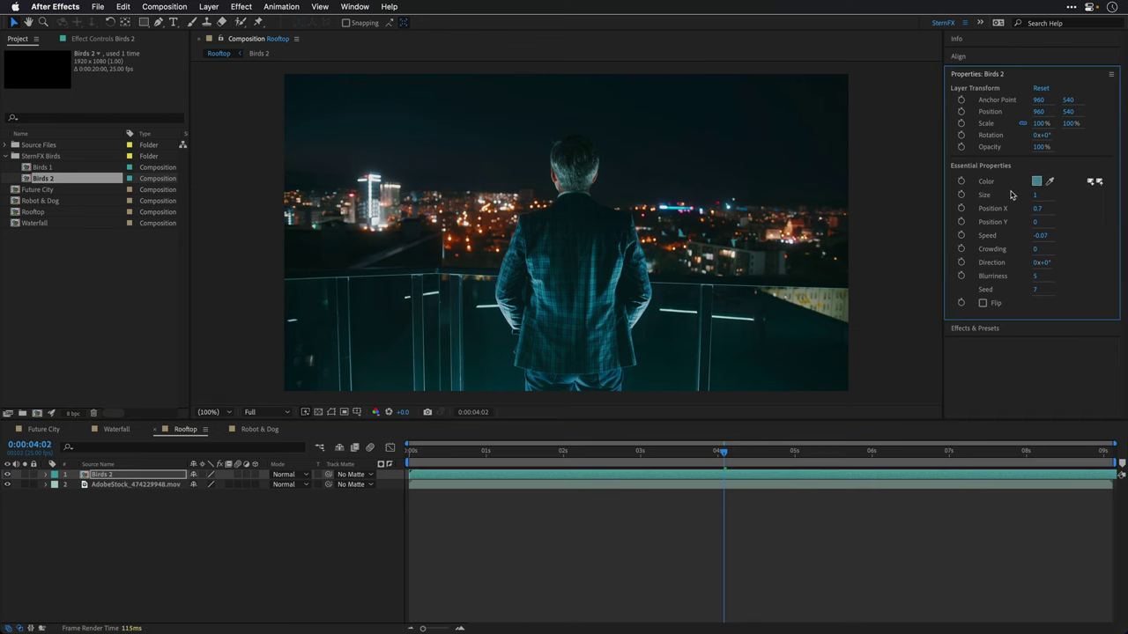
left_click(1037, 180)
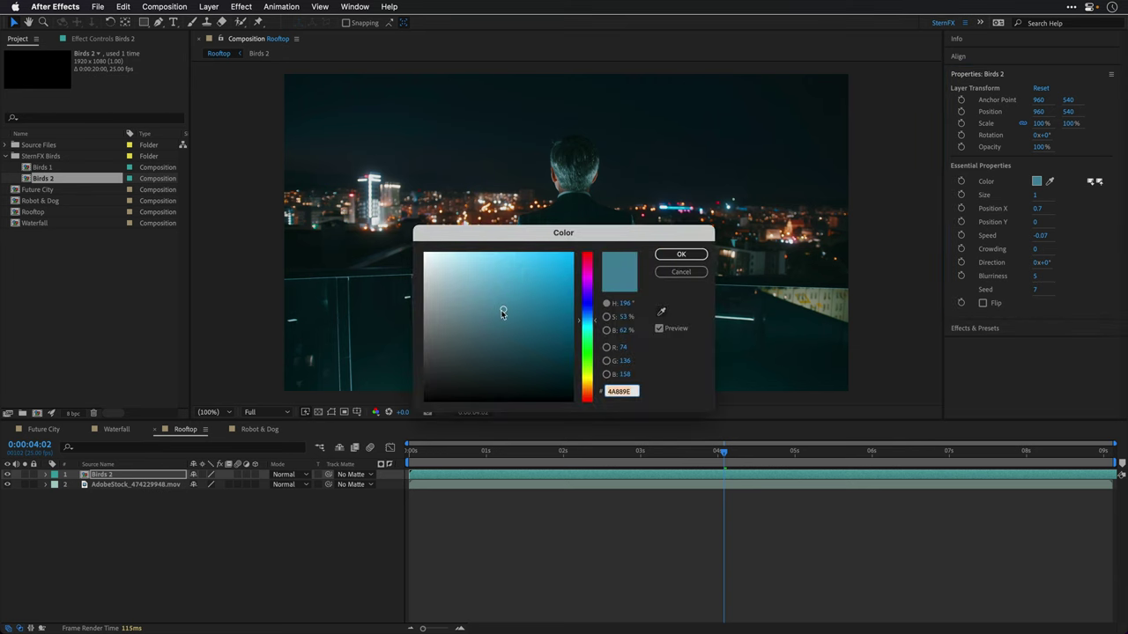
left_click_drag(503, 312, 457, 334)
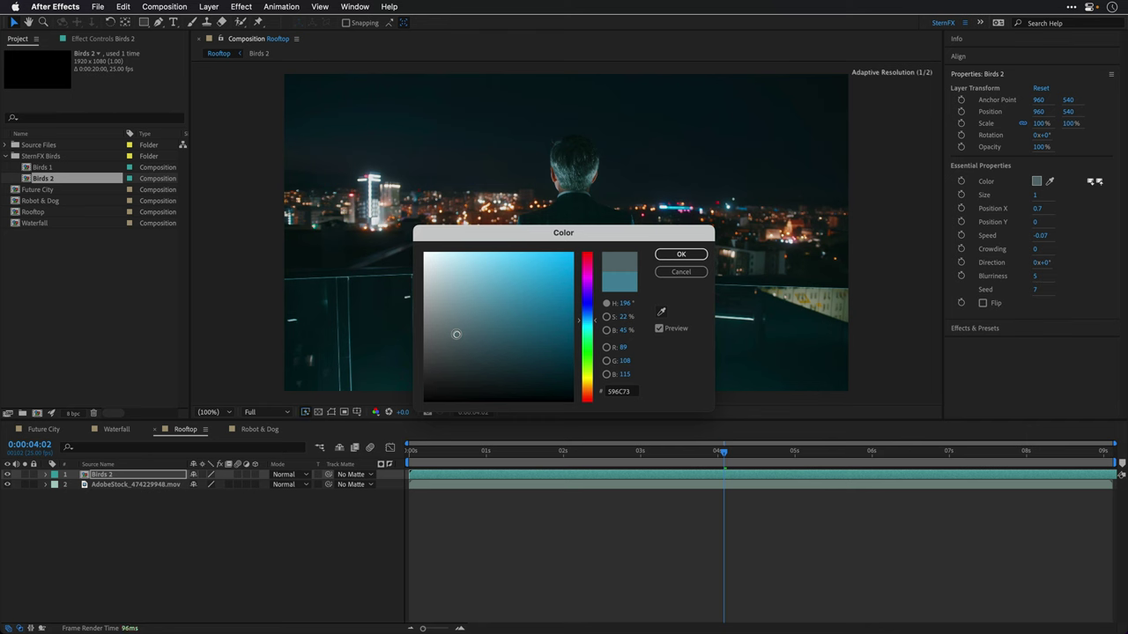
left_click(681, 255)
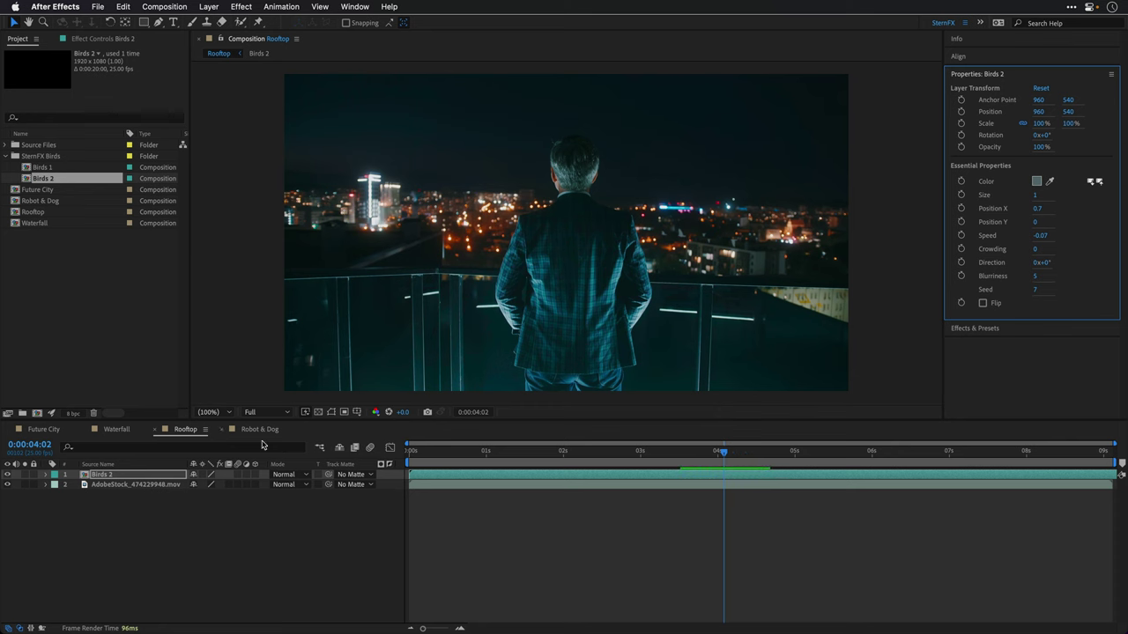
Set Position Y to -0.21 and Size to 0.5 in the Birds 2 layer's Essential Properties
left_click(46, 476)
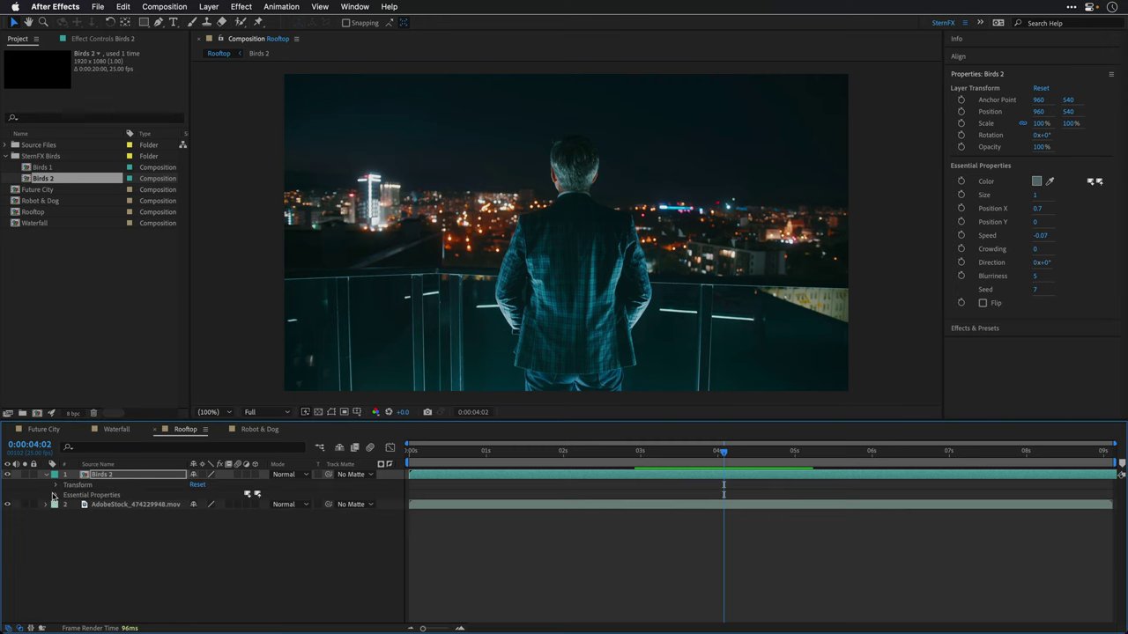
left_click(55, 496)
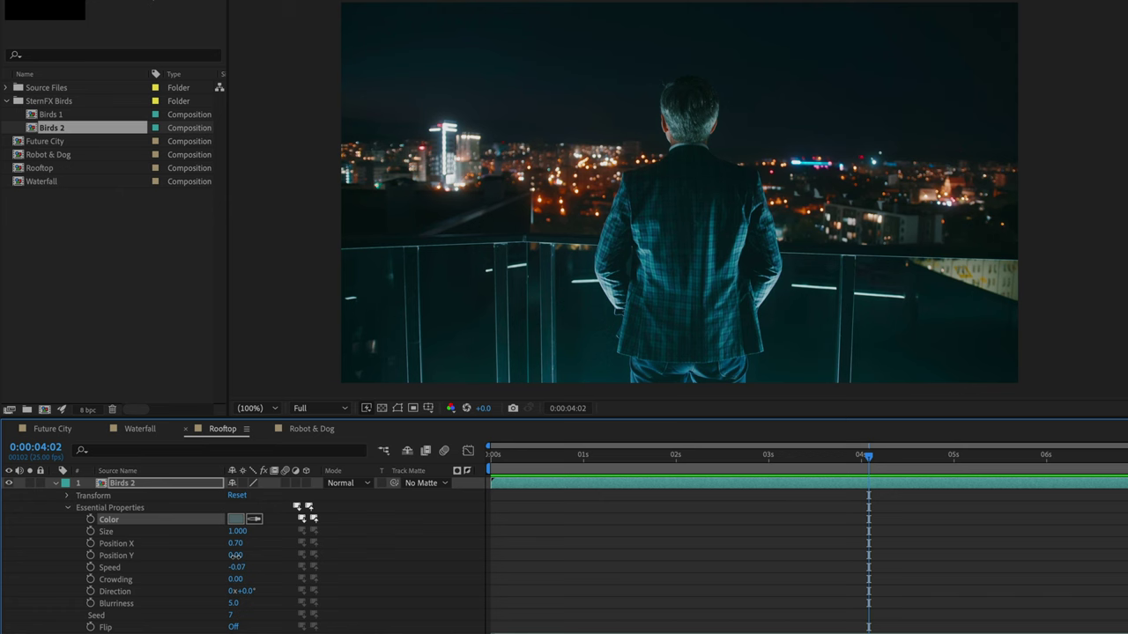
left_click_drag(235, 555, 222, 557)
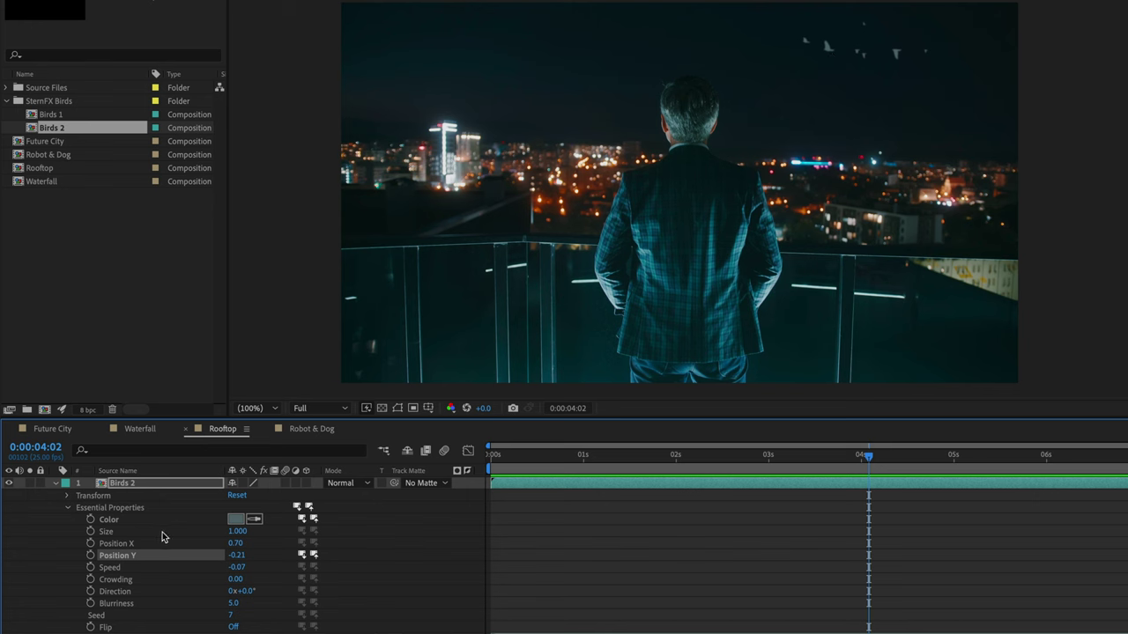
left_click(238, 531)
key("Return")
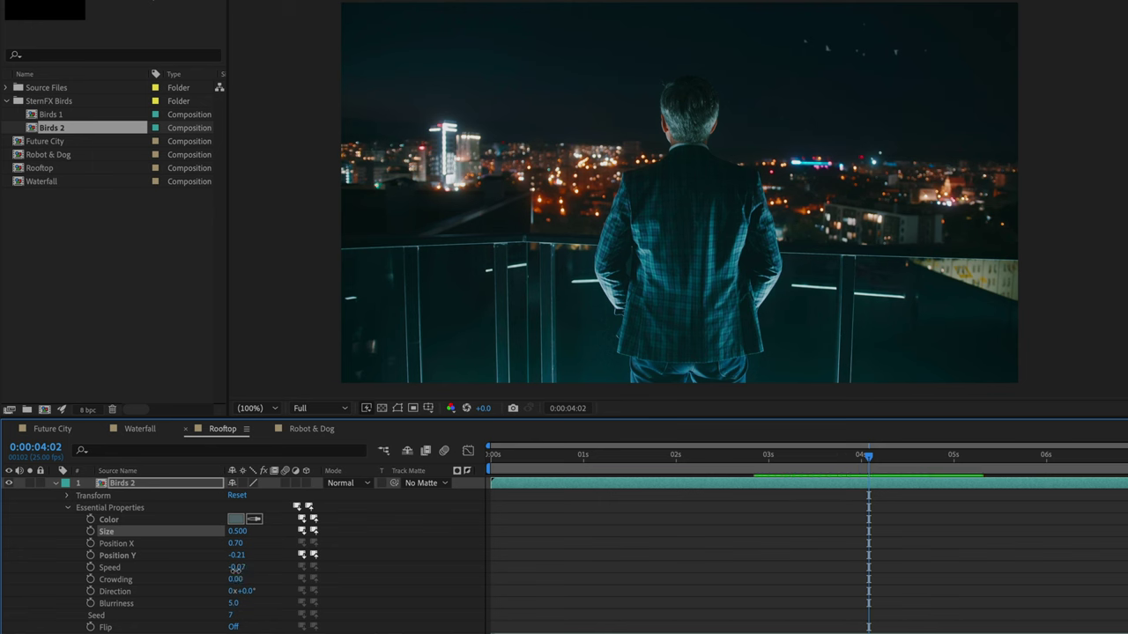
Set the Birds 2 Speed to -0.11 and preview the Rooftop composition from the first frame
left_click_drag(232, 569, 225, 571)
left_click_drag(112, 571, 29, 576)
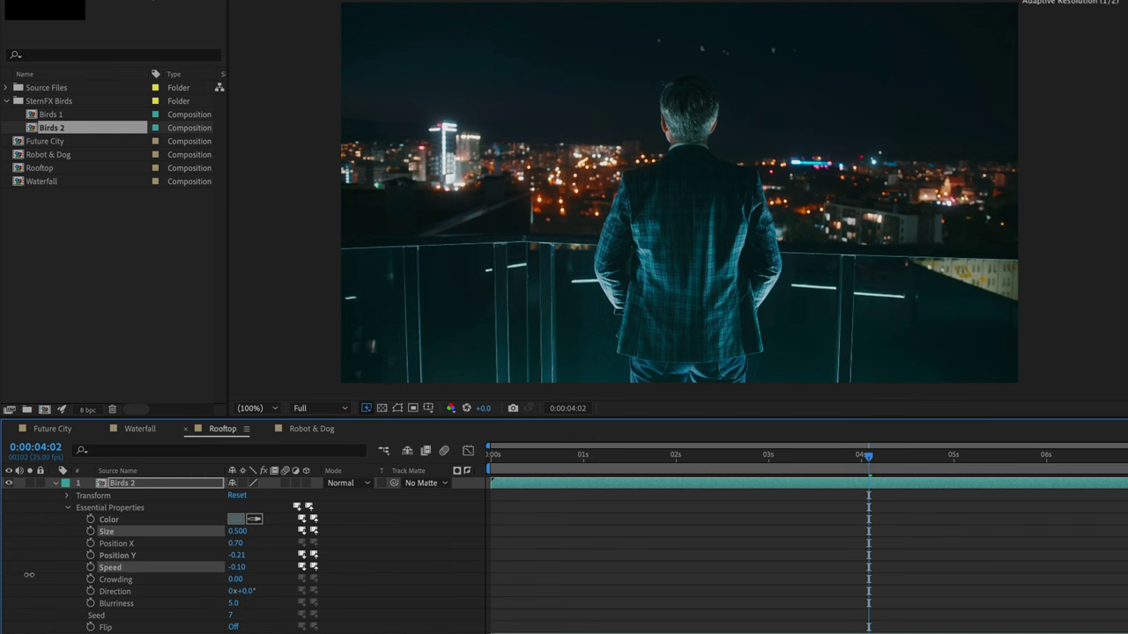
key("Home")
key("space")
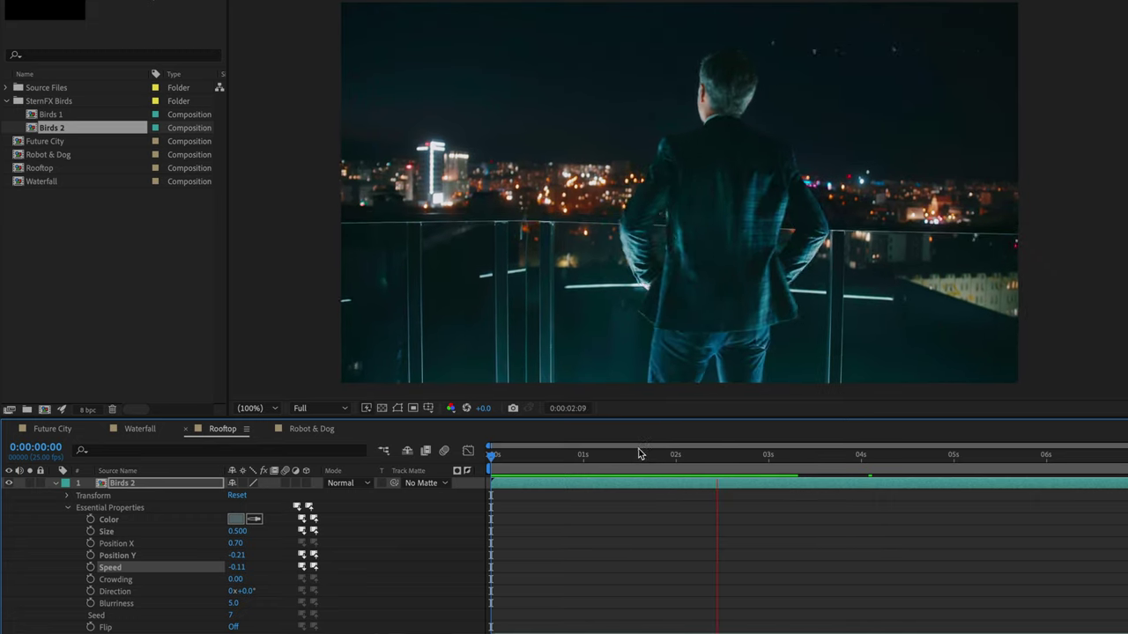
key("space")
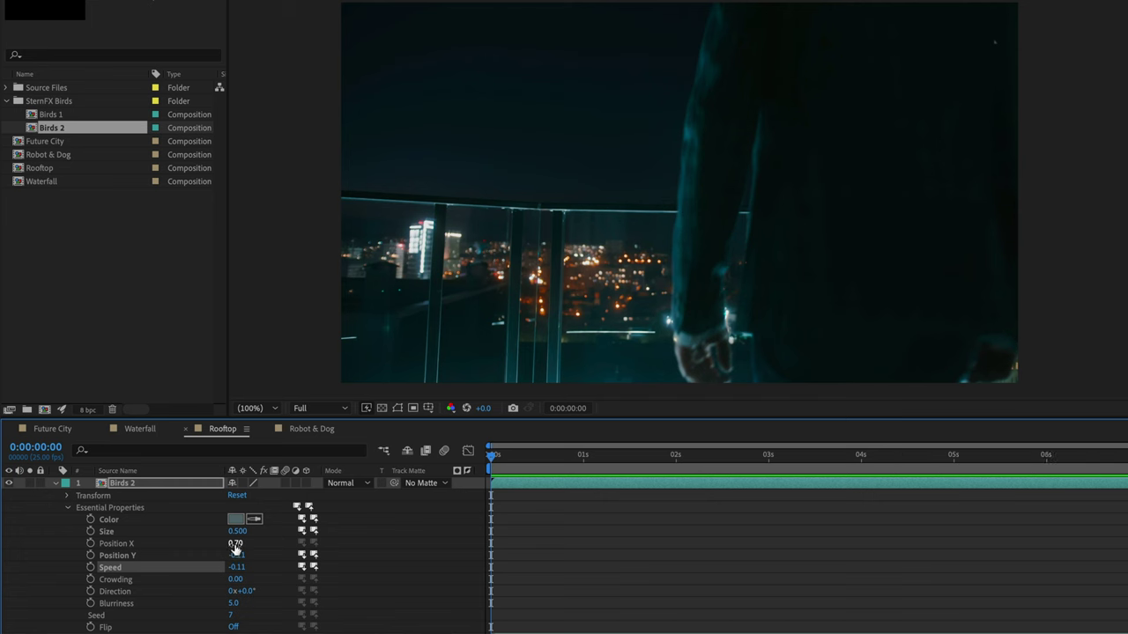
Set the flock's Position X to 0.80 and preview it, stopping at about 5:04
left_click_drag(234, 548, 241, 544)
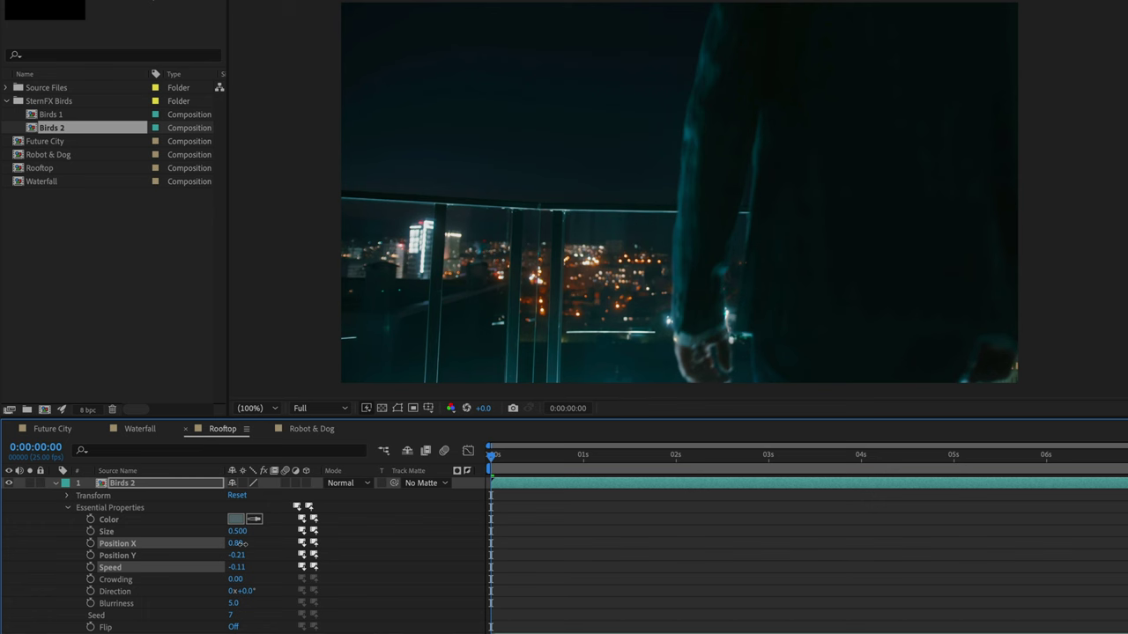
left_click_drag(242, 543, 244, 546)
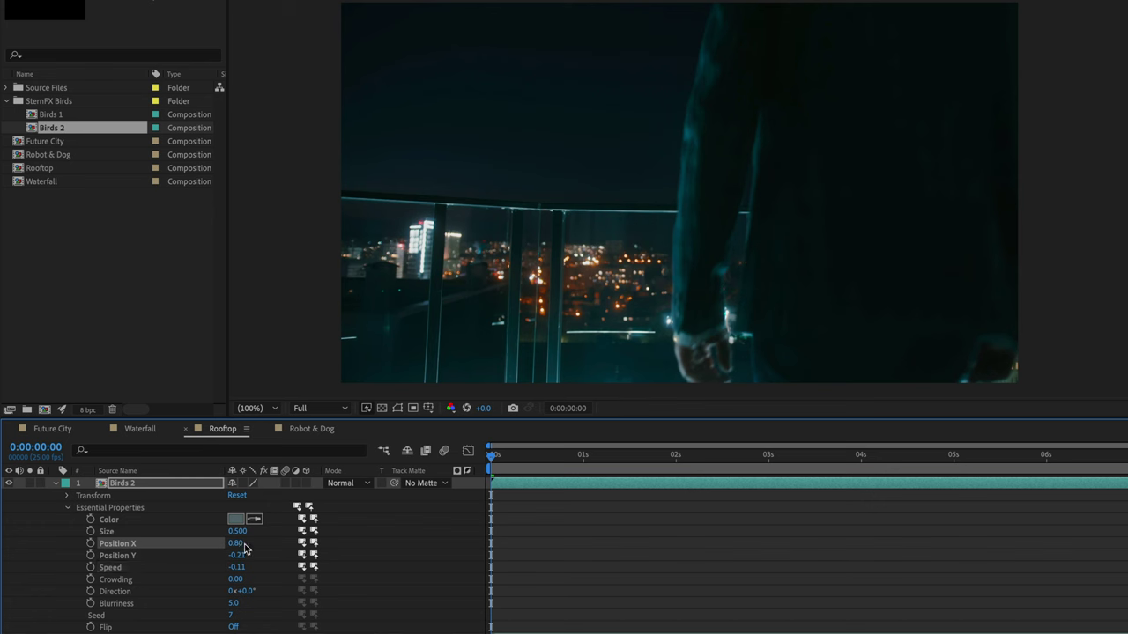
key("space")
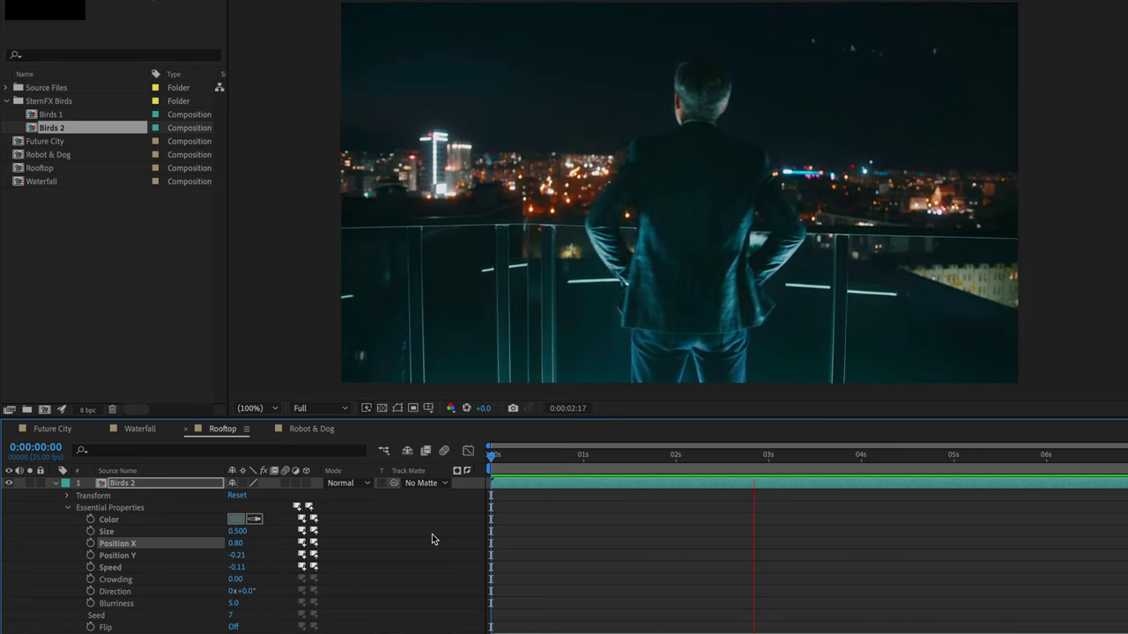
key("space")
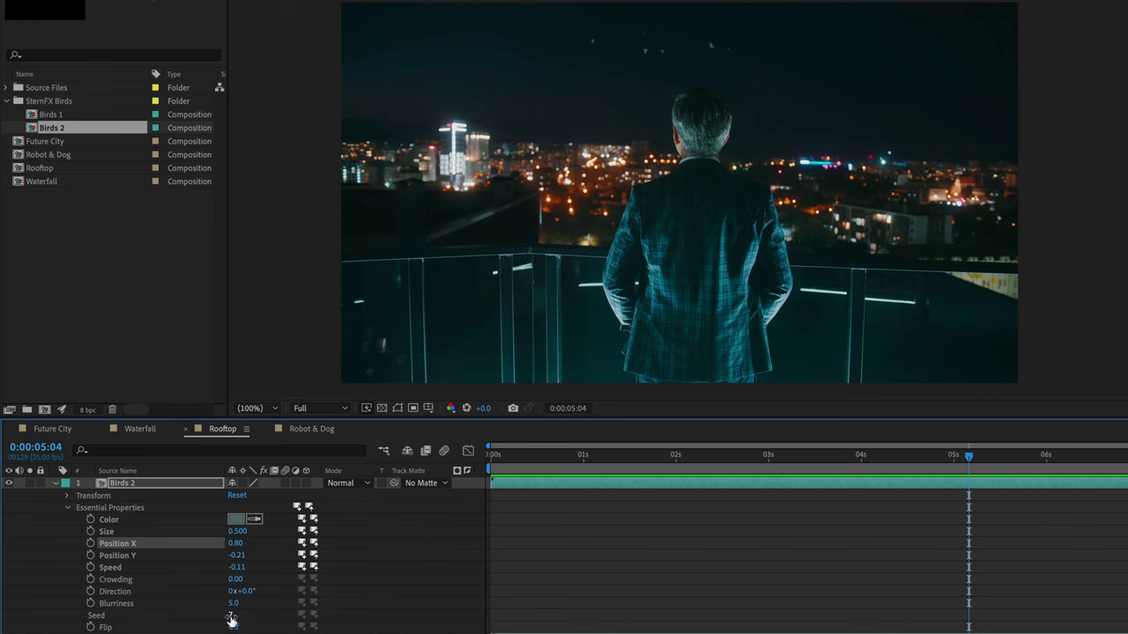
Change the flock's Seed to 10 and its Blurriness to 7
left_click_drag(232, 616, 240, 615)
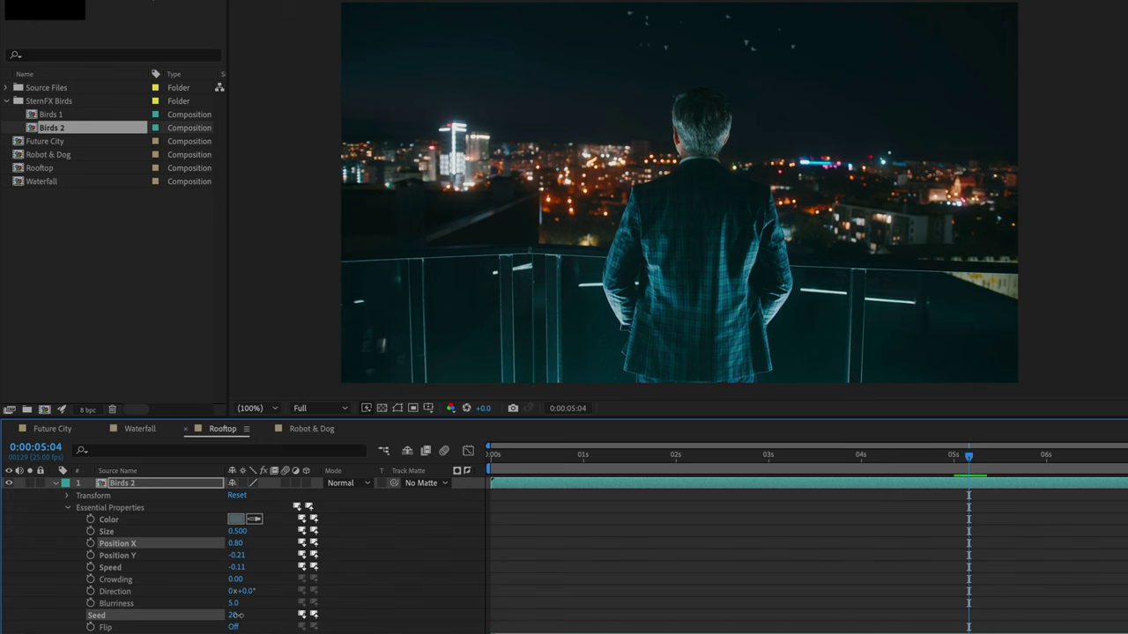
left_click(235, 615)
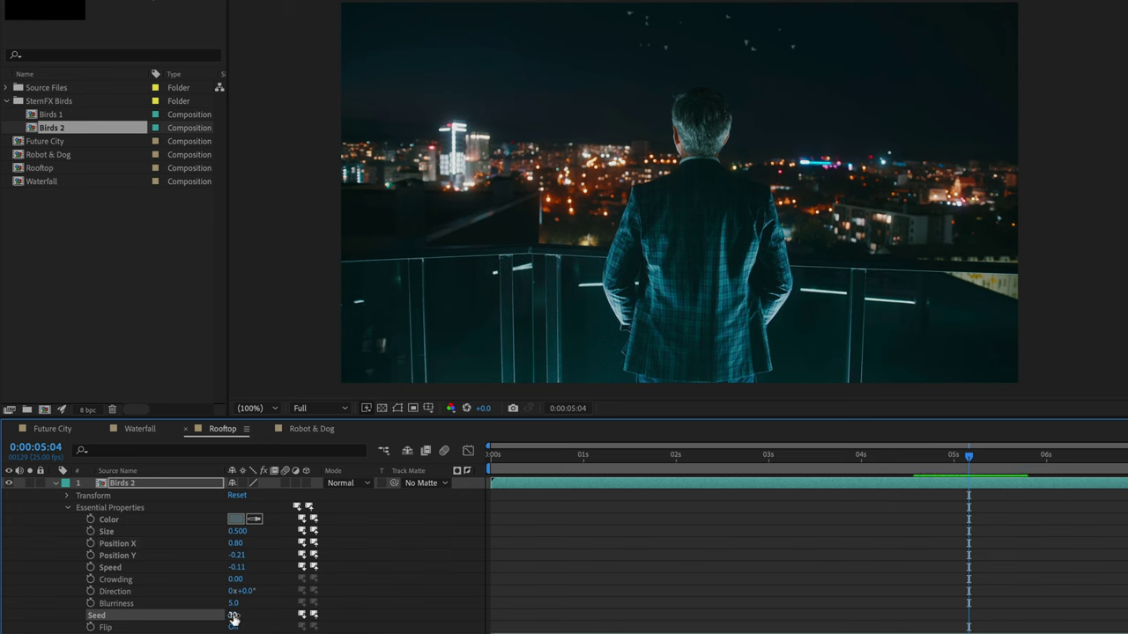
type("10")
key("Return")
left_click(234, 604)
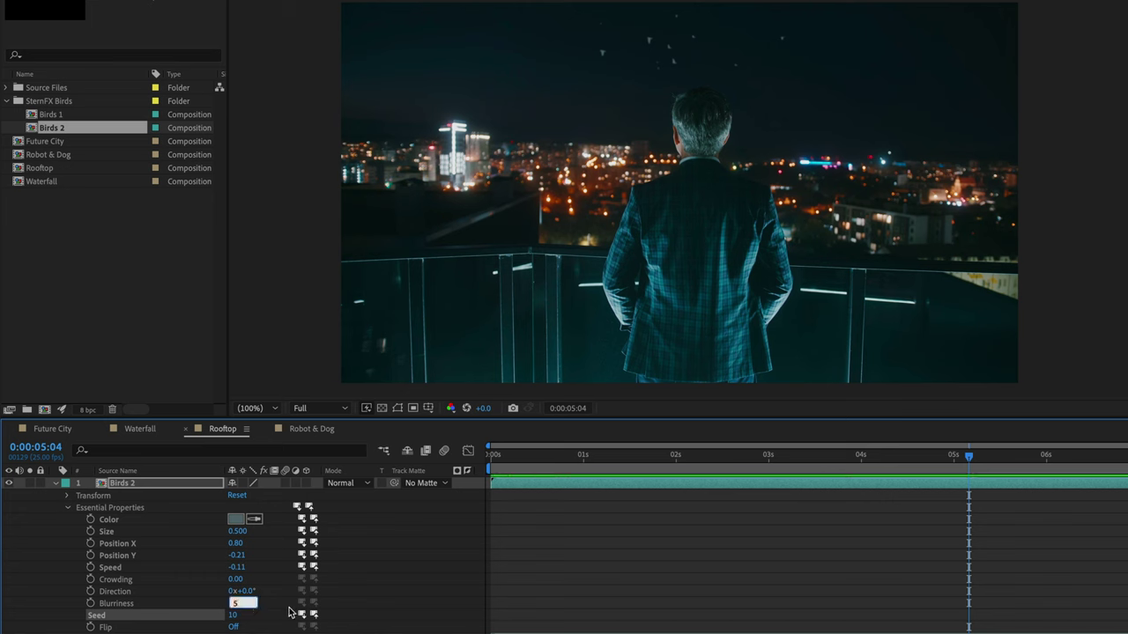
type("7")
key("Return")
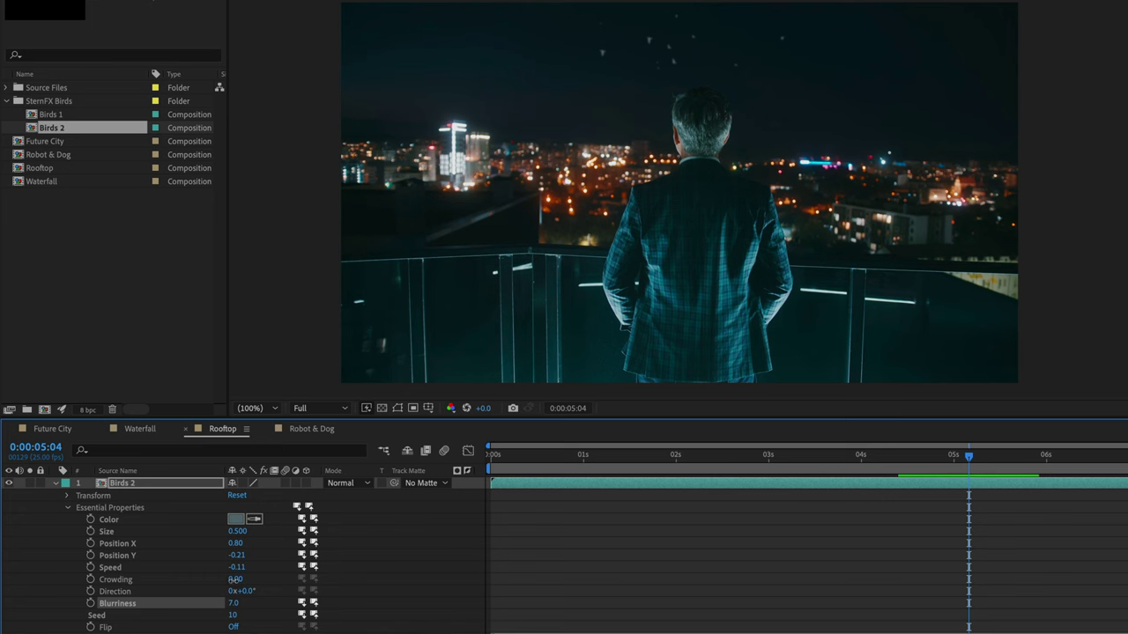
Set the flock's Crowding to 0.04 and Direction to 3°, and preview it from the first frame
mouse_move(233, 583)
left_mouse_down()
mouse_move(249, 583)
mouse_move(236, 582)
left_mouse_up()
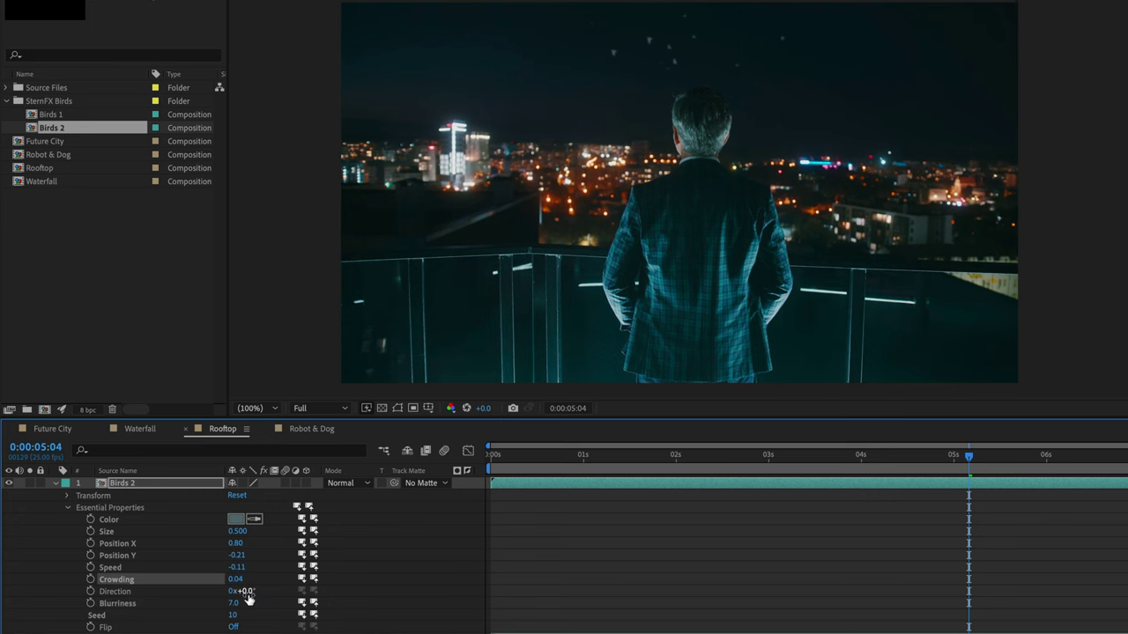
left_click_drag(252, 592, 264, 592)
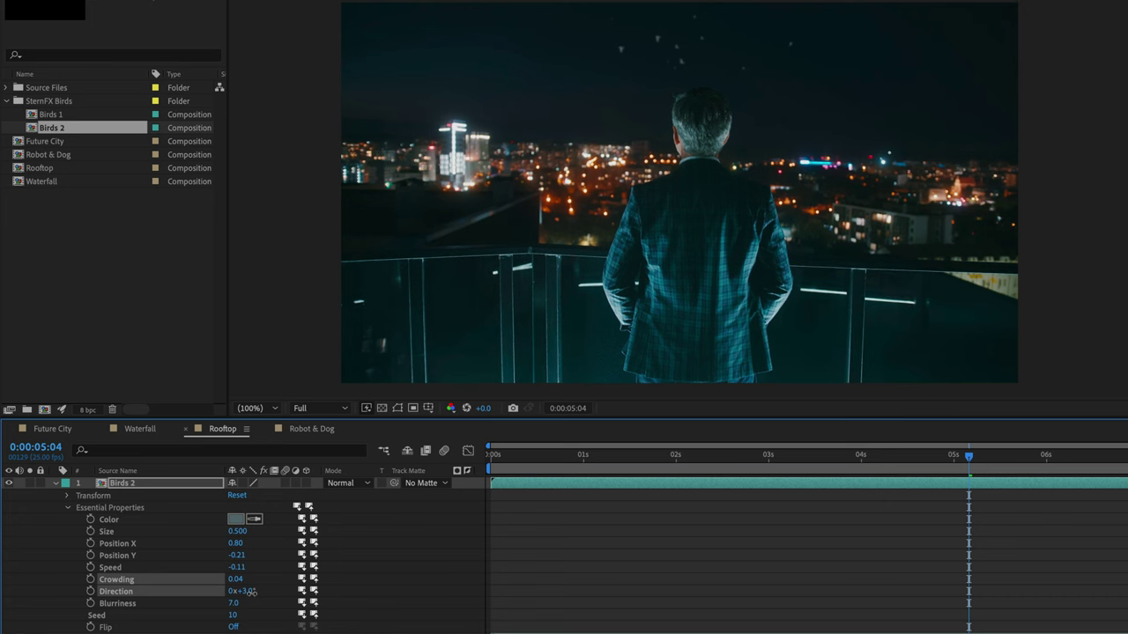
left_click(252, 593)
left_click_drag(527, 457, 393, 471)
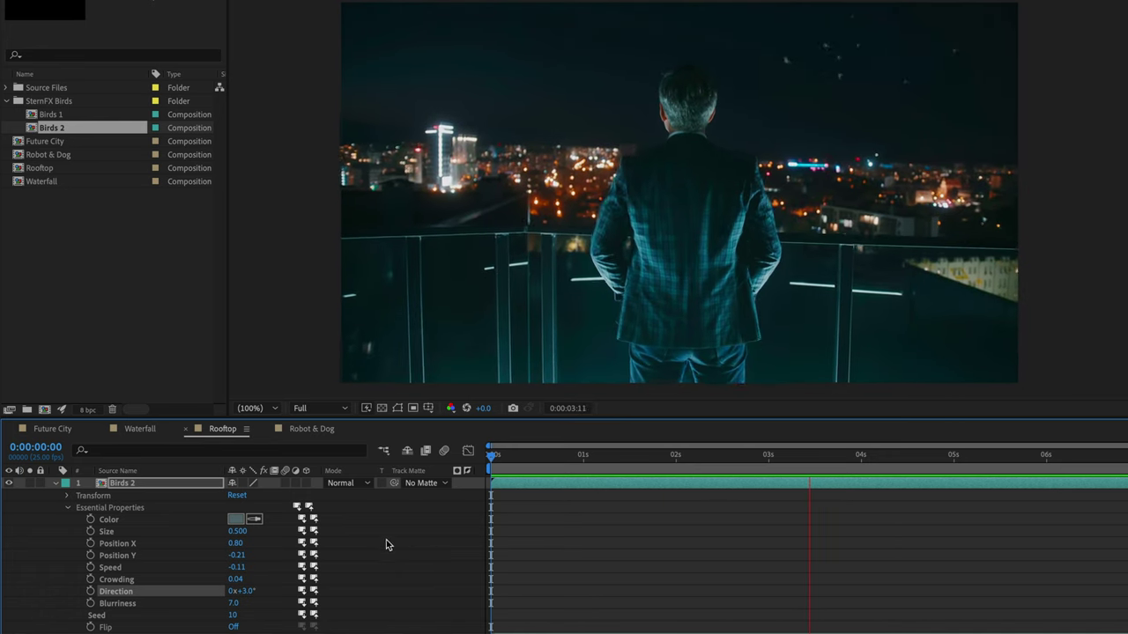
key("space")
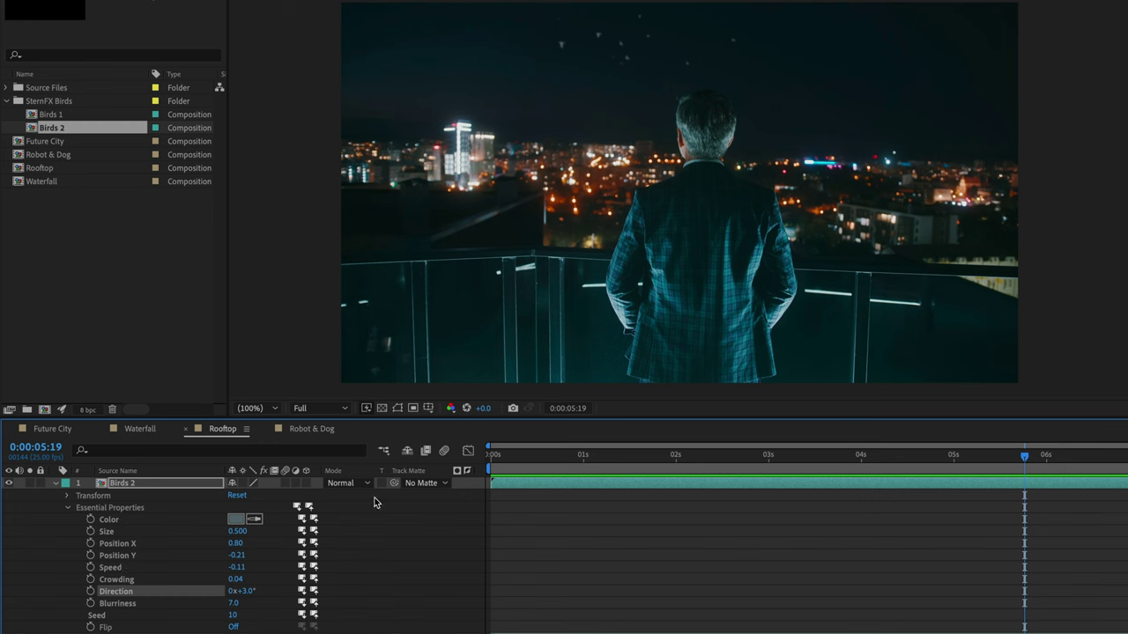
Add a Position keyframe in the Birds 2 layer's Transform properties and move it to the first frame
left_click(67, 509)
left_click(67, 496)
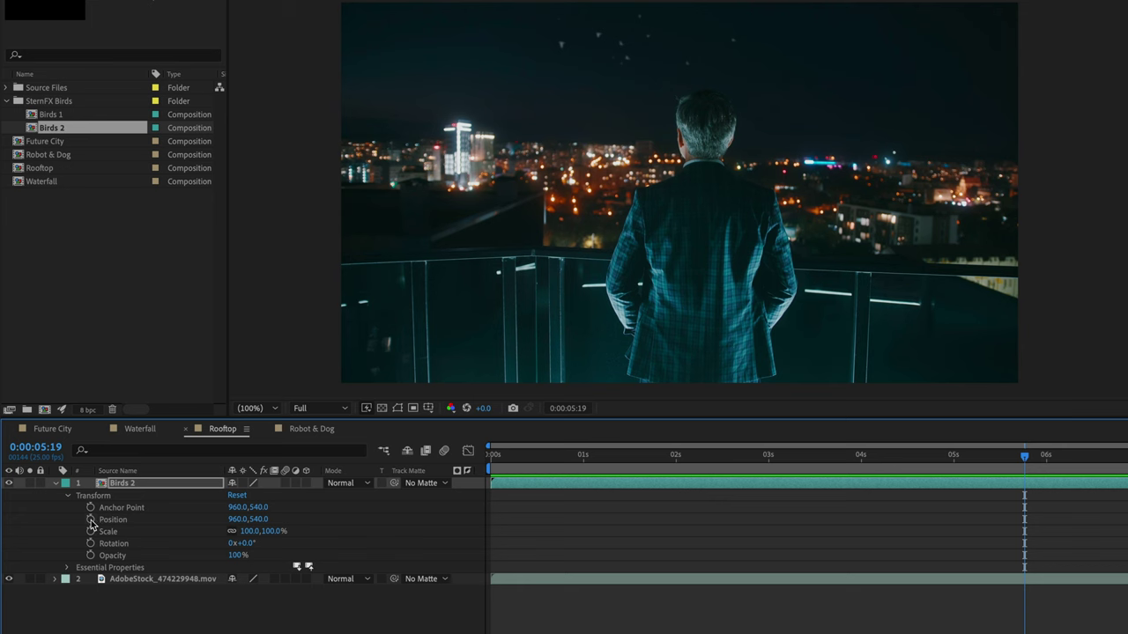
left_click(91, 520)
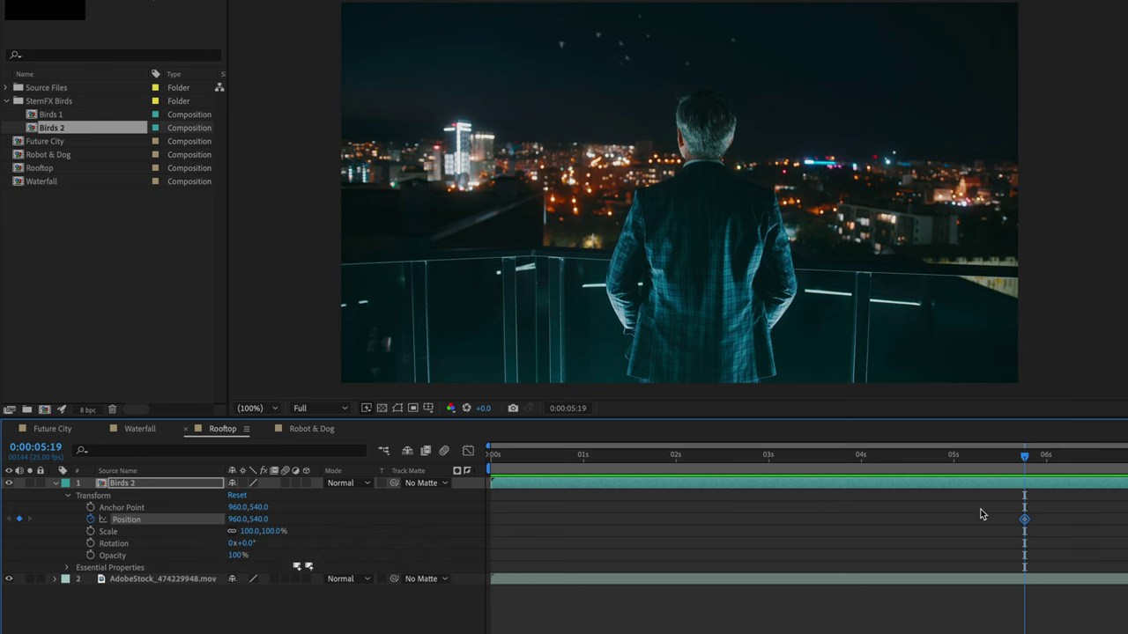
left_click_drag(1024, 520, 490, 520)
Animate the Birds 2 layer's X Position to 723 at 9:02 and preview the motion from the first frame
left_click(509, 459)
left_click_drag(526, 467, 1127, 467)
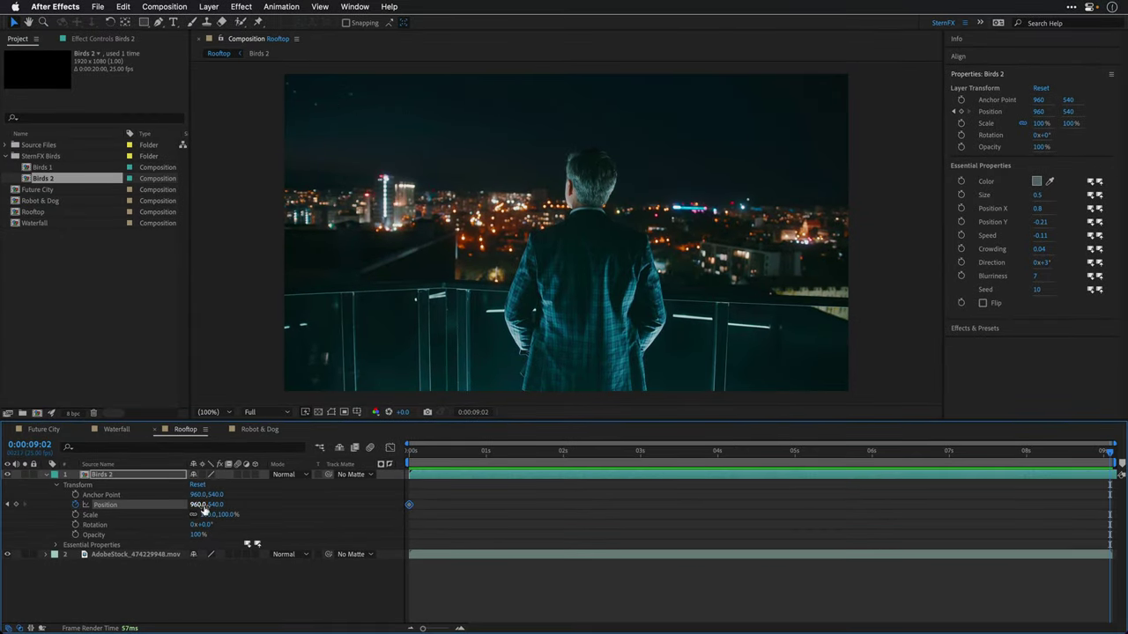
left_click_drag(193, 506, 199, 506)
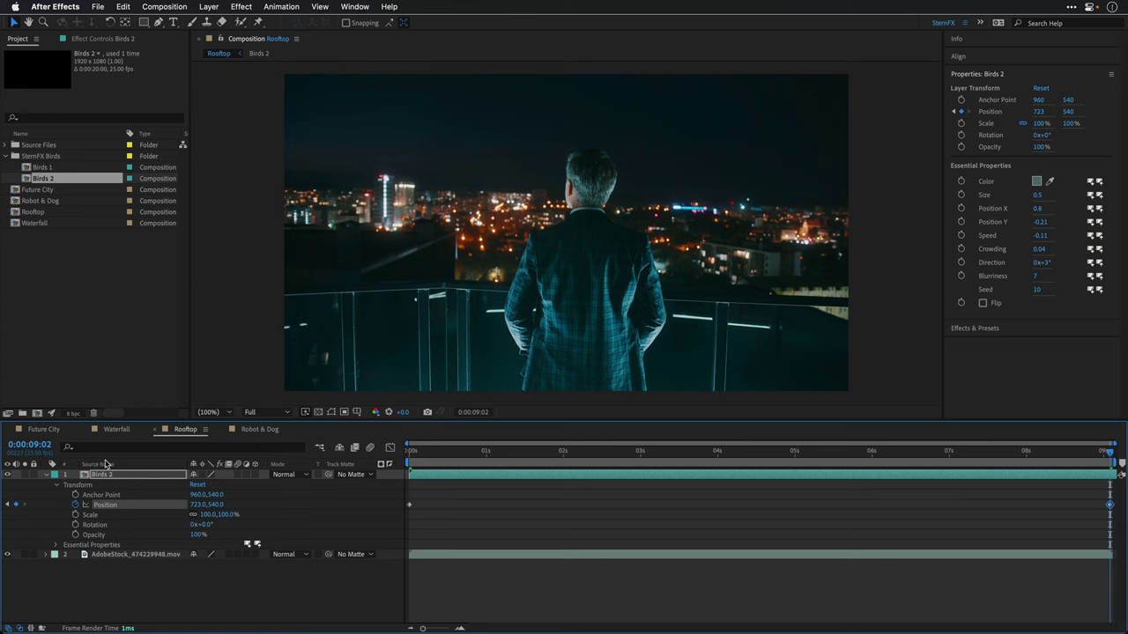
left_click(415, 459)
key("space")
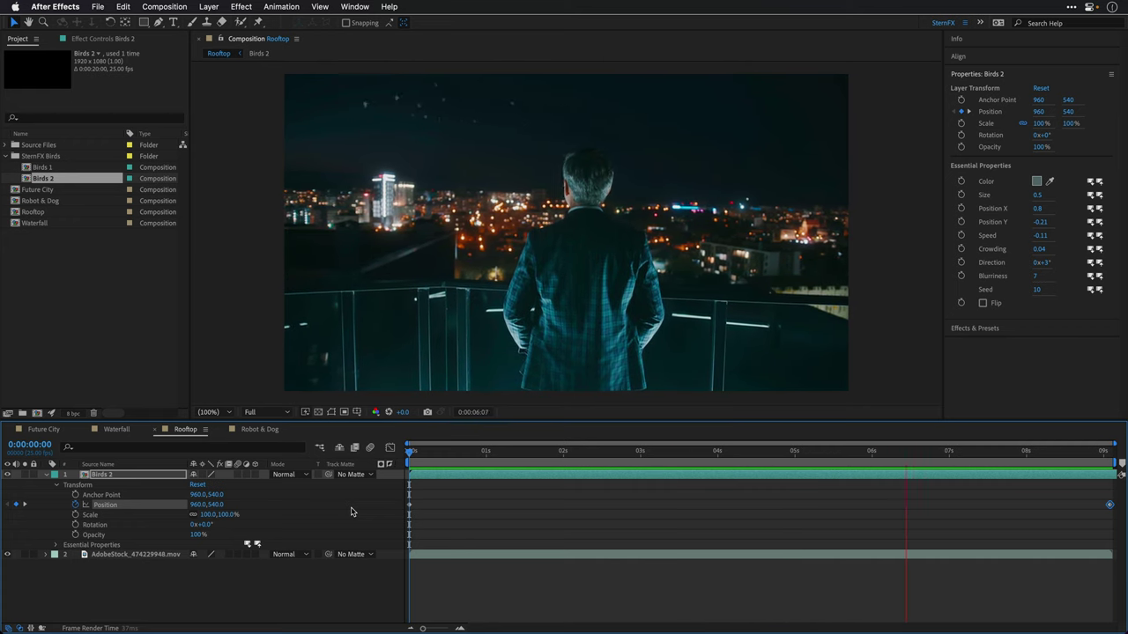
key("space")
Open the Robot & Dog composition, preview its footage, and return to the first frame
left_click(258, 430)
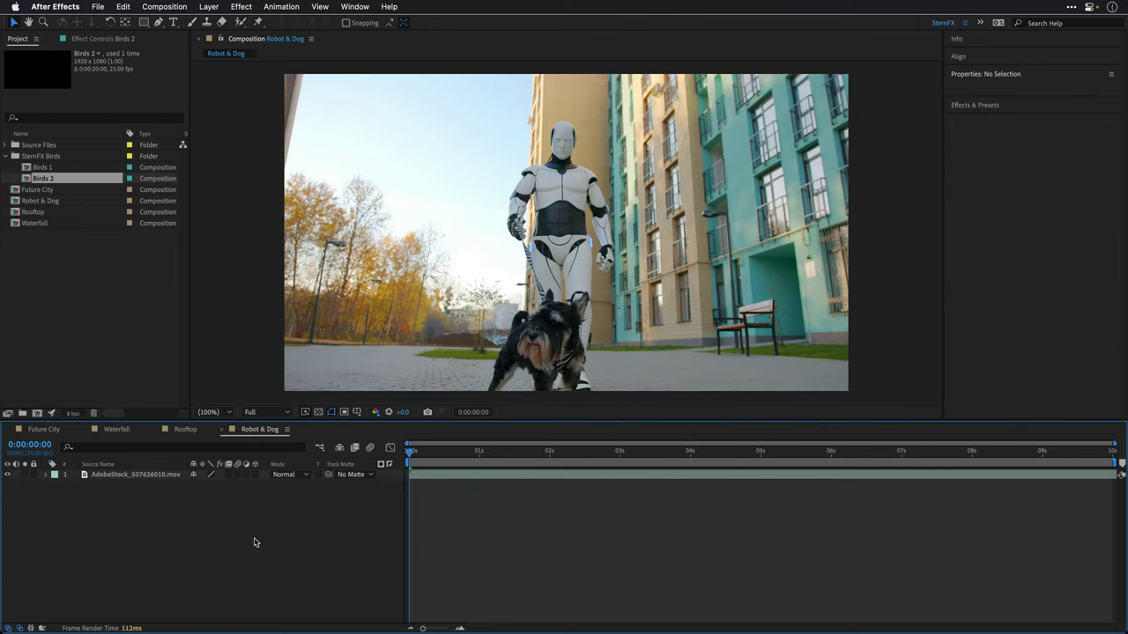
key("space")
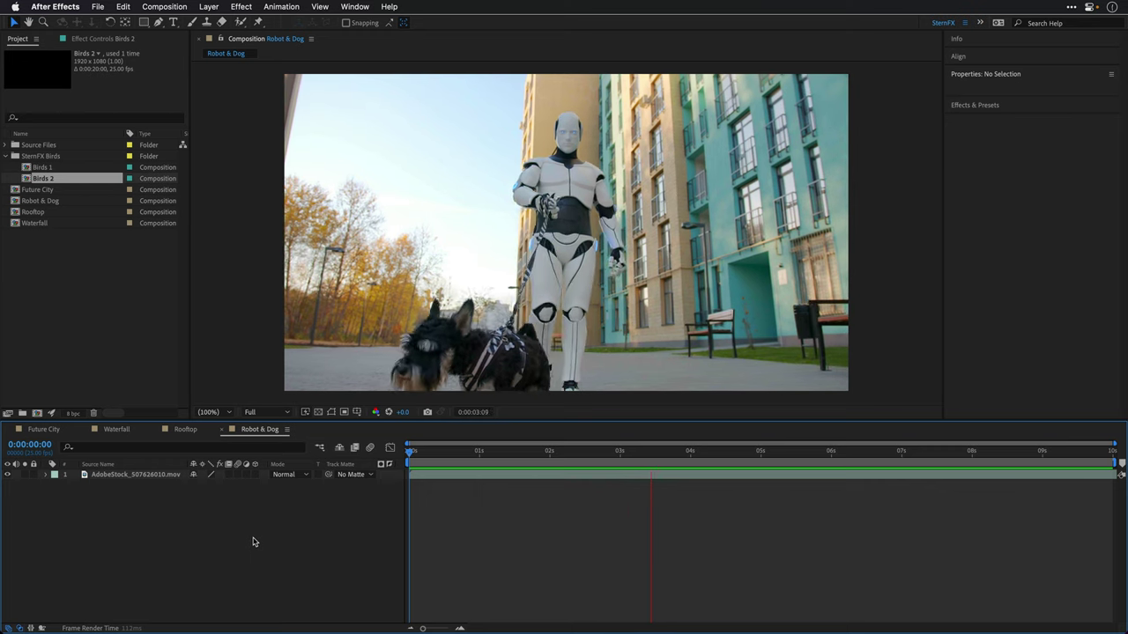
key("space")
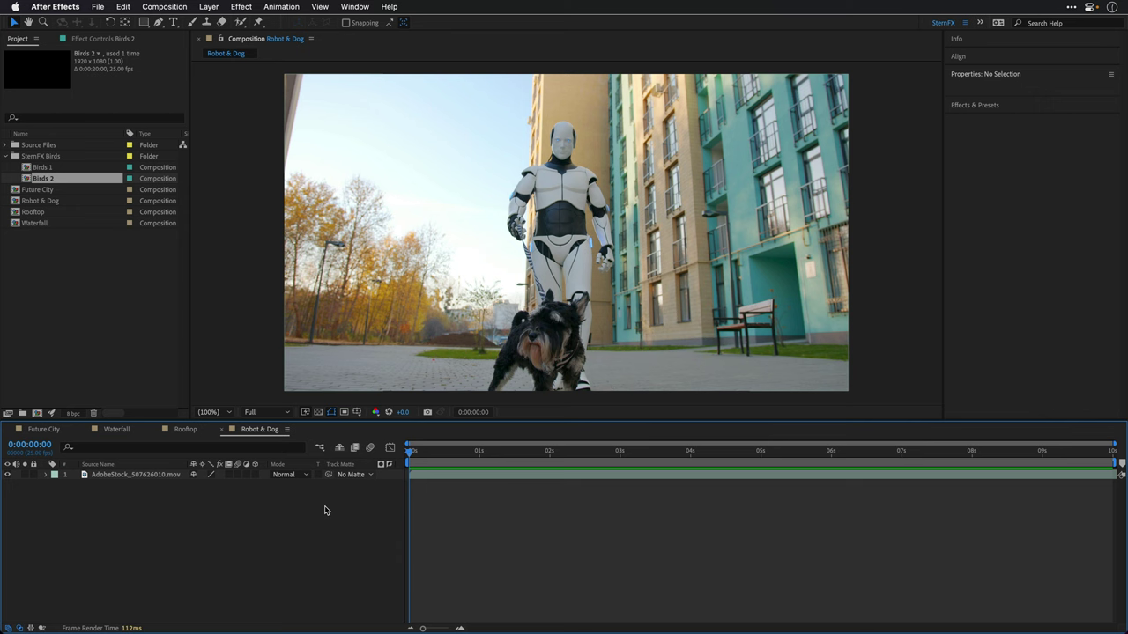
Add the Birds 2 composition above the robot footage and set its Size to 0.5 at about 3:12
left_click_drag(50, 179, 120, 474)
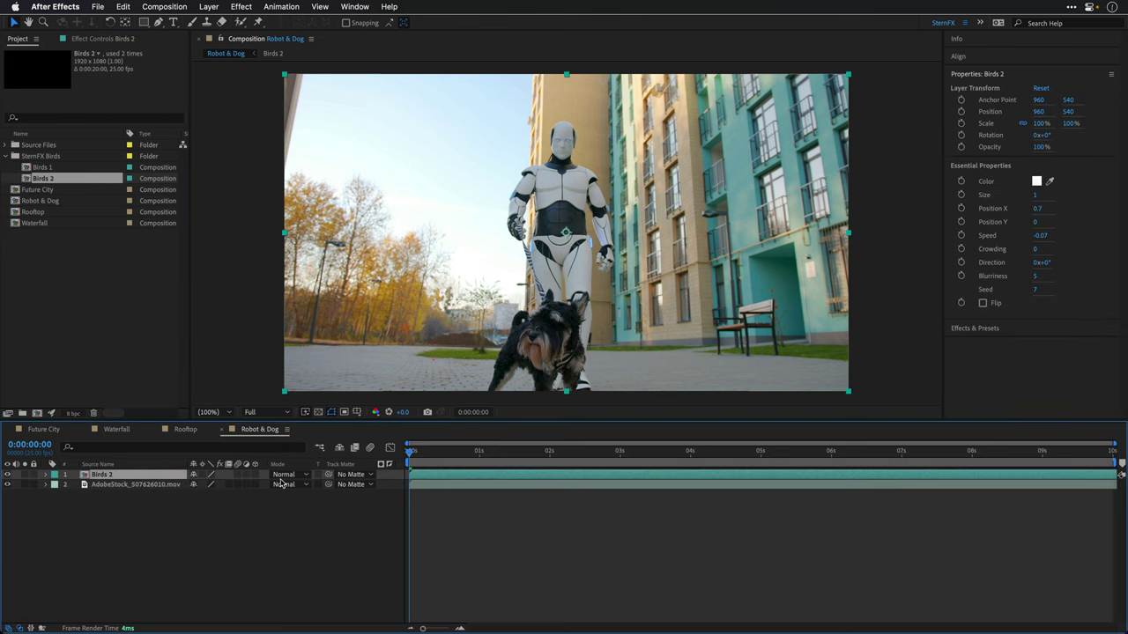
left_click_drag(414, 452, 654, 458)
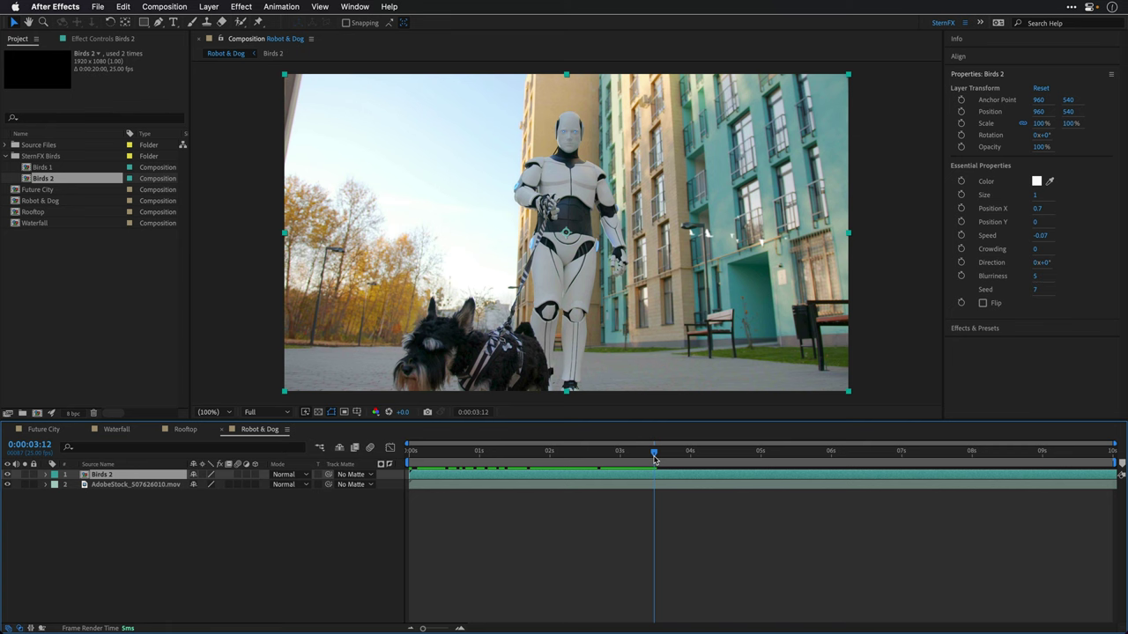
left_click(1036, 195)
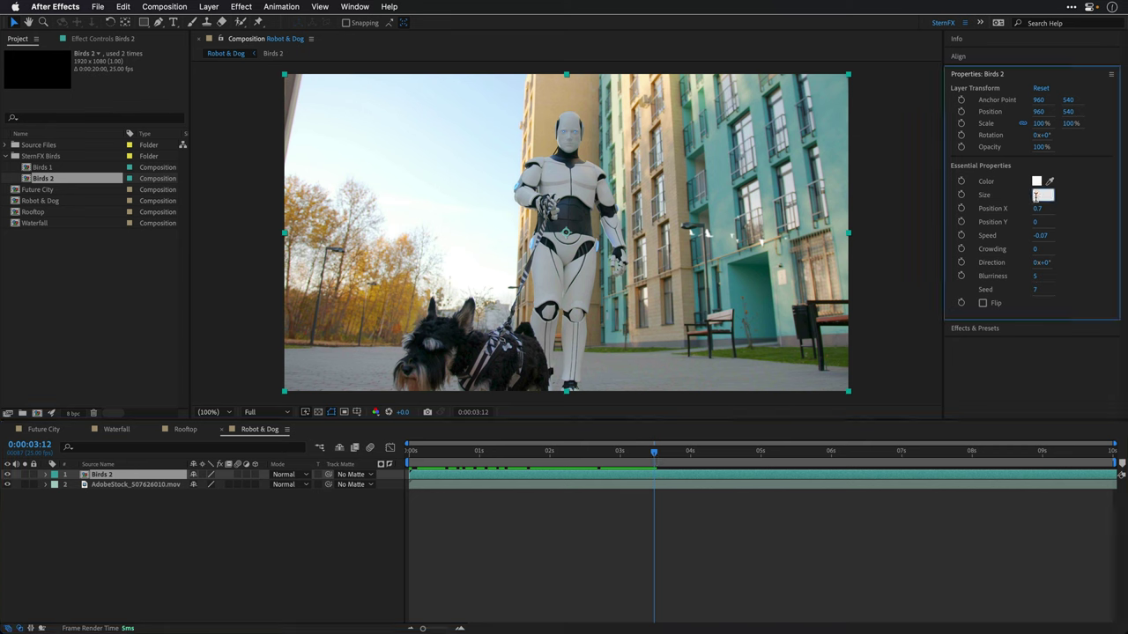
type("0.5")
key("Return")
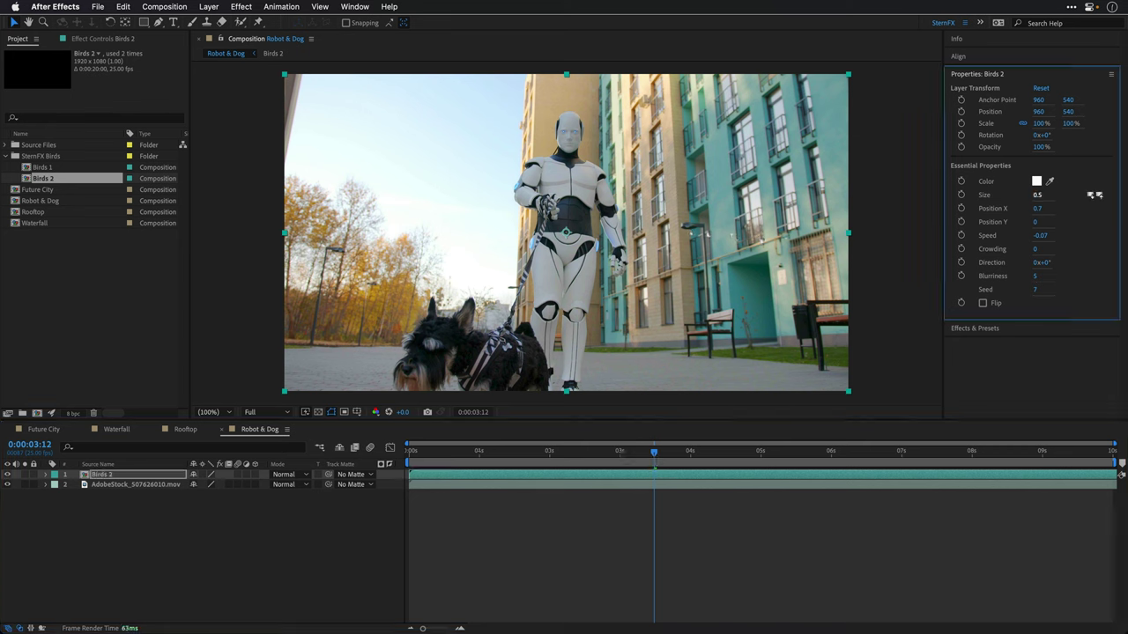
Sample the Birds 2 Color from the robot's dark midsection and turn on Flip
left_click(1050, 182)
left_click(581, 216)
left_click(983, 303)
key("super+z")
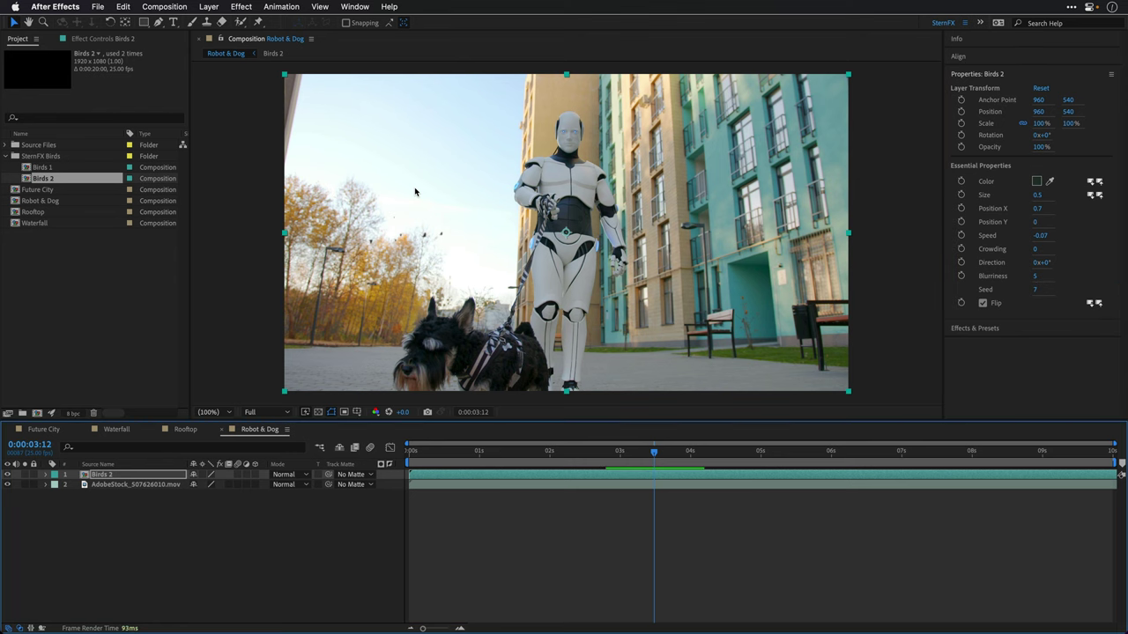
Set Position Y to -0.18 and Speed to -0.05 in the Birds 2 layer's Essential Properties
left_click(45, 476)
left_click(55, 495)
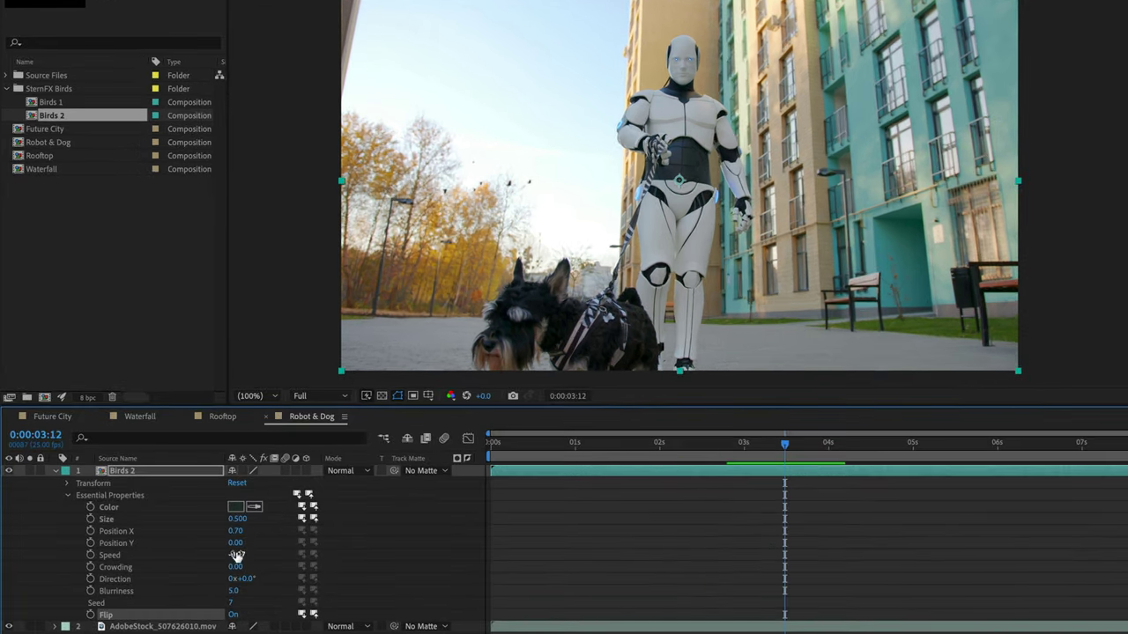
left_click_drag(235, 541, 221, 543)
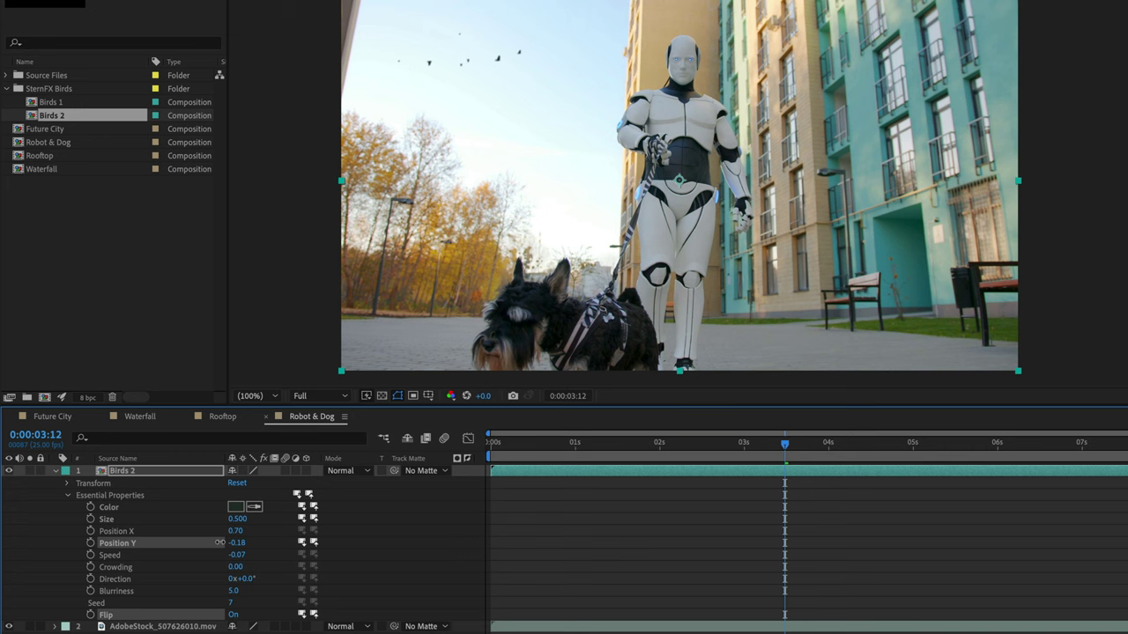
left_click(247, 555)
left_click_drag(252, 555, 358, 554)
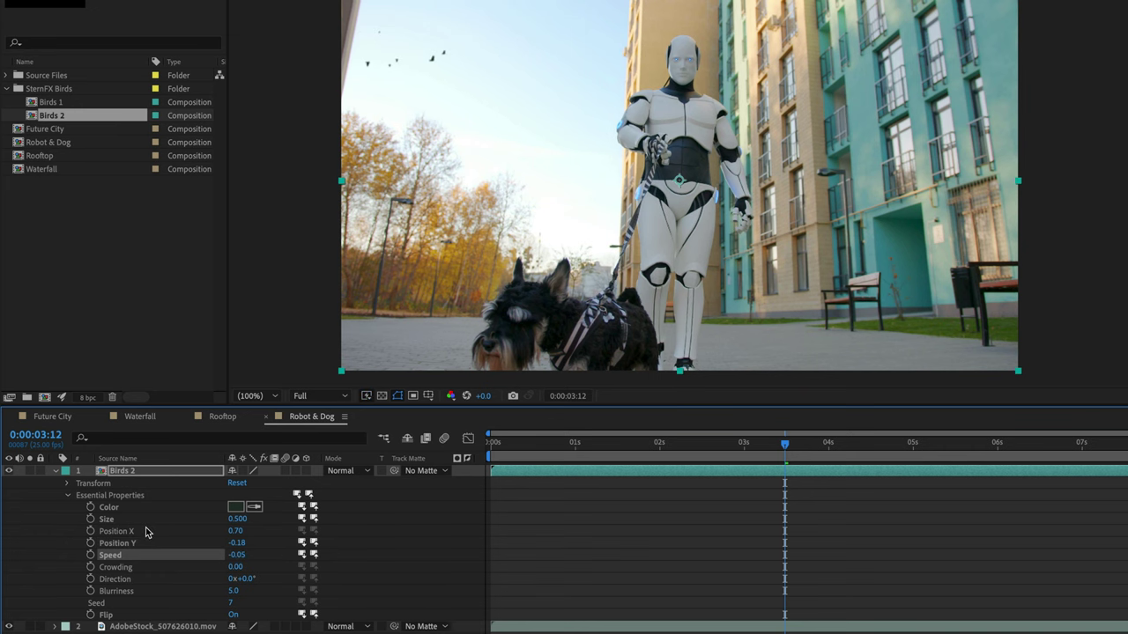
Set the Birds 2 layer's Opacity to 40% and preview the composition from the first frame to about 7:24
key("t")
left_click(237, 483)
type("40")
key("Return")
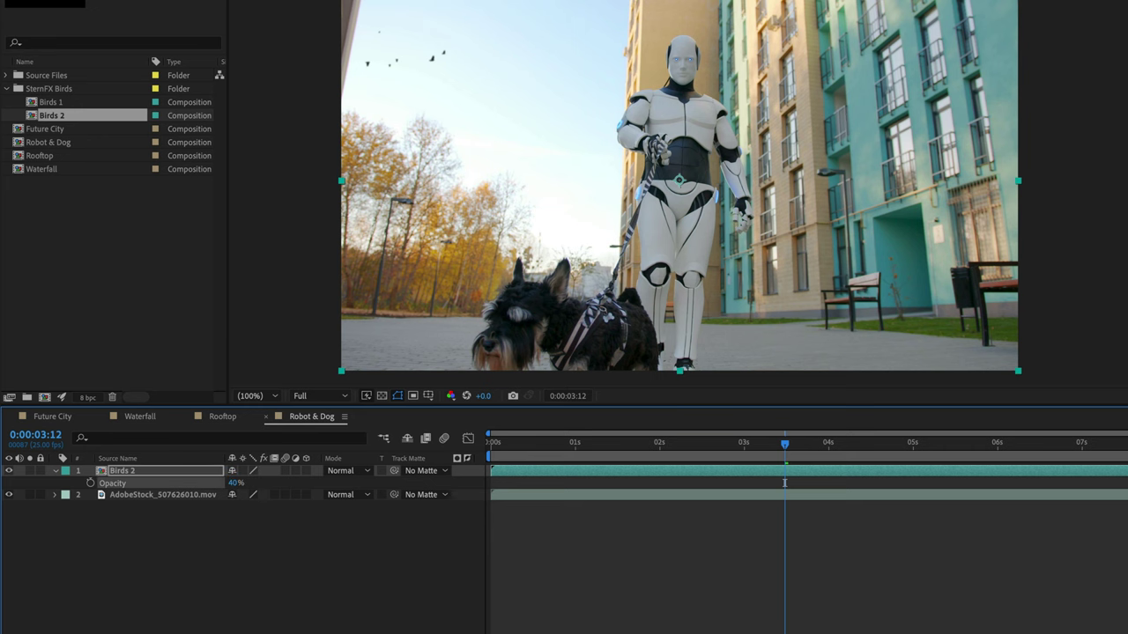
left_click(496, 445)
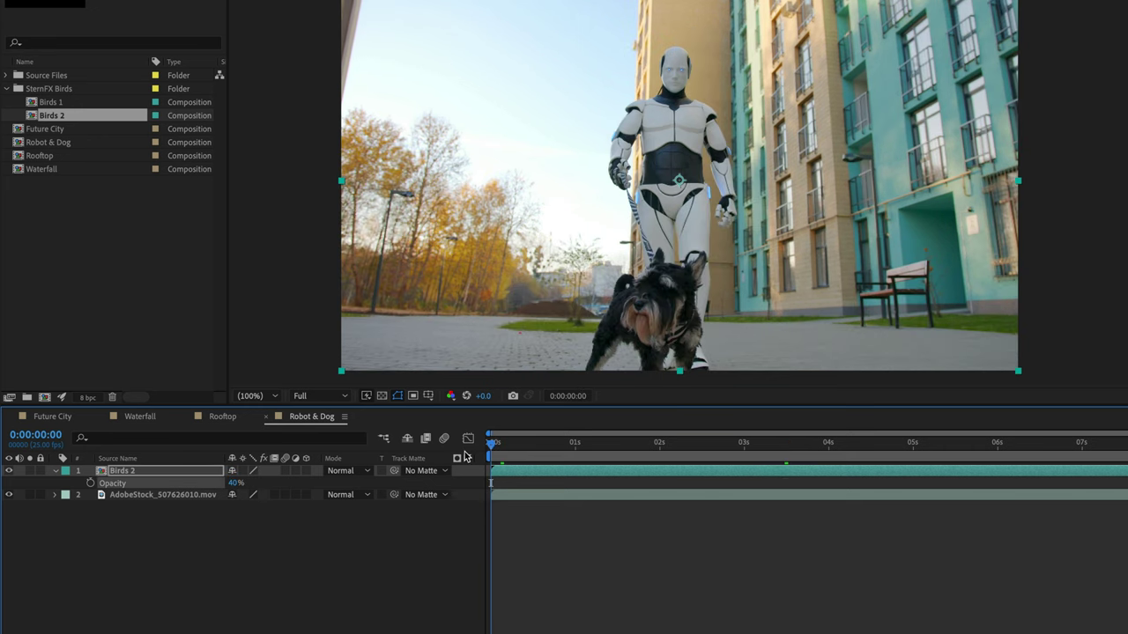
key("space")
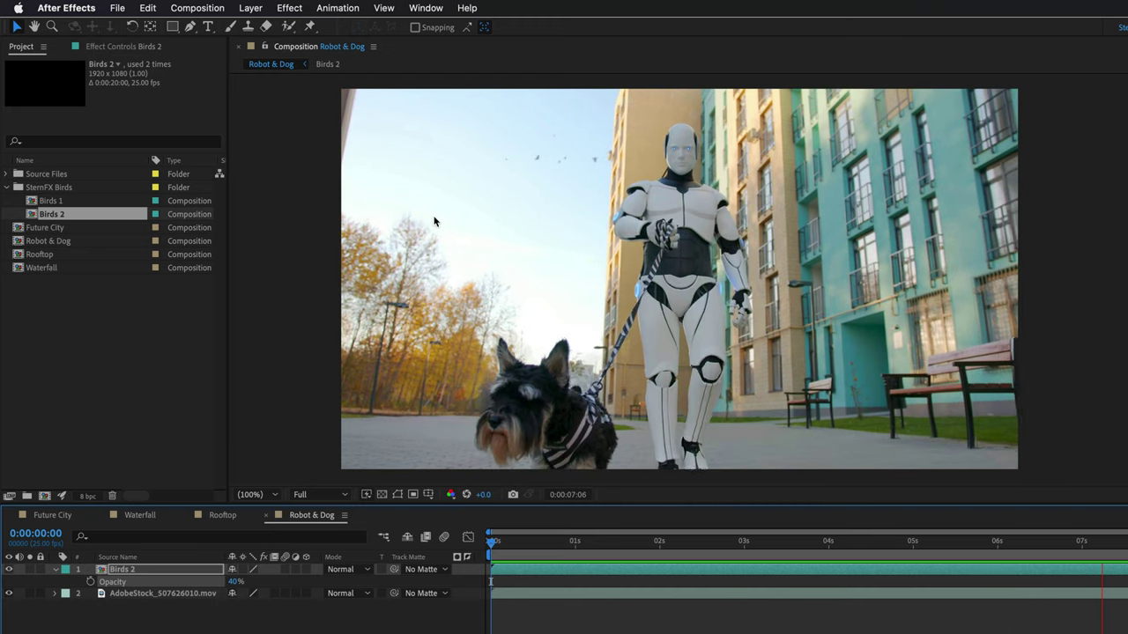
key("space")
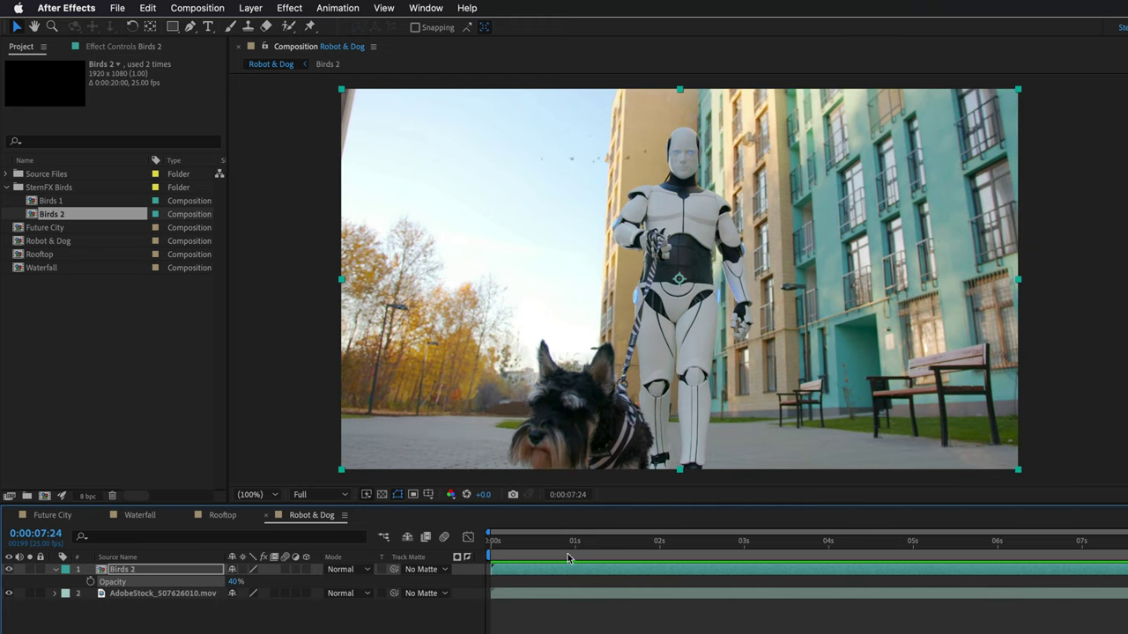
Duplicate the robot footage layer and place the copy above the Birds 2 layer
left_click(136, 595)
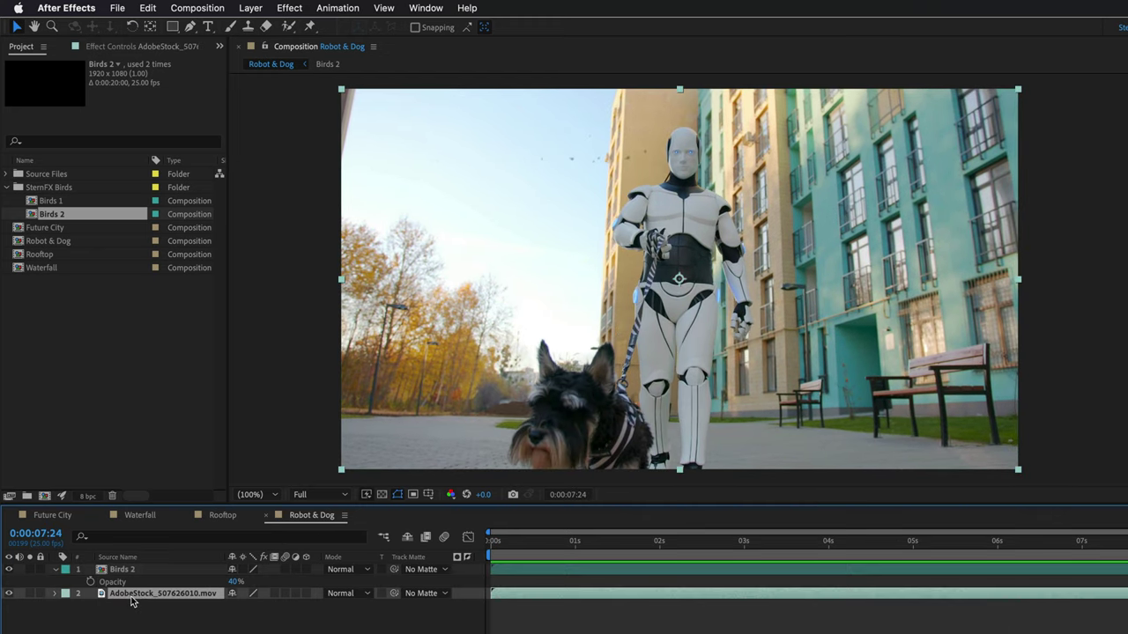
key("super+d")
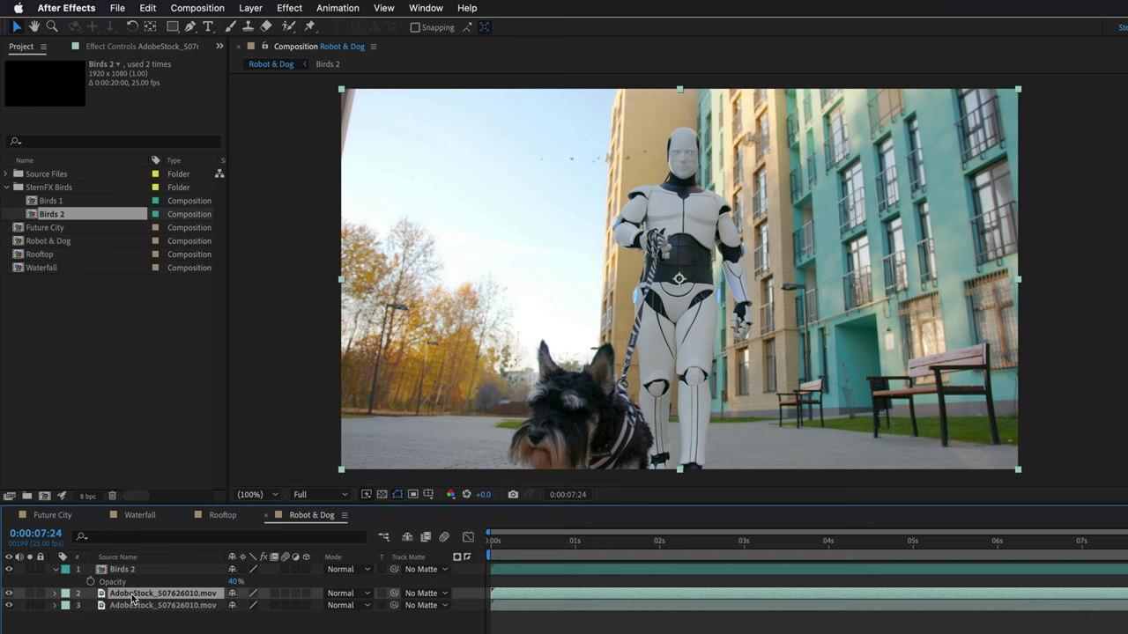
left_click_drag(131, 597, 132, 570)
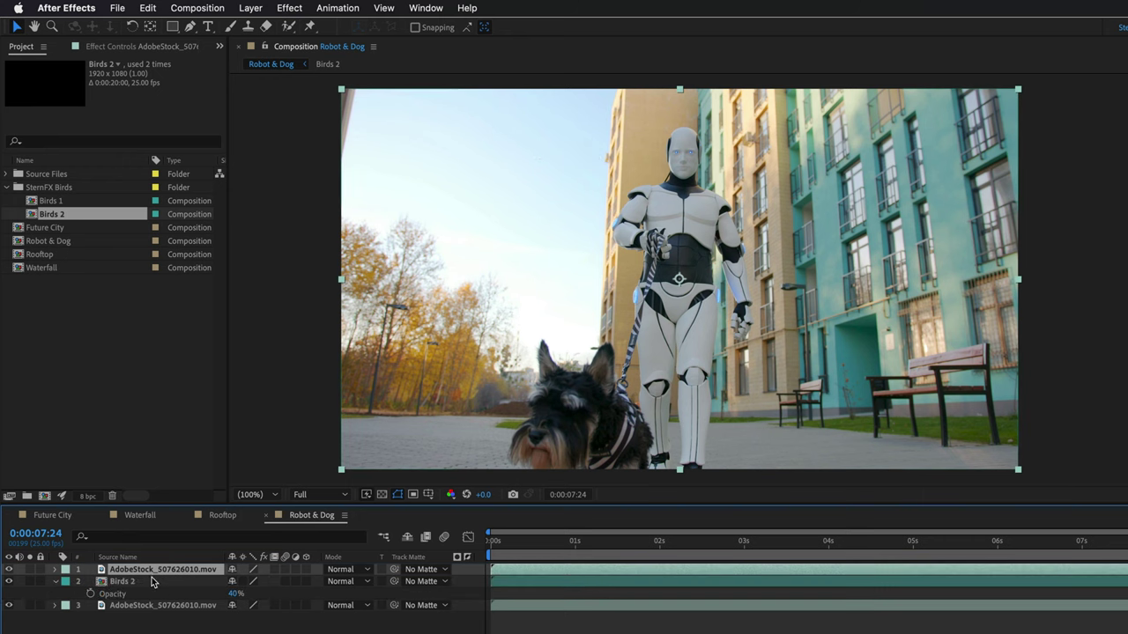
Apply the Color Range keying effect to the upper copy of the robot footage
left_click(289, 8)
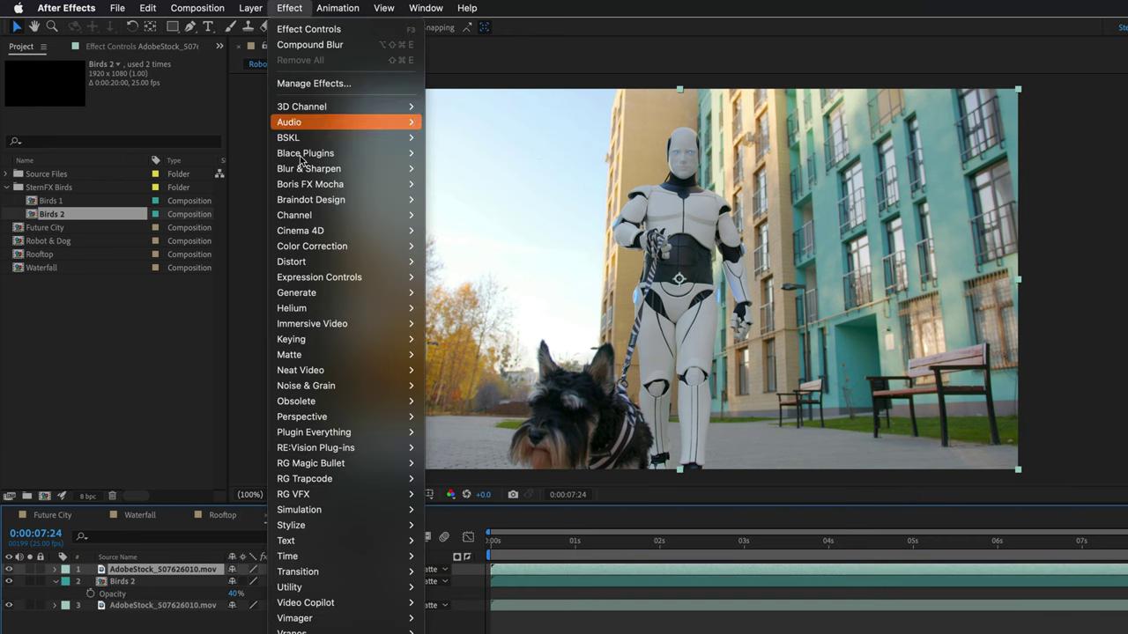
mouse_move(306, 342)
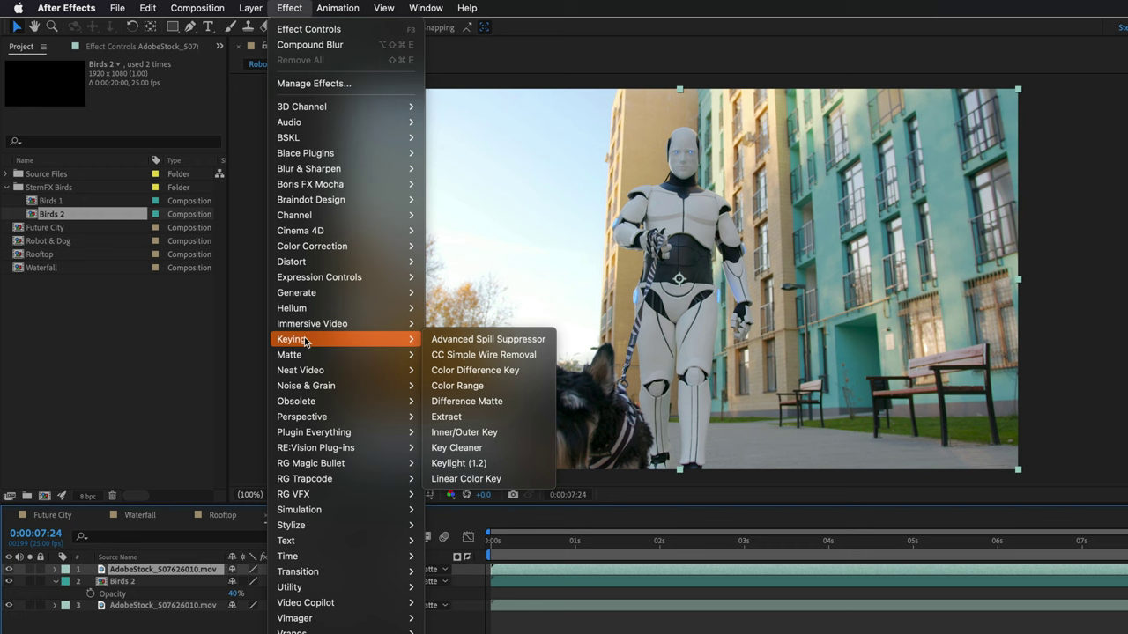
left_click(480, 385)
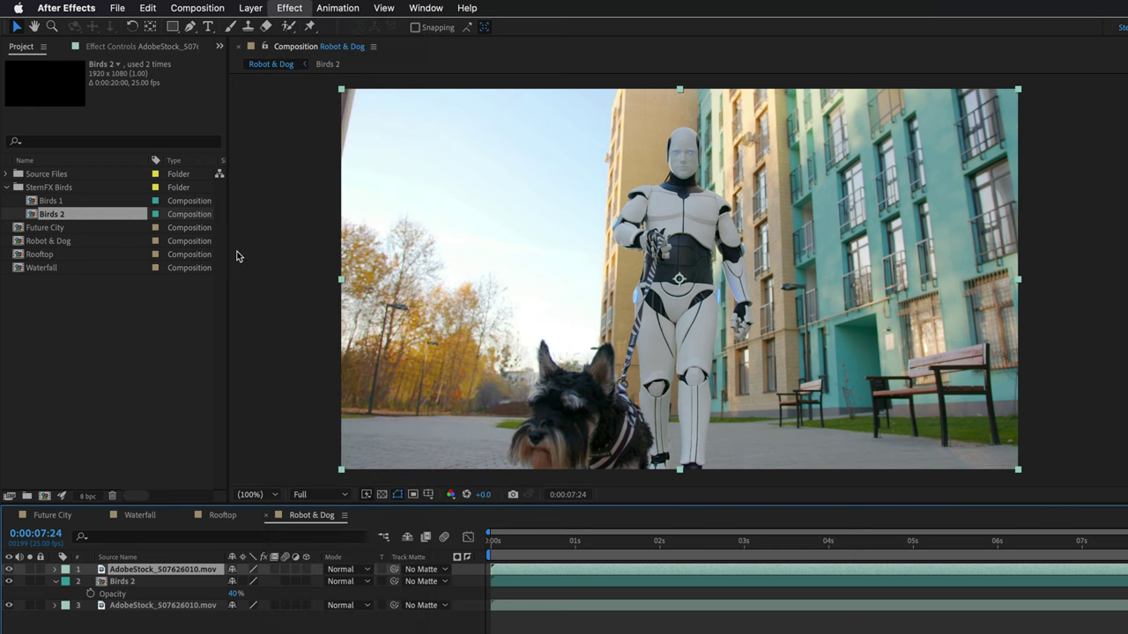
Key out the sky with Color Range by sampling its blue and adding two more sky tones, and preview from the first frame
left_click(180, 103)
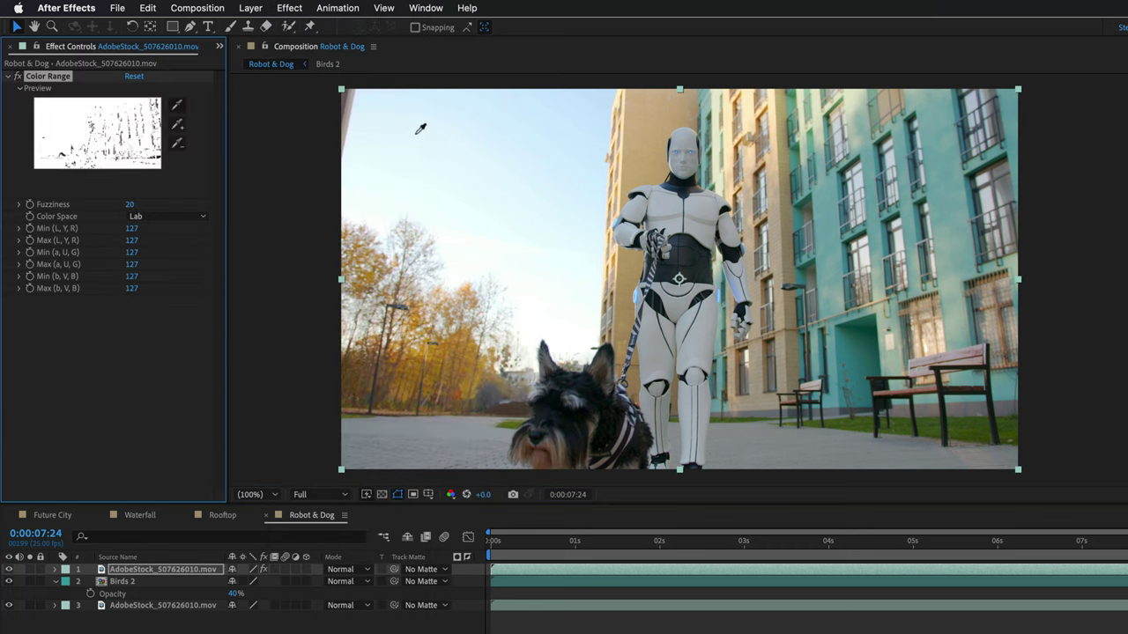
left_click(416, 126)
left_click(179, 125)
left_click(79, 99)
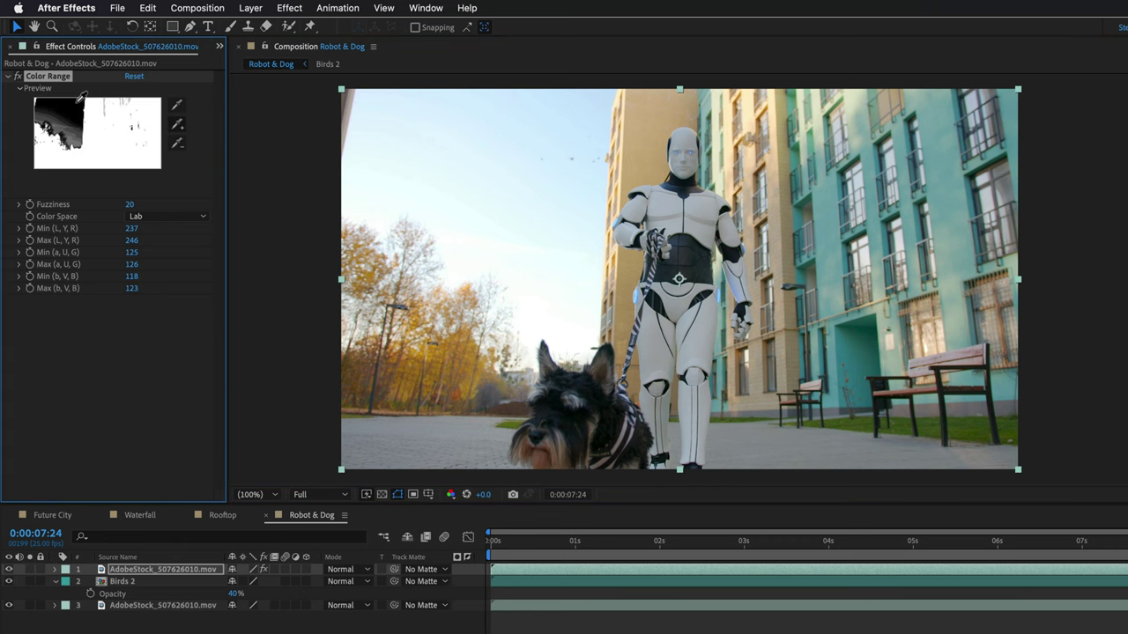
left_click(179, 125)
left_click(78, 126)
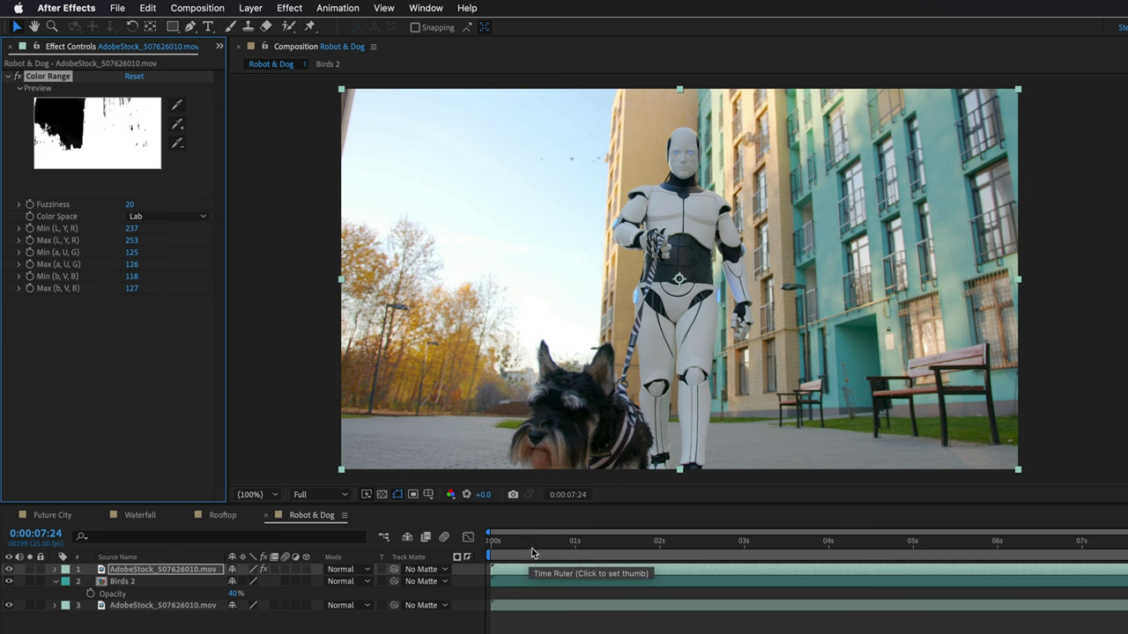
key("Home")
key("space")
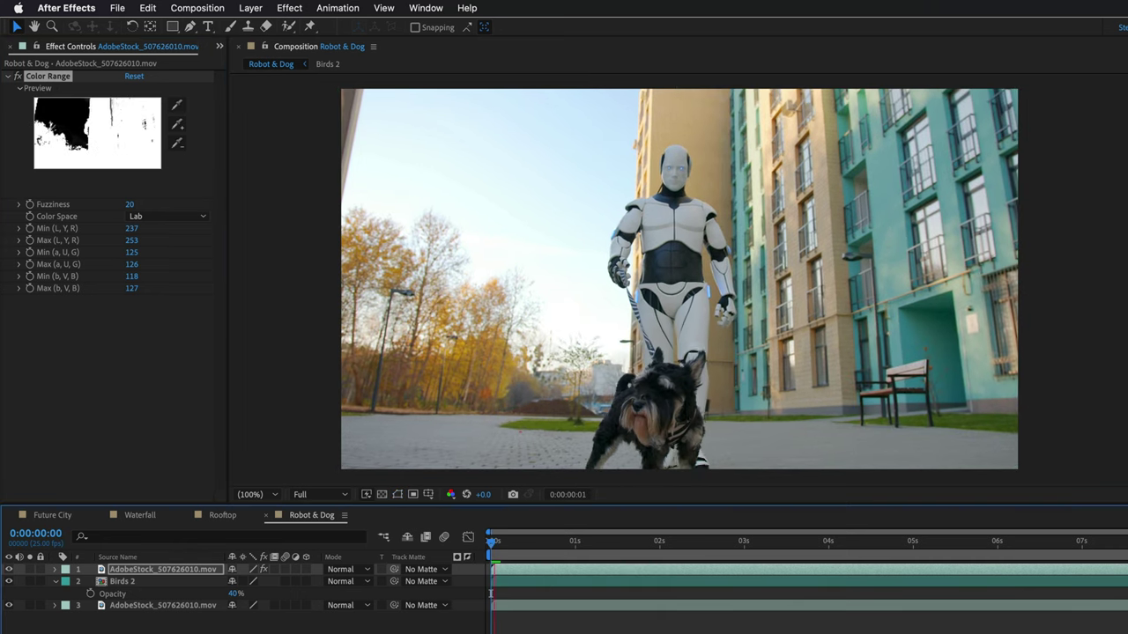